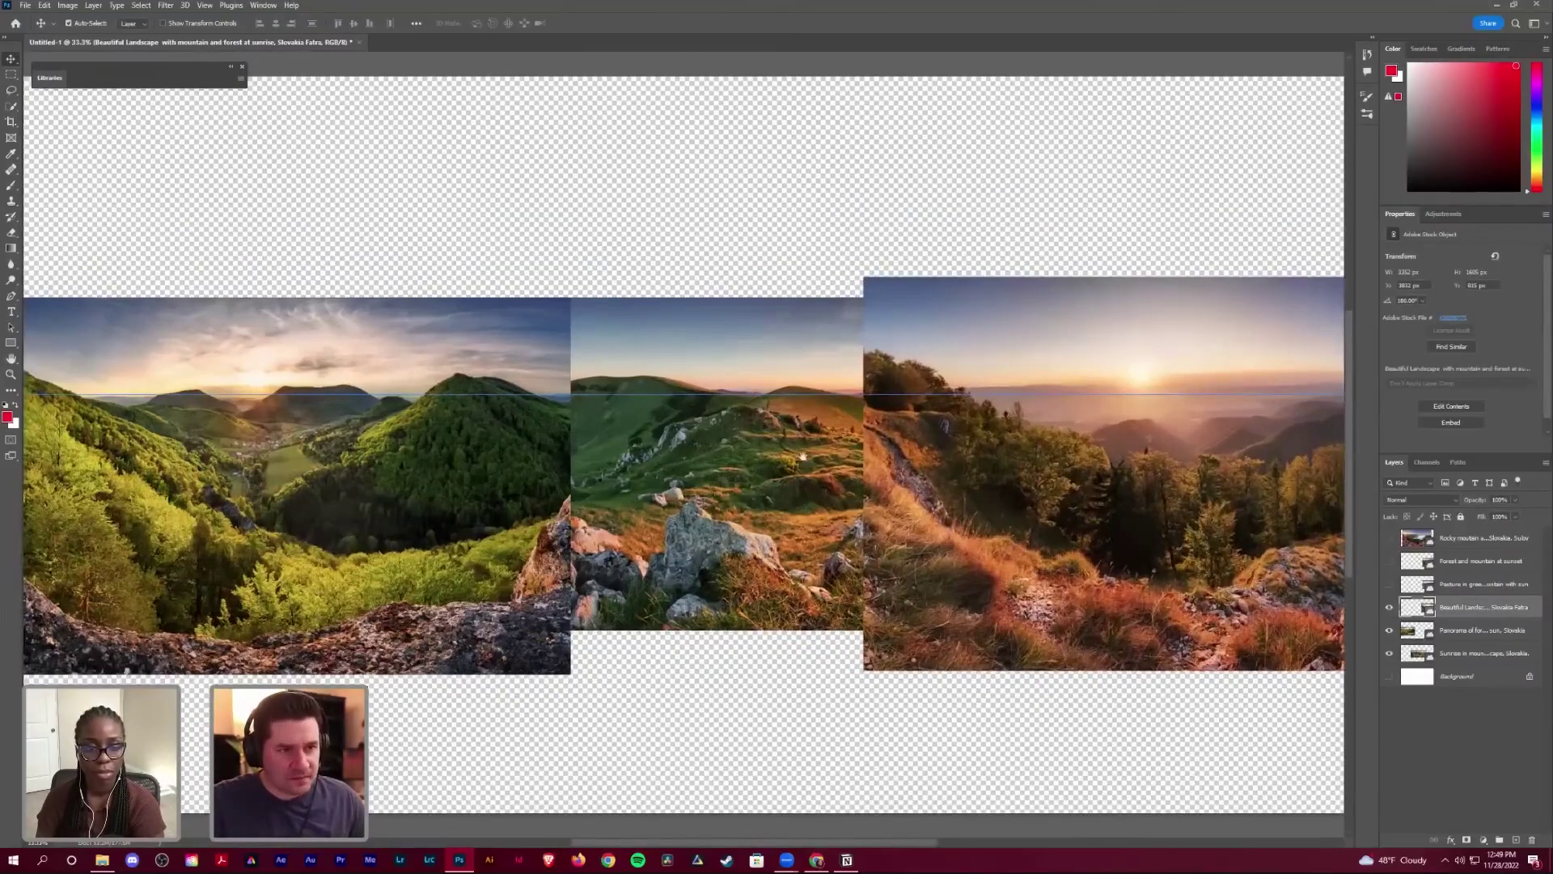
Step: Raise the Beautiful Landscape layer slightly to match its horizon with the neighbouring panorama, and hide the guides
key(ctrl+plus)
key(ctrl+plus)
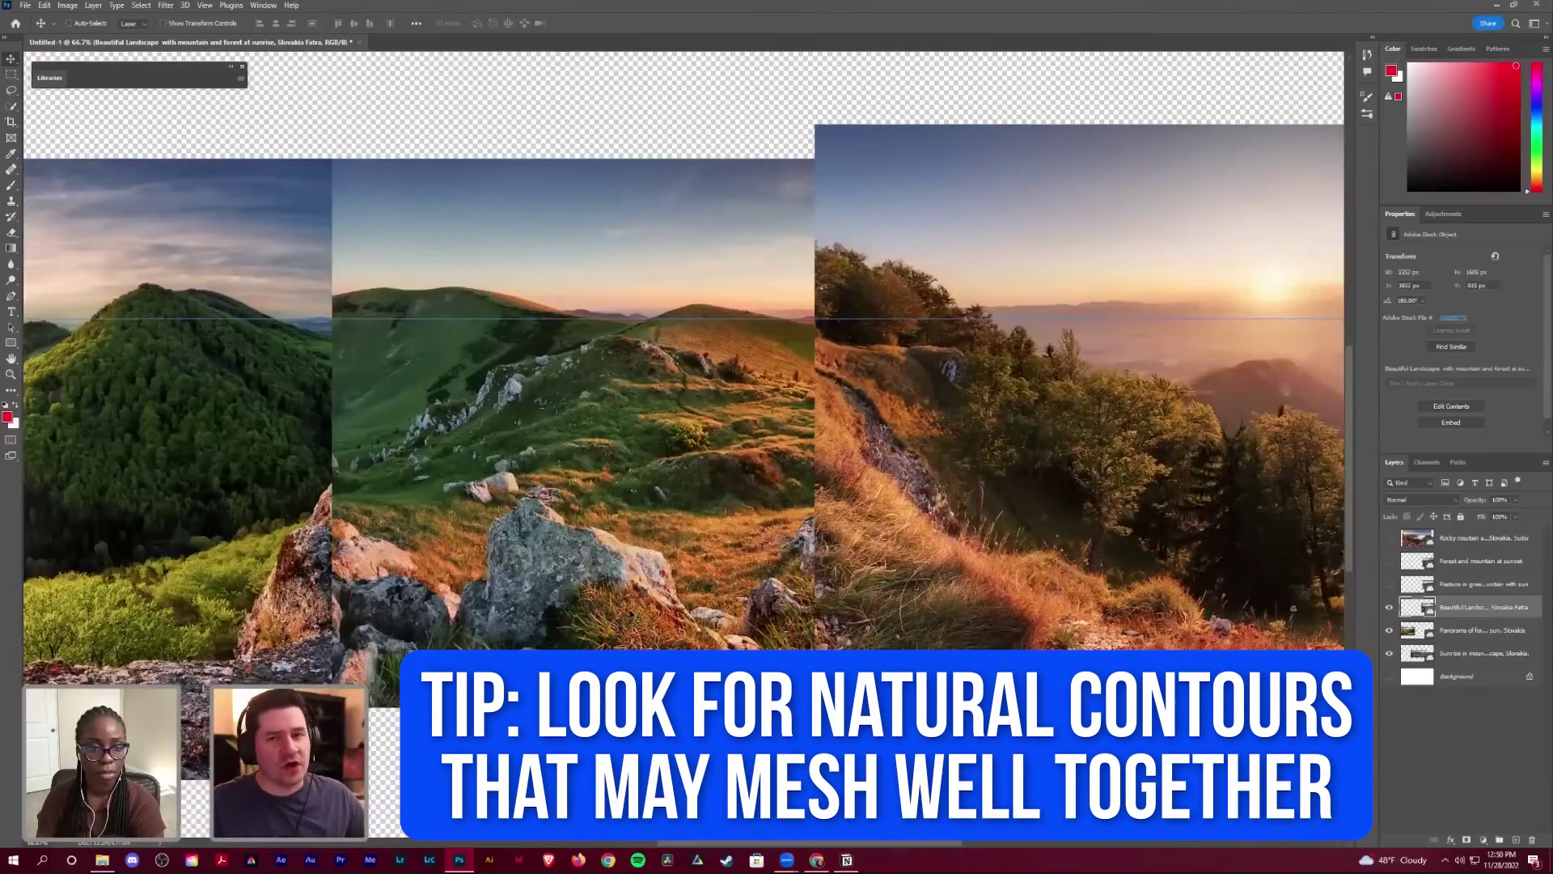
drag(953, 634, 630, 609)
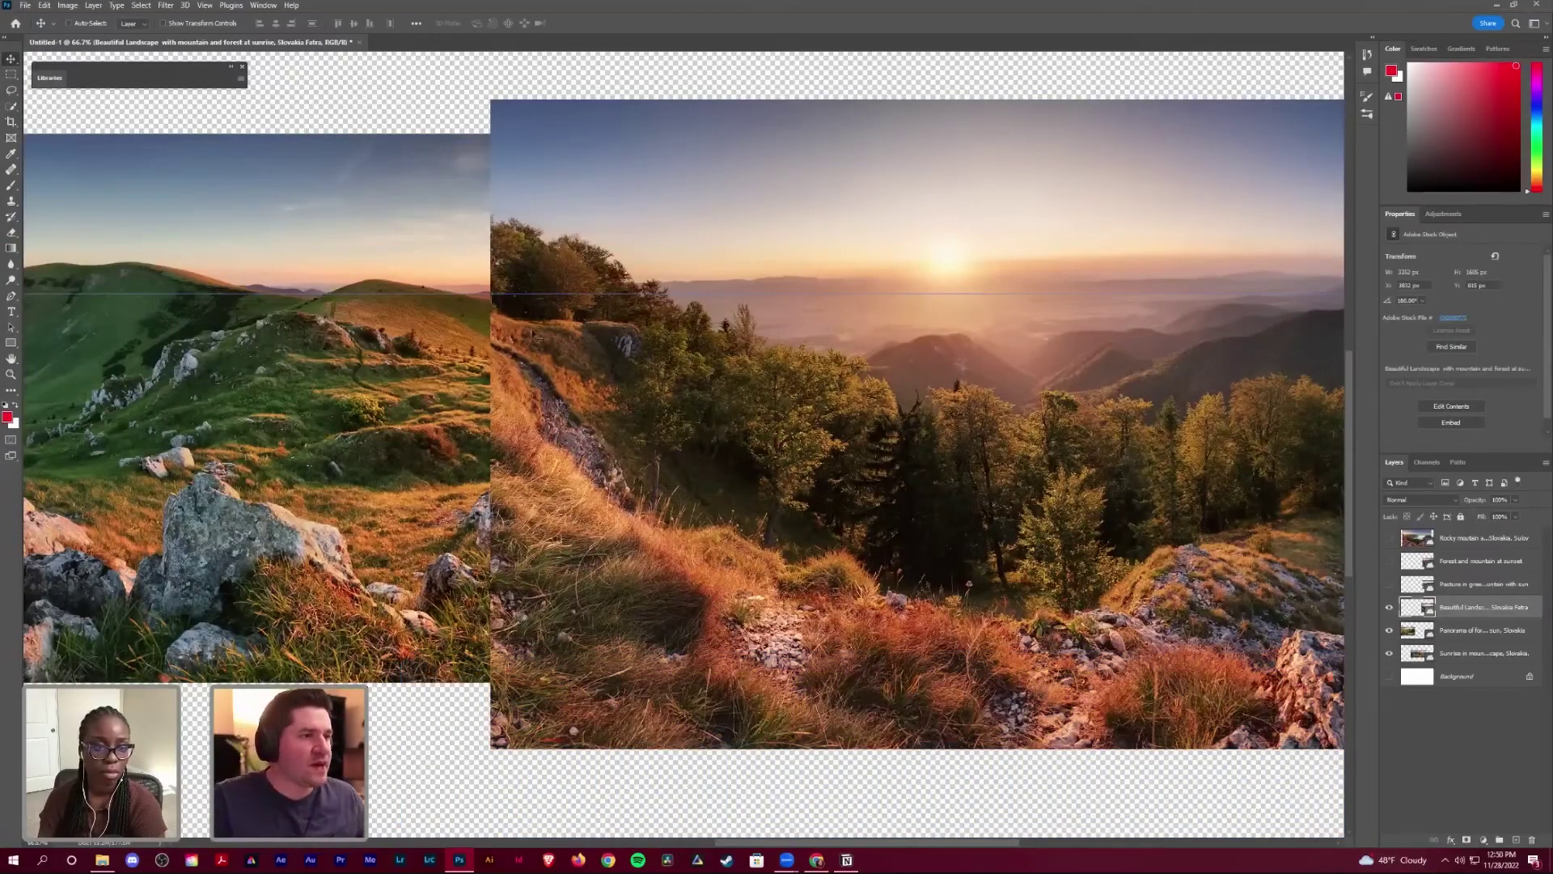
drag(532, 331, 417, 293)
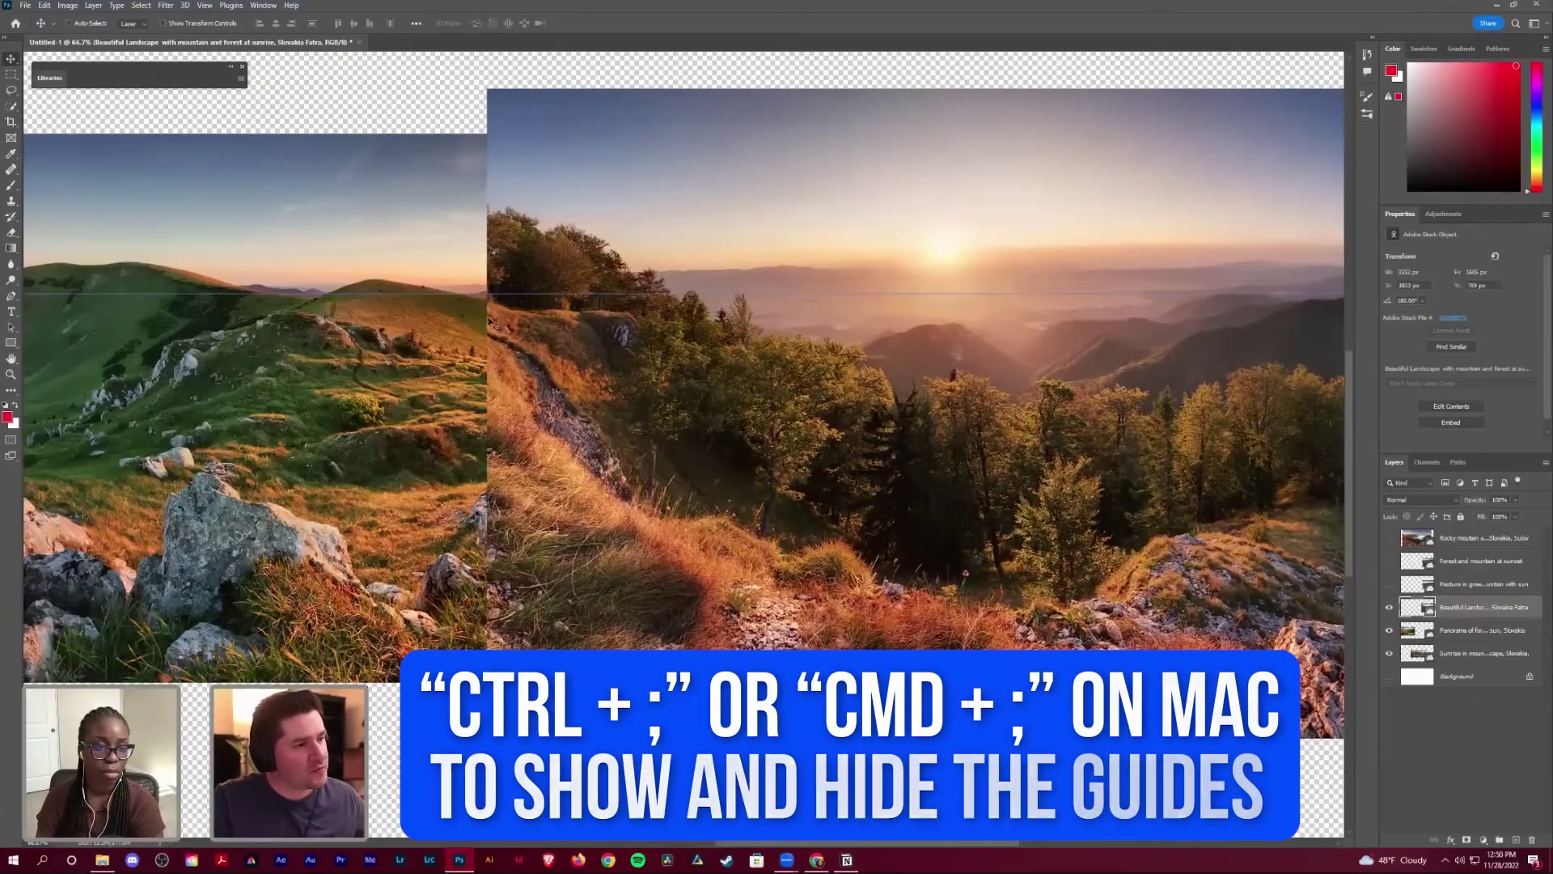
key(ctrl+semicolon)
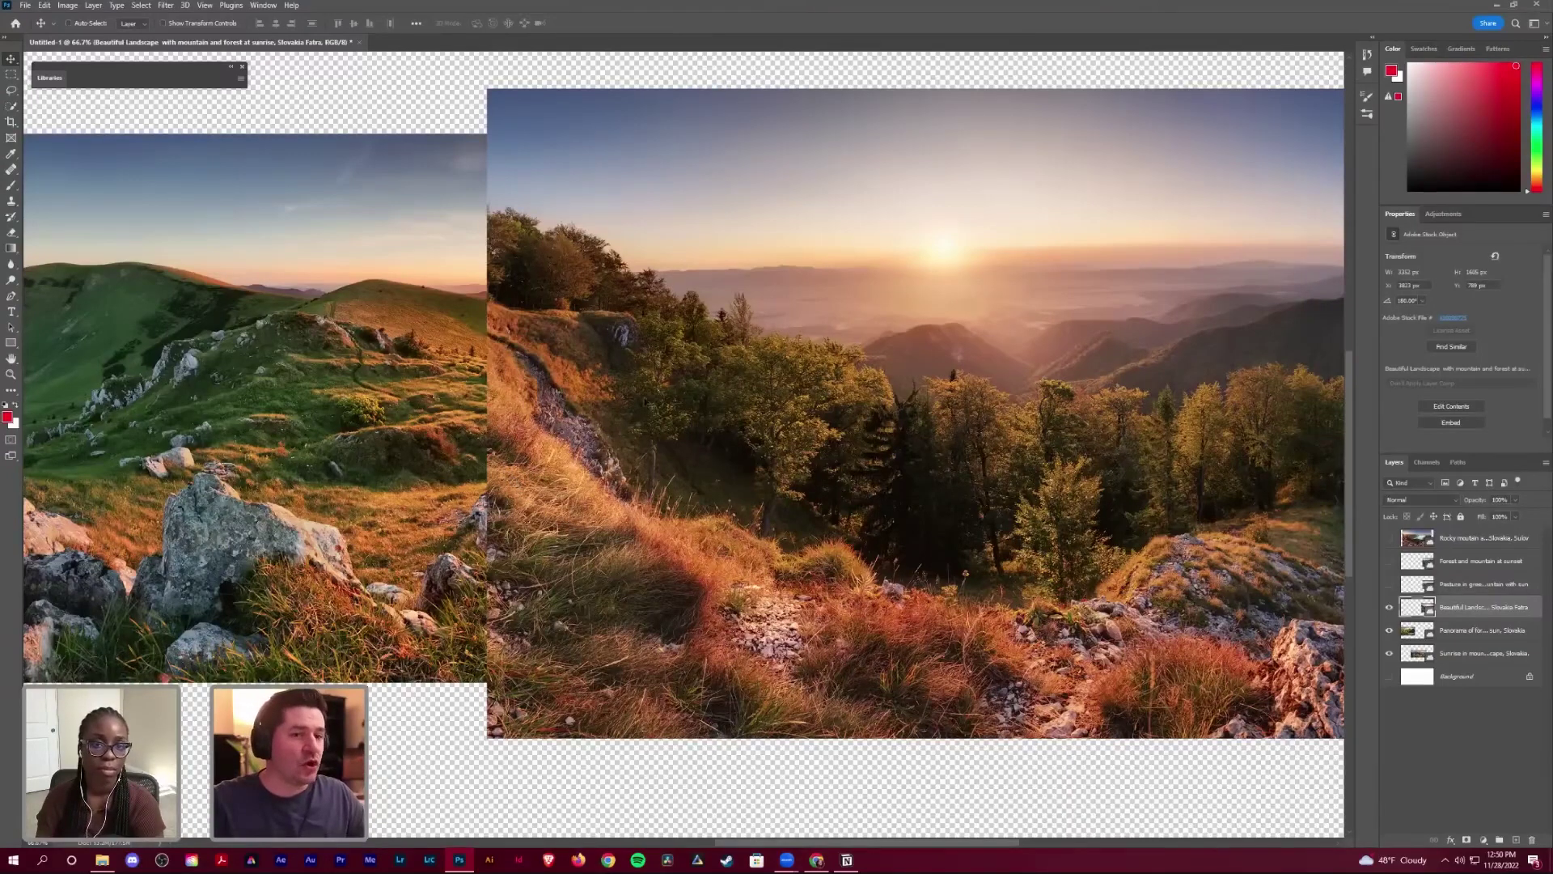
Step: Try the Beautiful Landscape layer at different overlaps with the panorama's right edge, then undo the last move
drag(650, 405, 1089, 613)
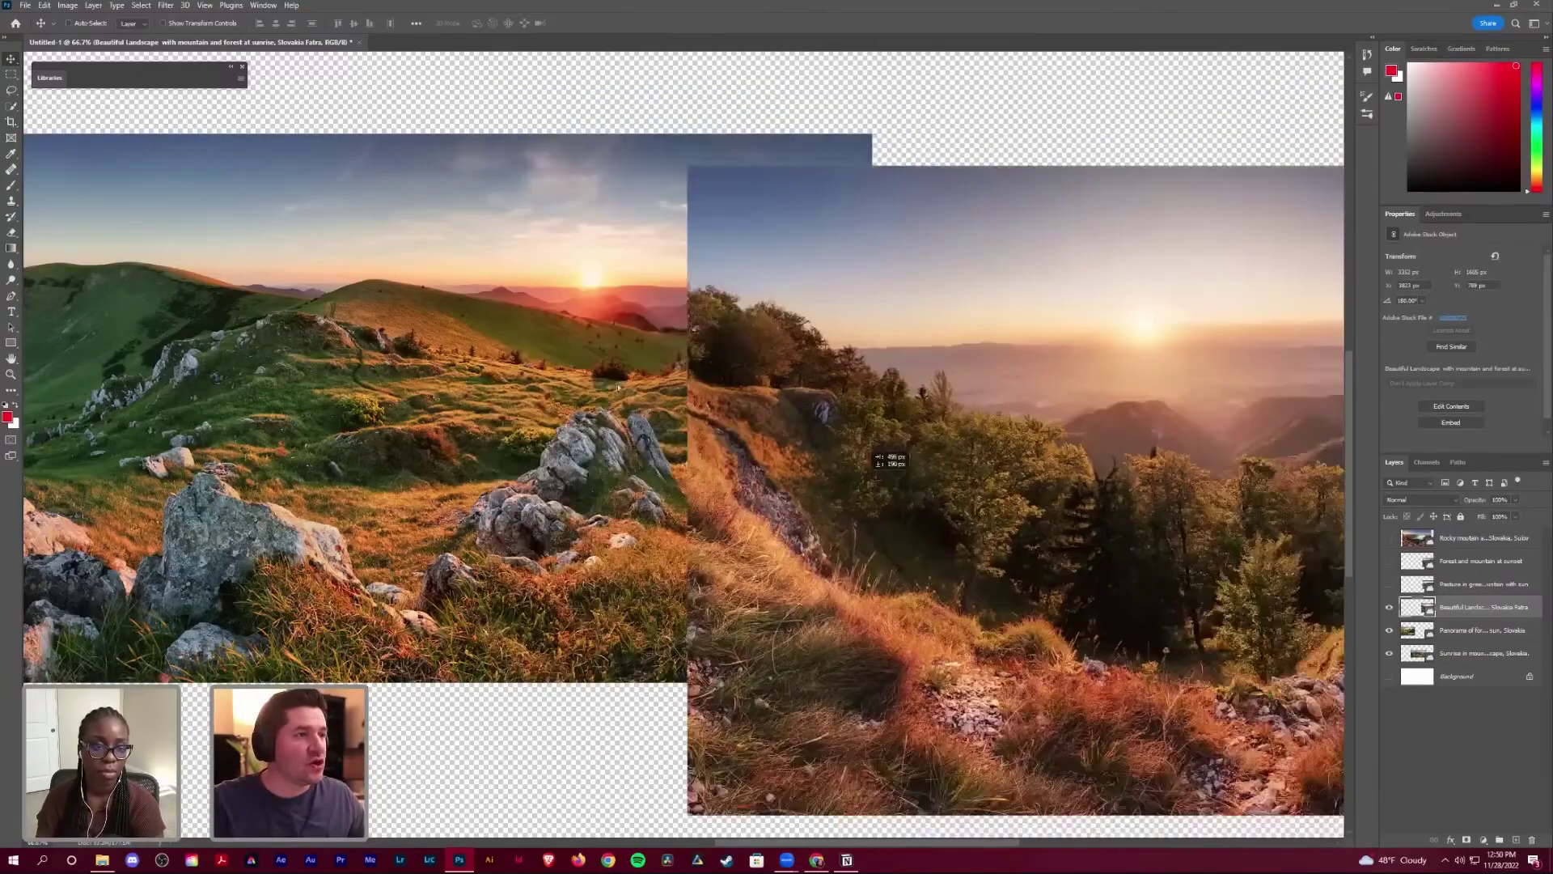
drag(867, 446, 691, 369)
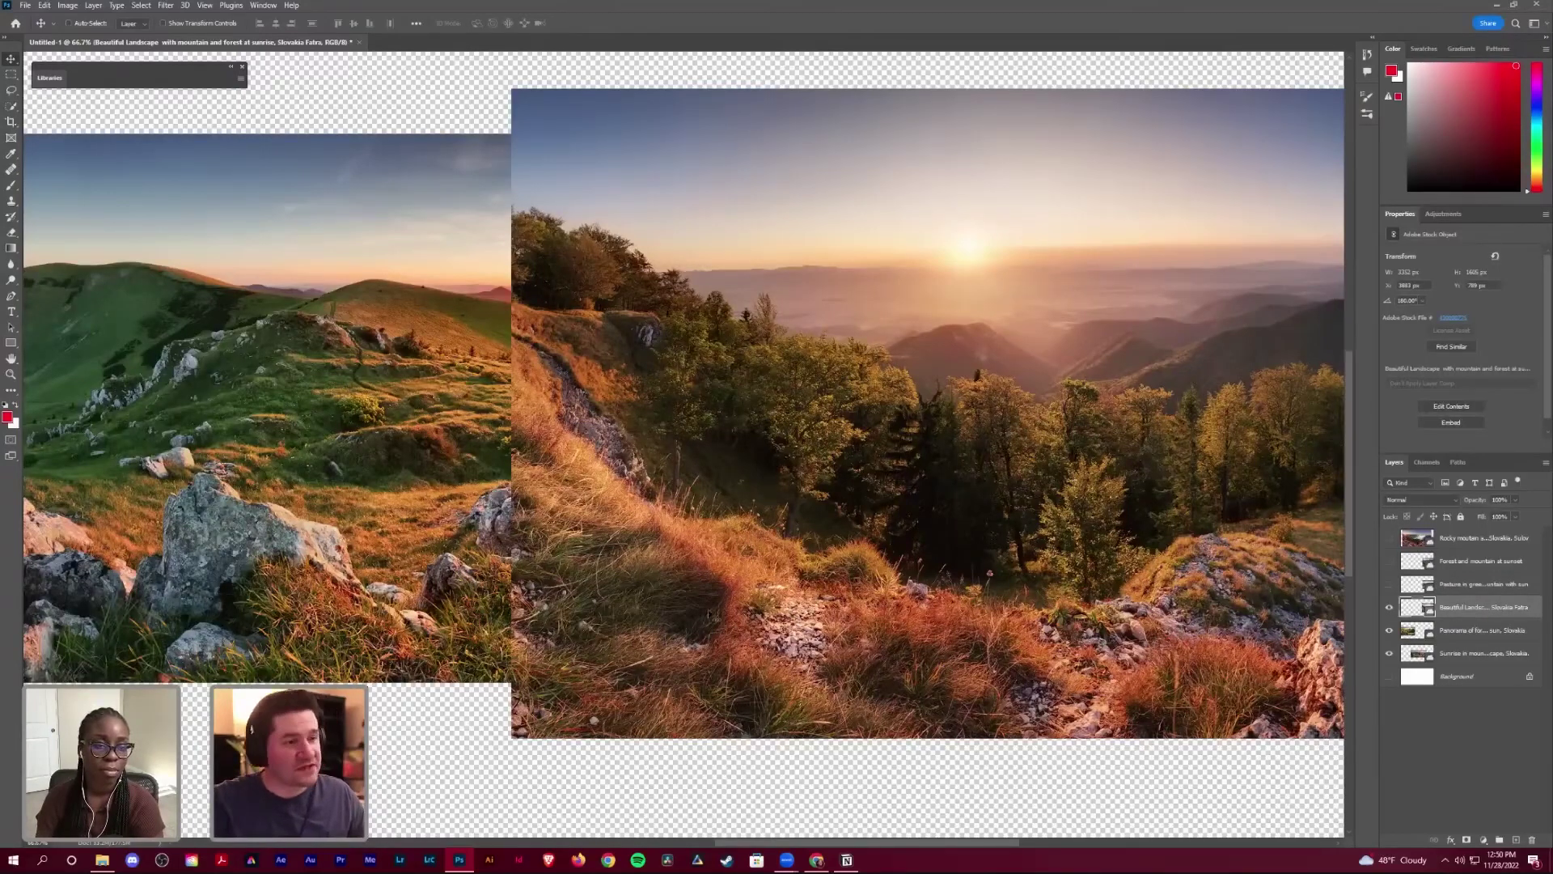
key(ctrl+z)
Step: Show the Pasture in green layer and compare the candidate images for the panorama's right end
click(1389, 584)
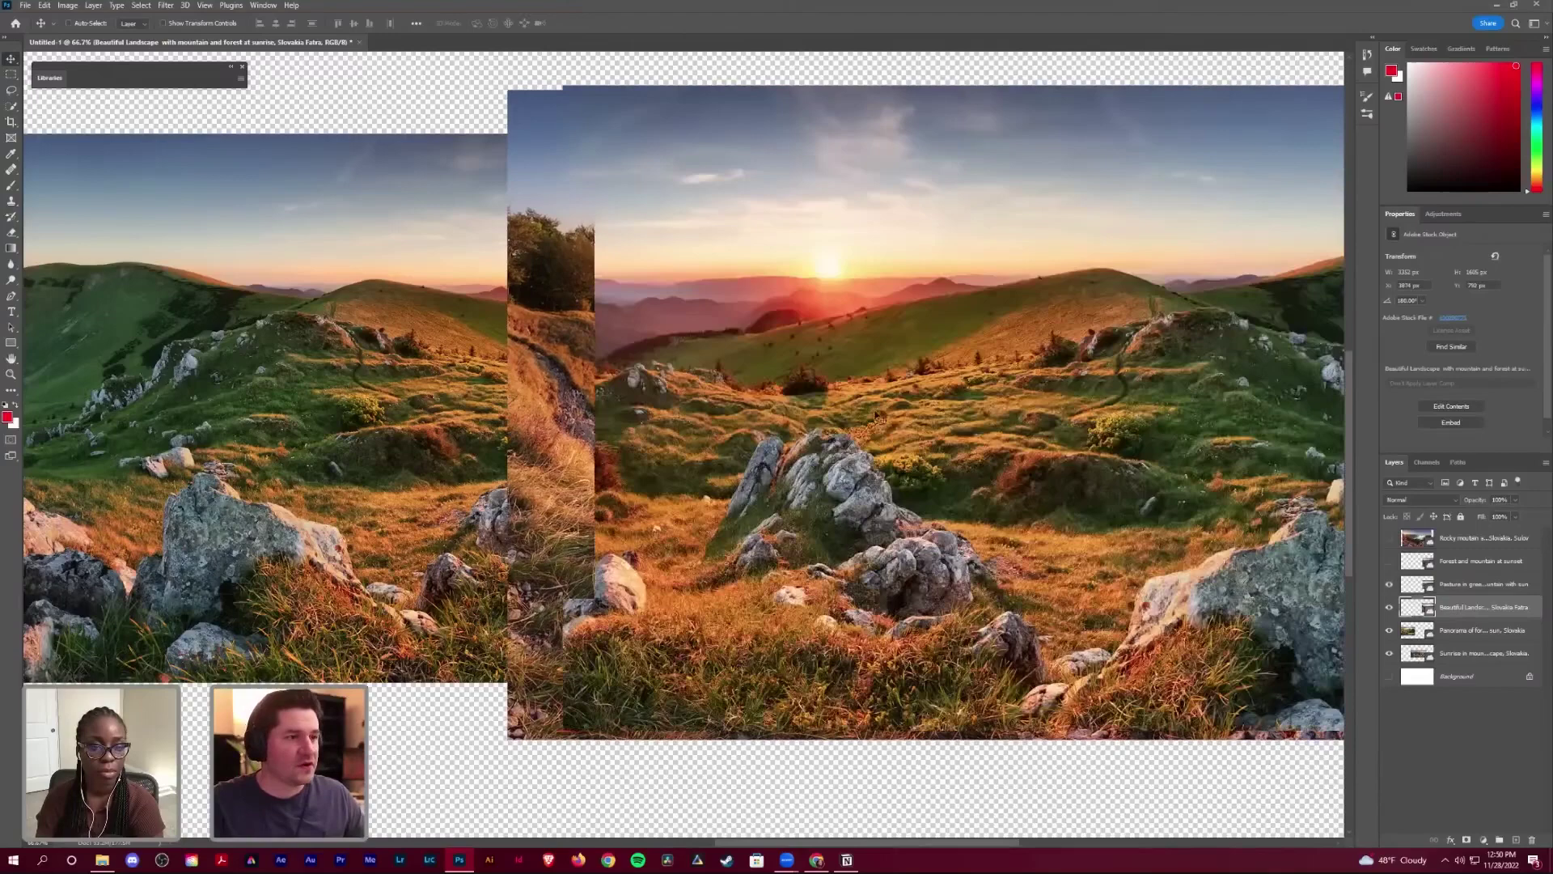
scroll(954, 390, right, 1)
scroll(954, 391, right, 1)
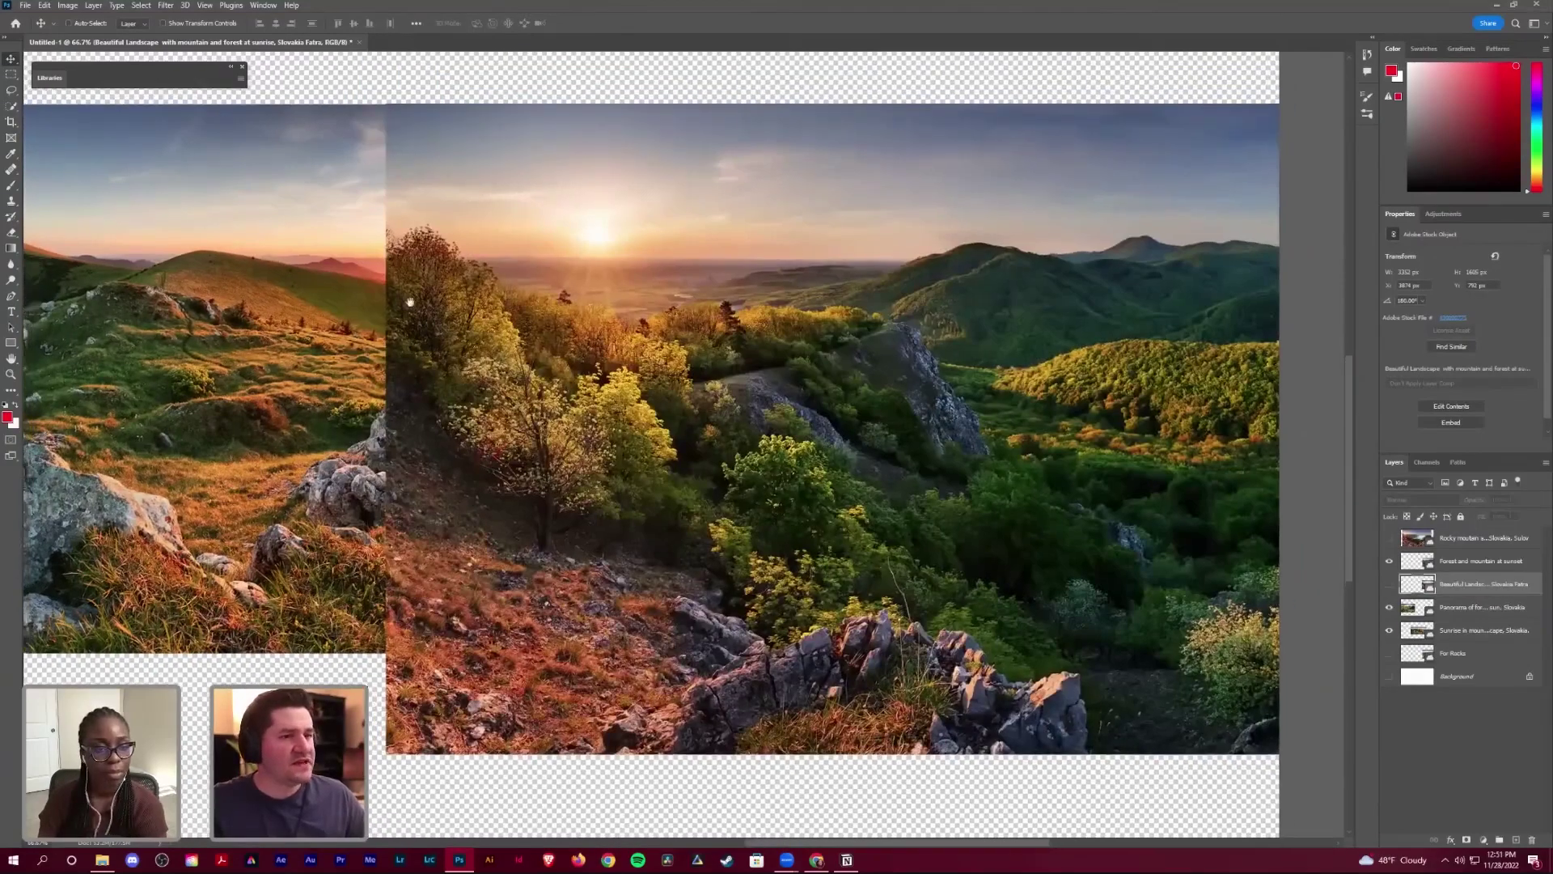
drag(410, 302, 793, 333)
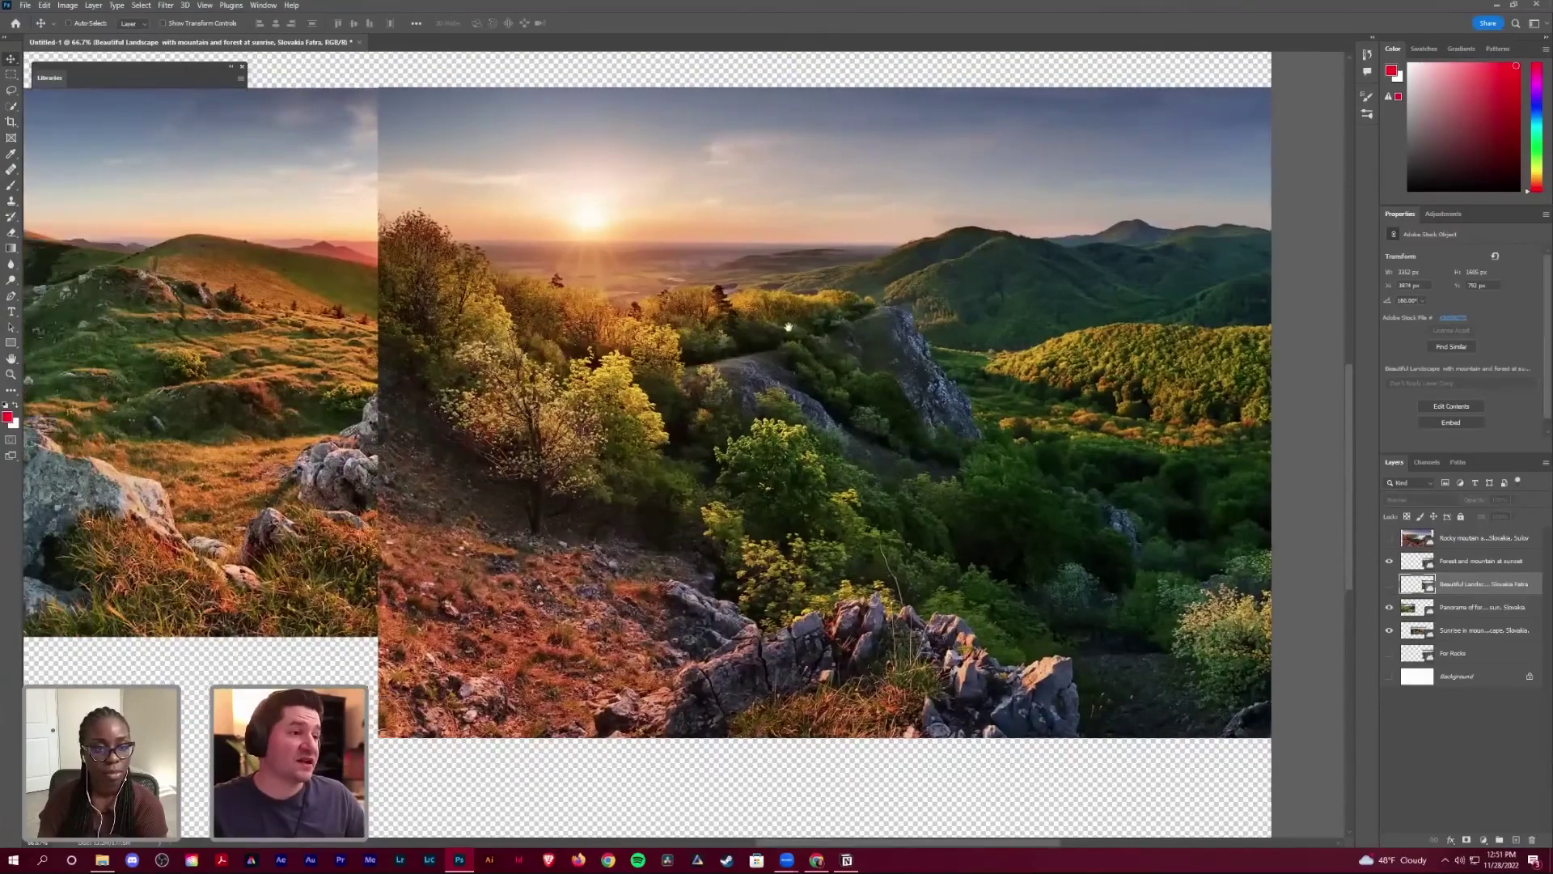
scroll(600, 323, left, 3)
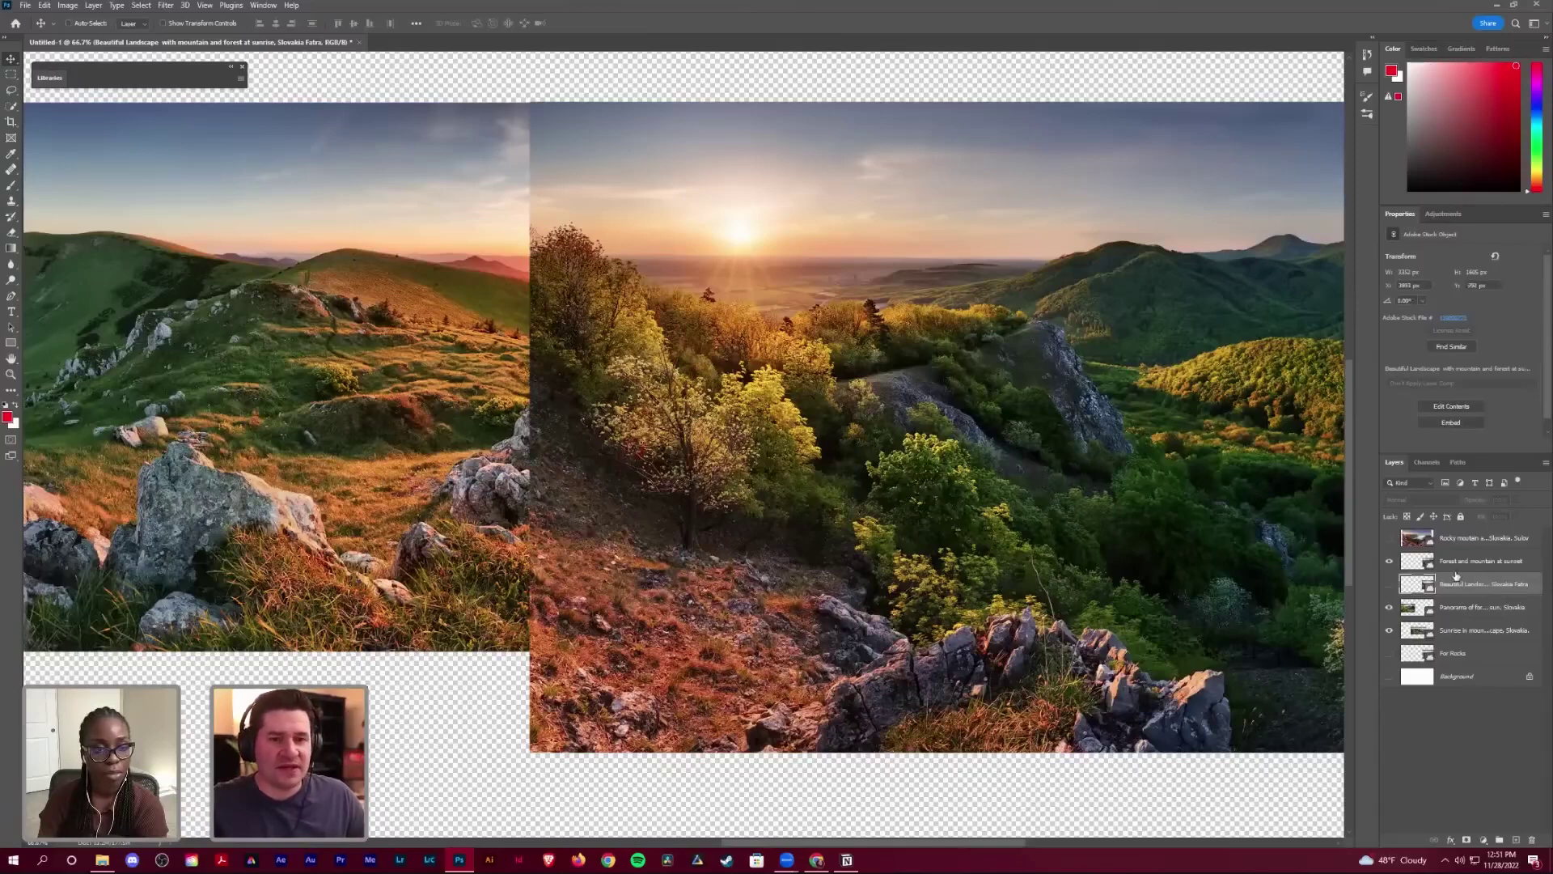
Step: Place the Forest and mountain at sunset layer below the Beautiful Landscape layer and rename it Right
drag(1456, 563, 1474, 599)
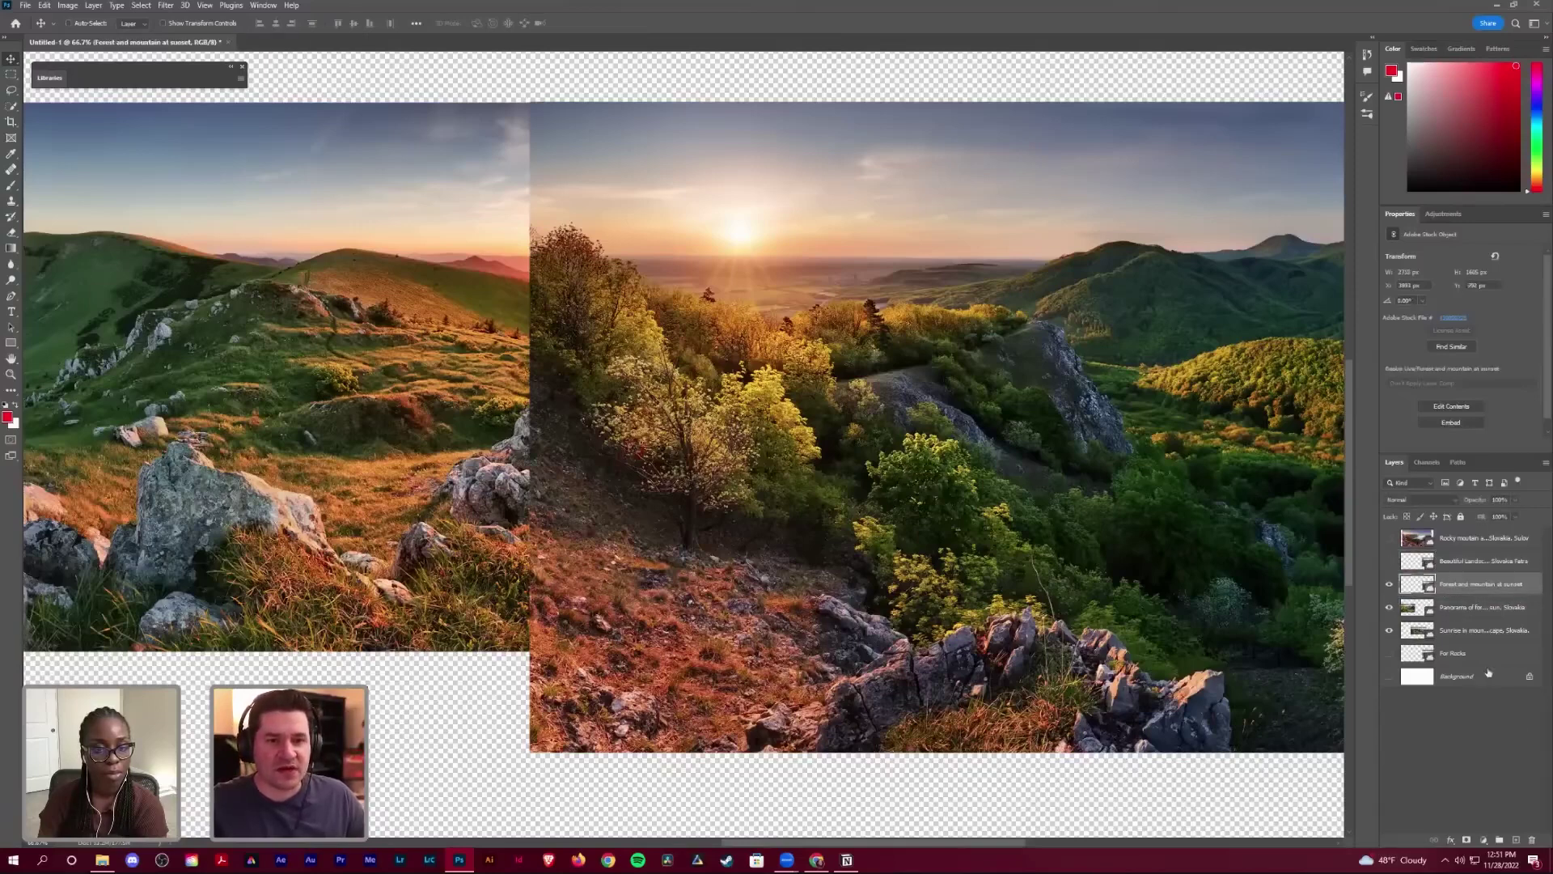
double_click(1456, 584)
text(Right)
key(Return)
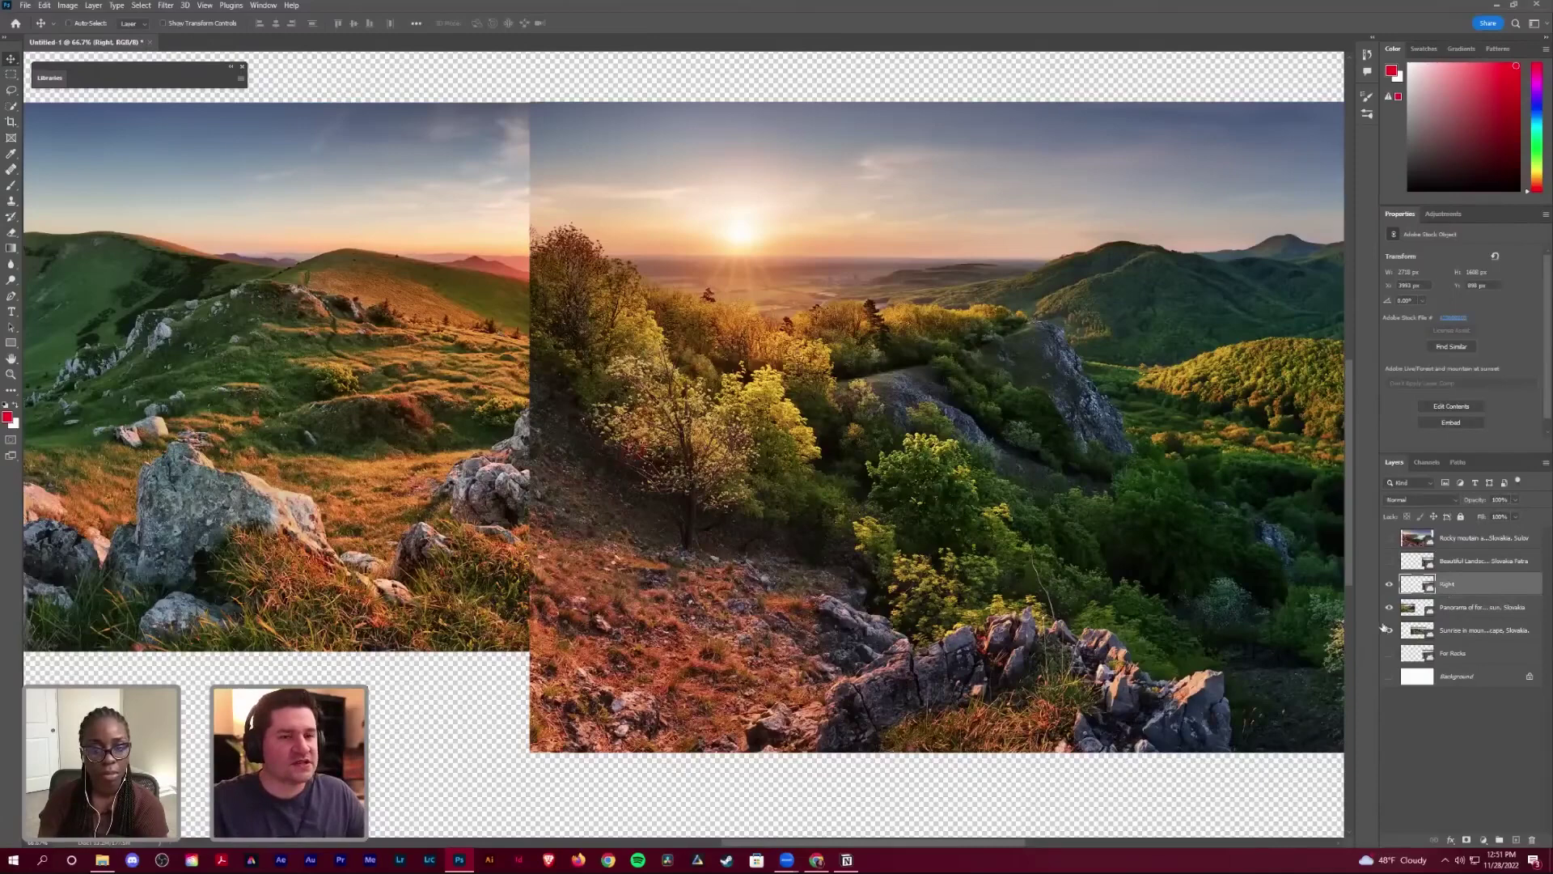
Step: Check the Right layer by hiding and showing it, and add a layer mask to it
click(1390, 584)
click(1389, 585)
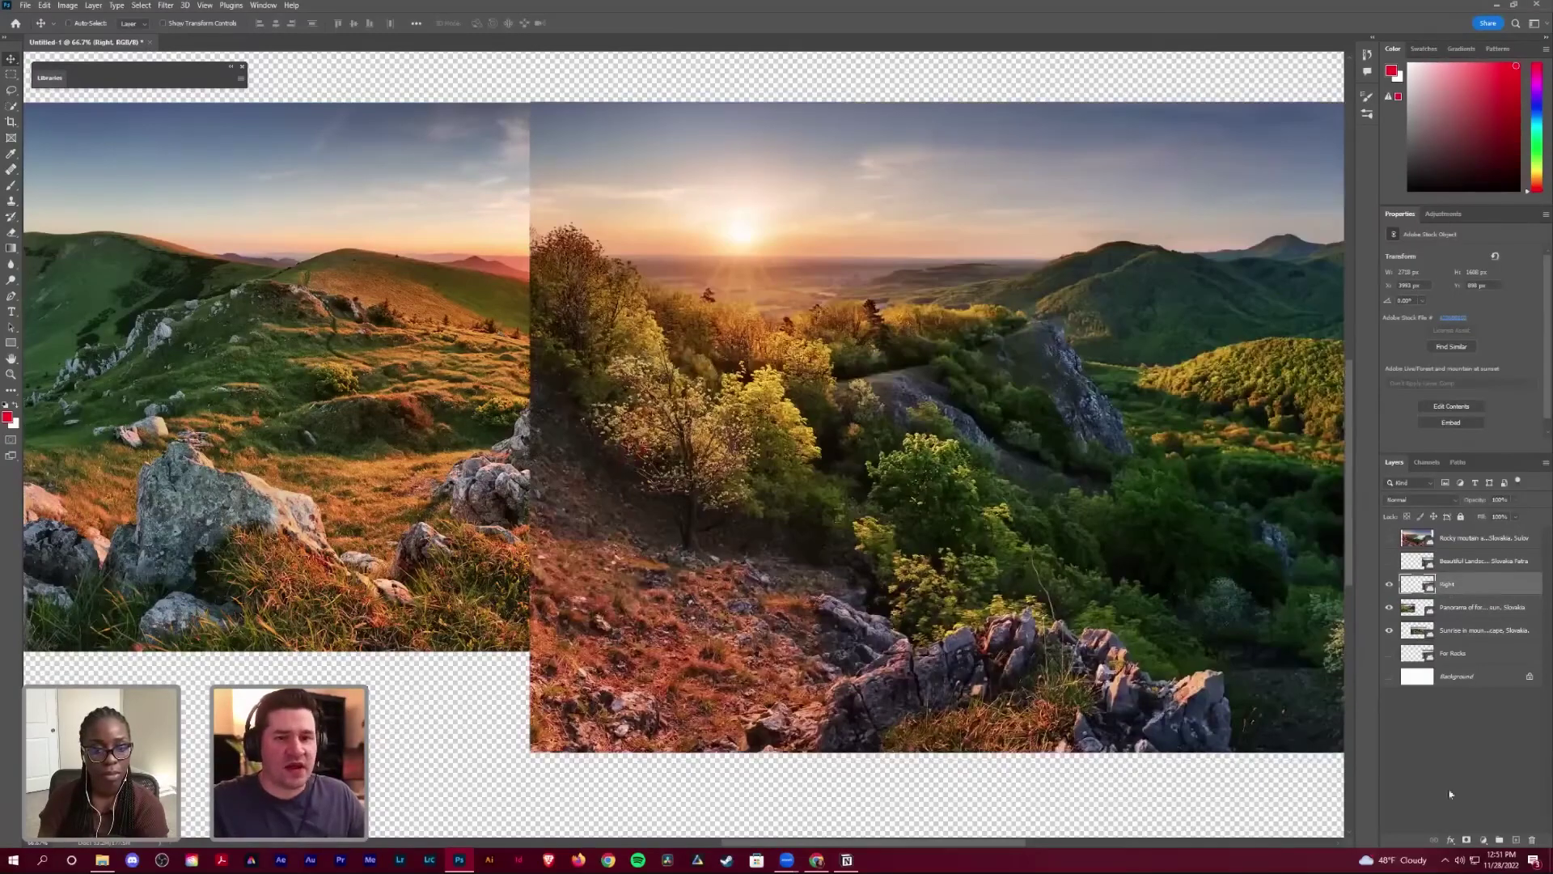
click(1465, 841)
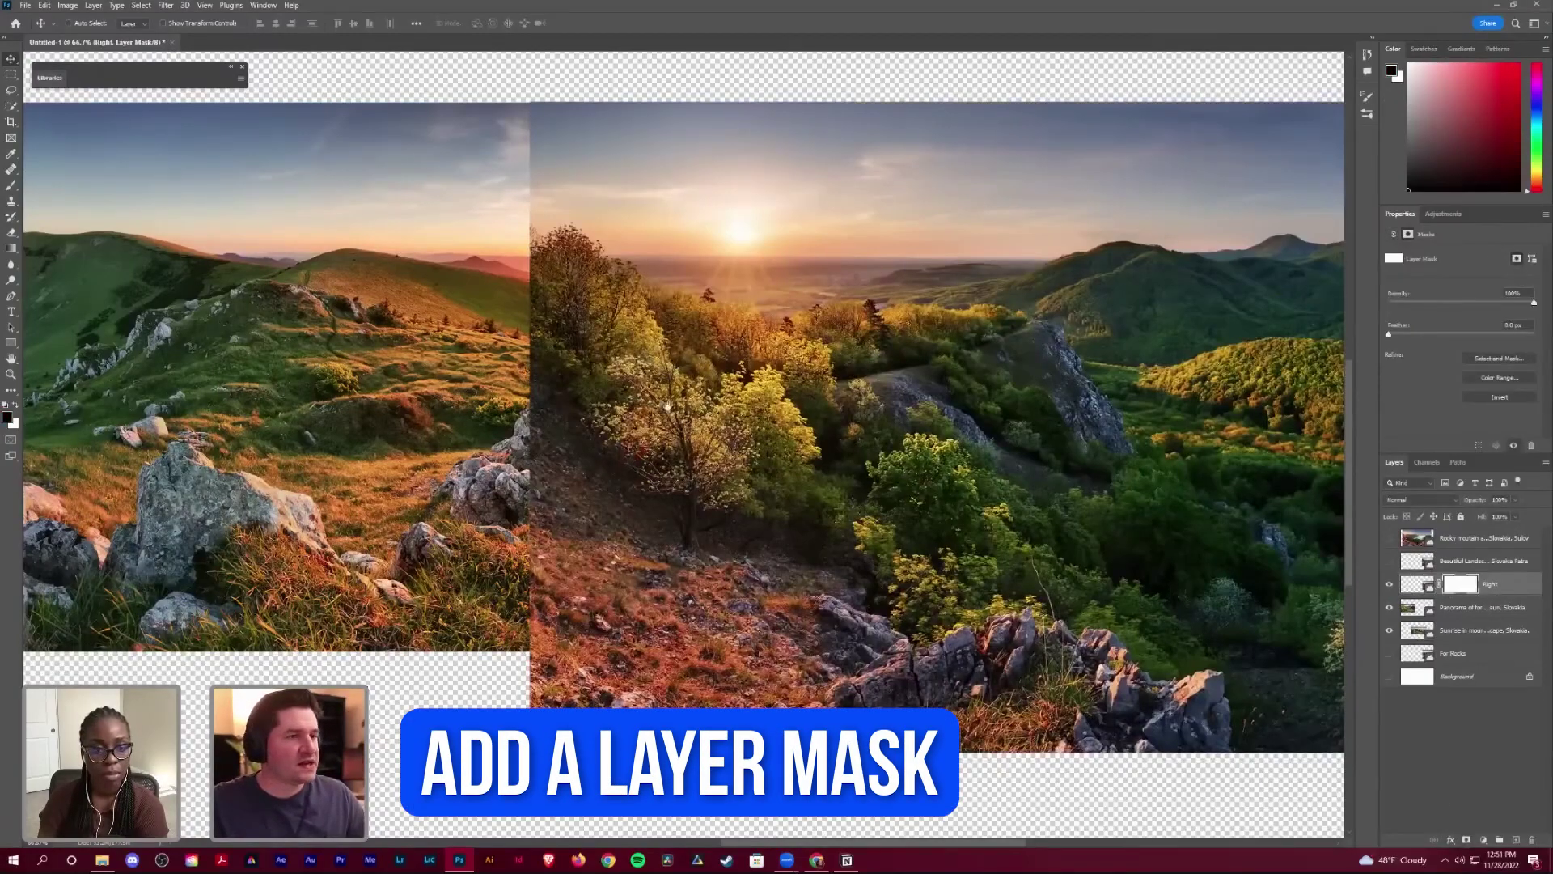
Step: Activate the Brush tool for the Right layer's mask and adjust the brush size
drag(668, 407, 614, 409)
drag(780, 391, 866, 419)
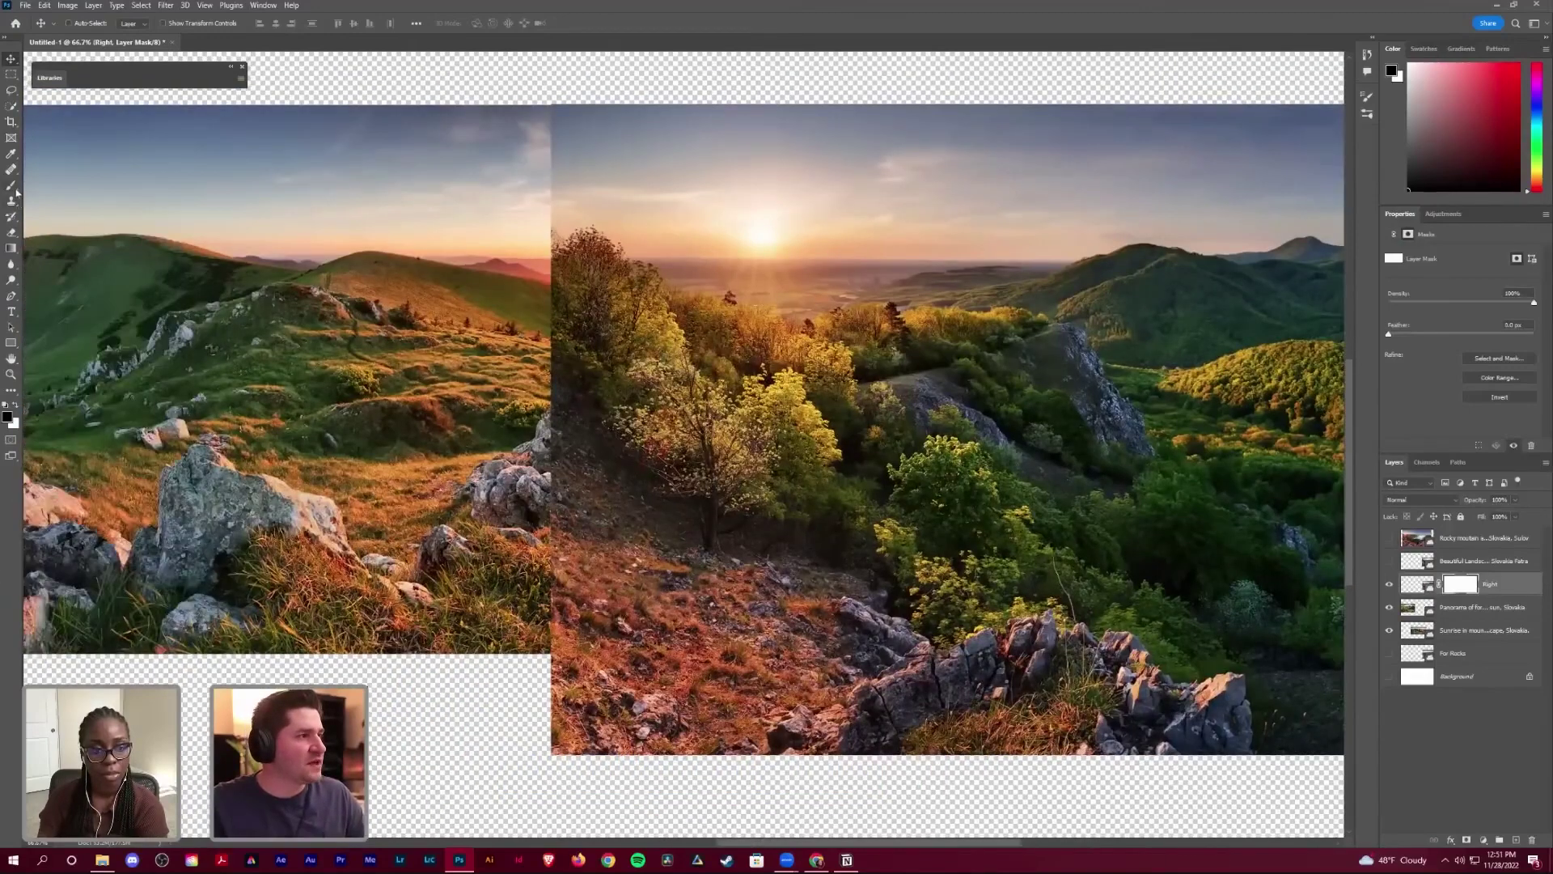
click(13, 186)
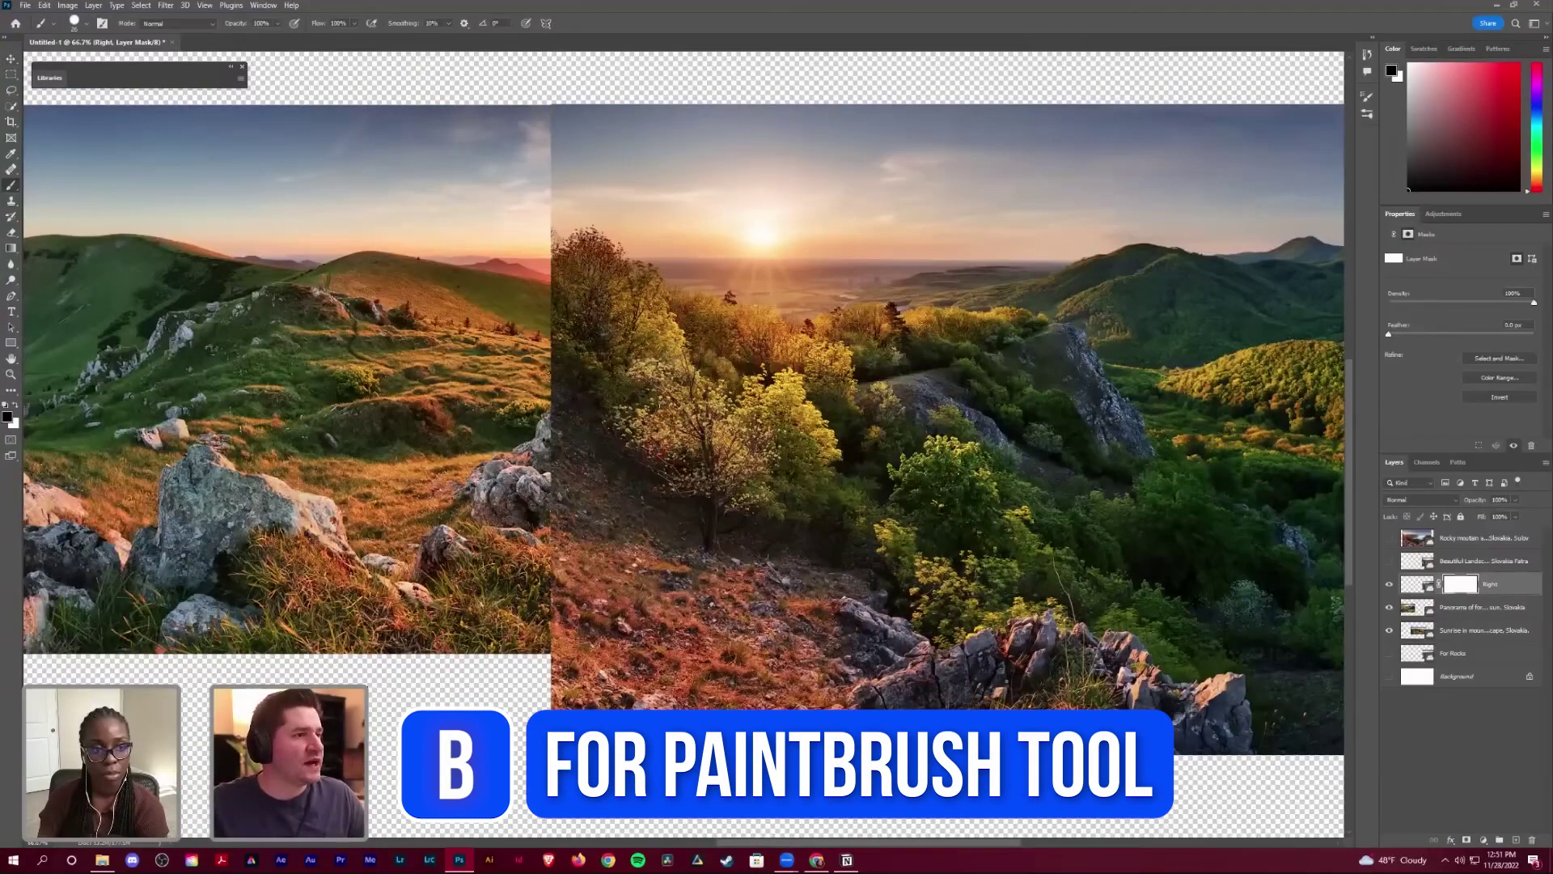
right_click(724, 451)
drag(738, 436, 758, 451)
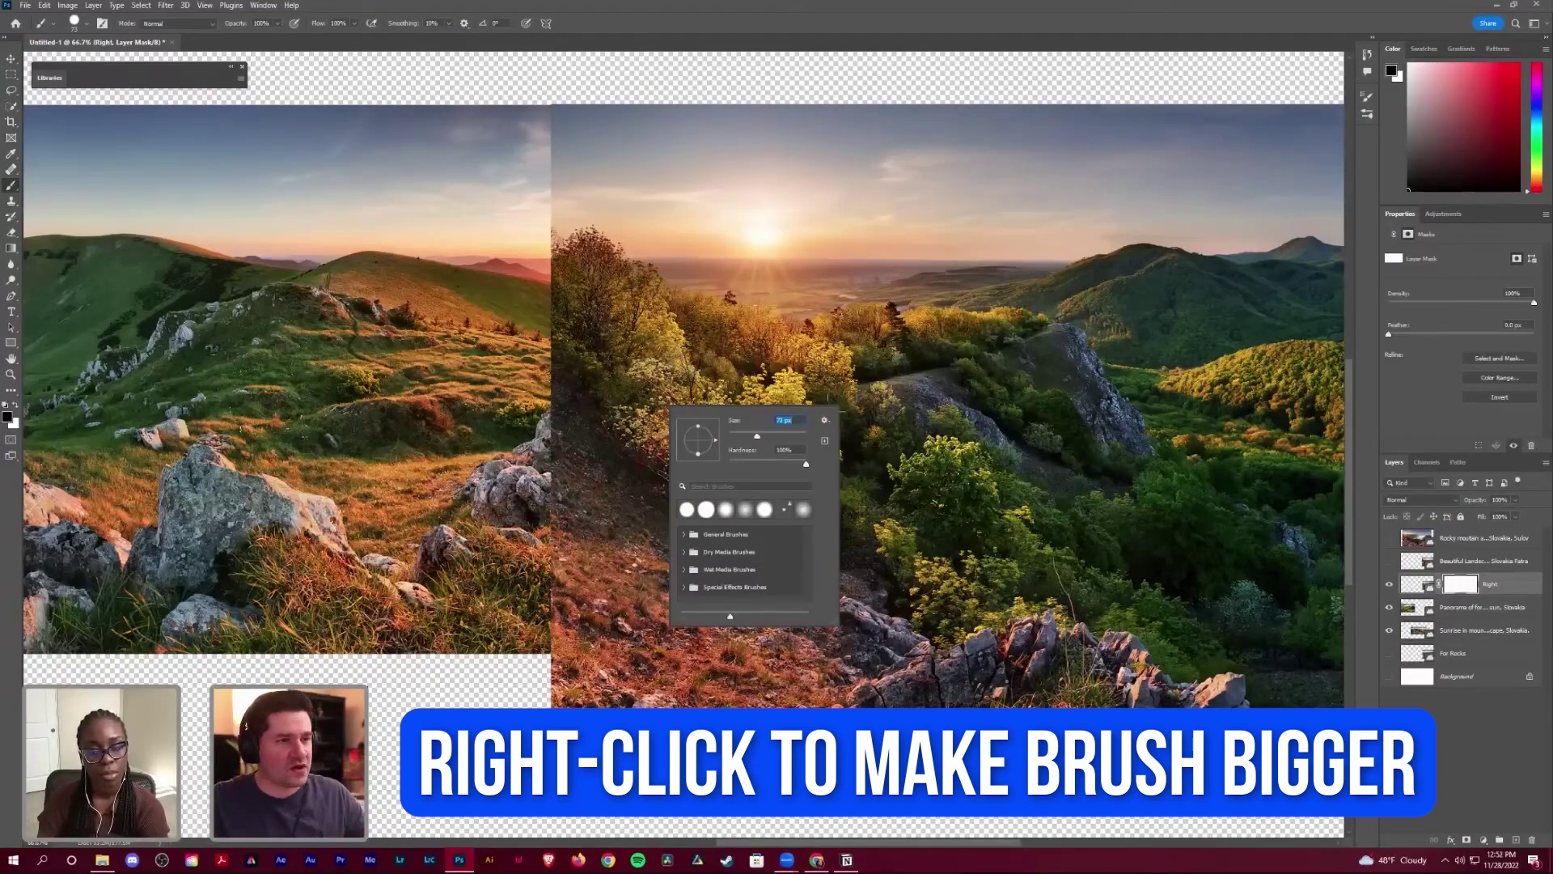
click(522, 687)
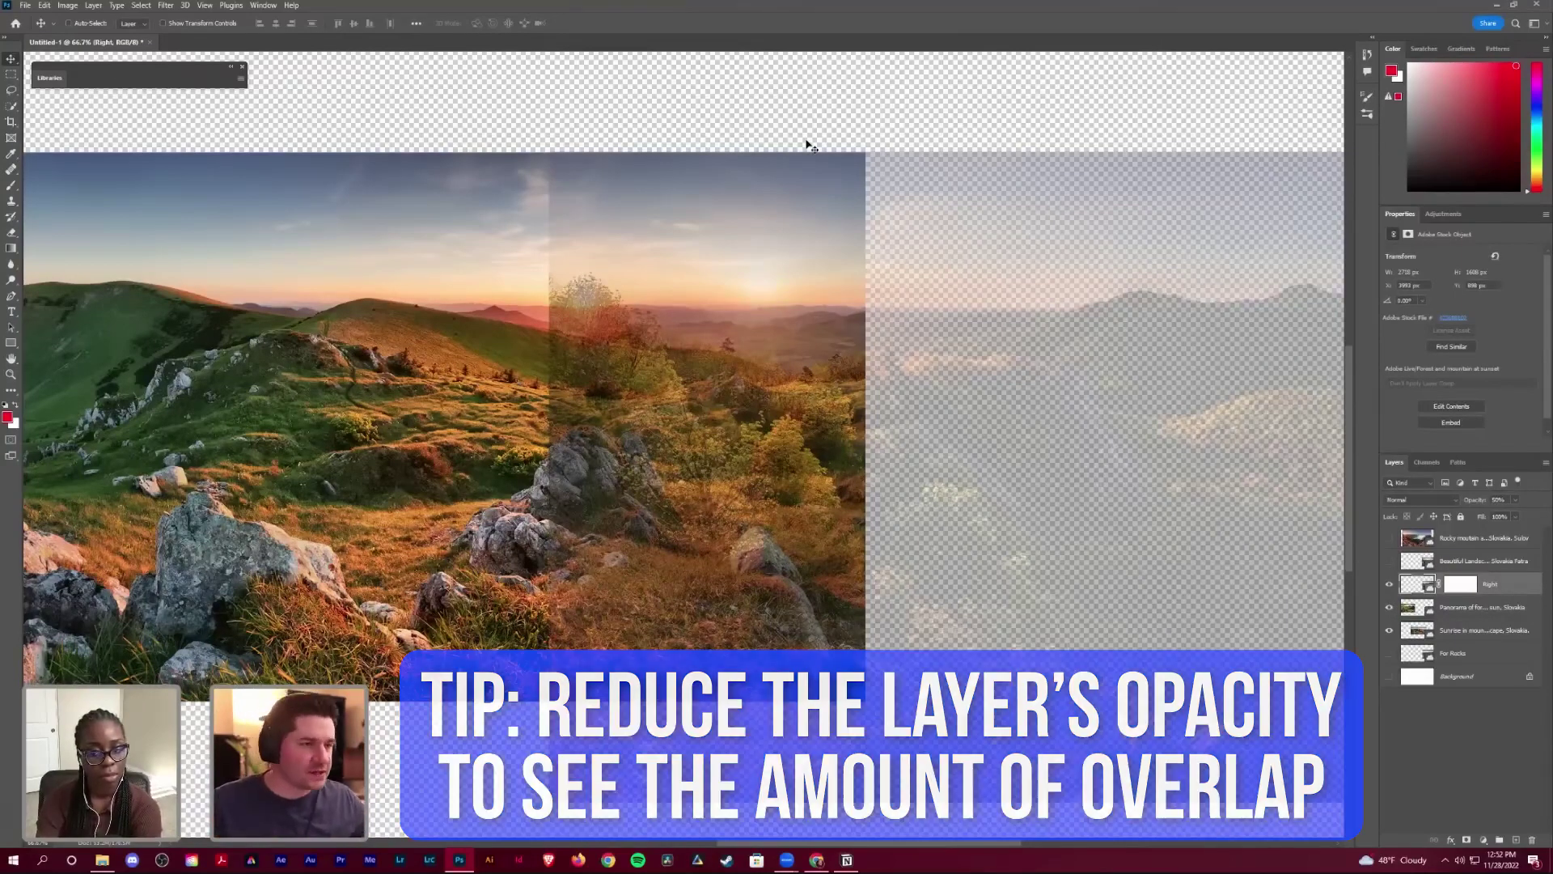
Step: Restore the Right layer to 100% opacity and paint black on its mask with a larger brush to uncover the rocks at the seam
key(0)
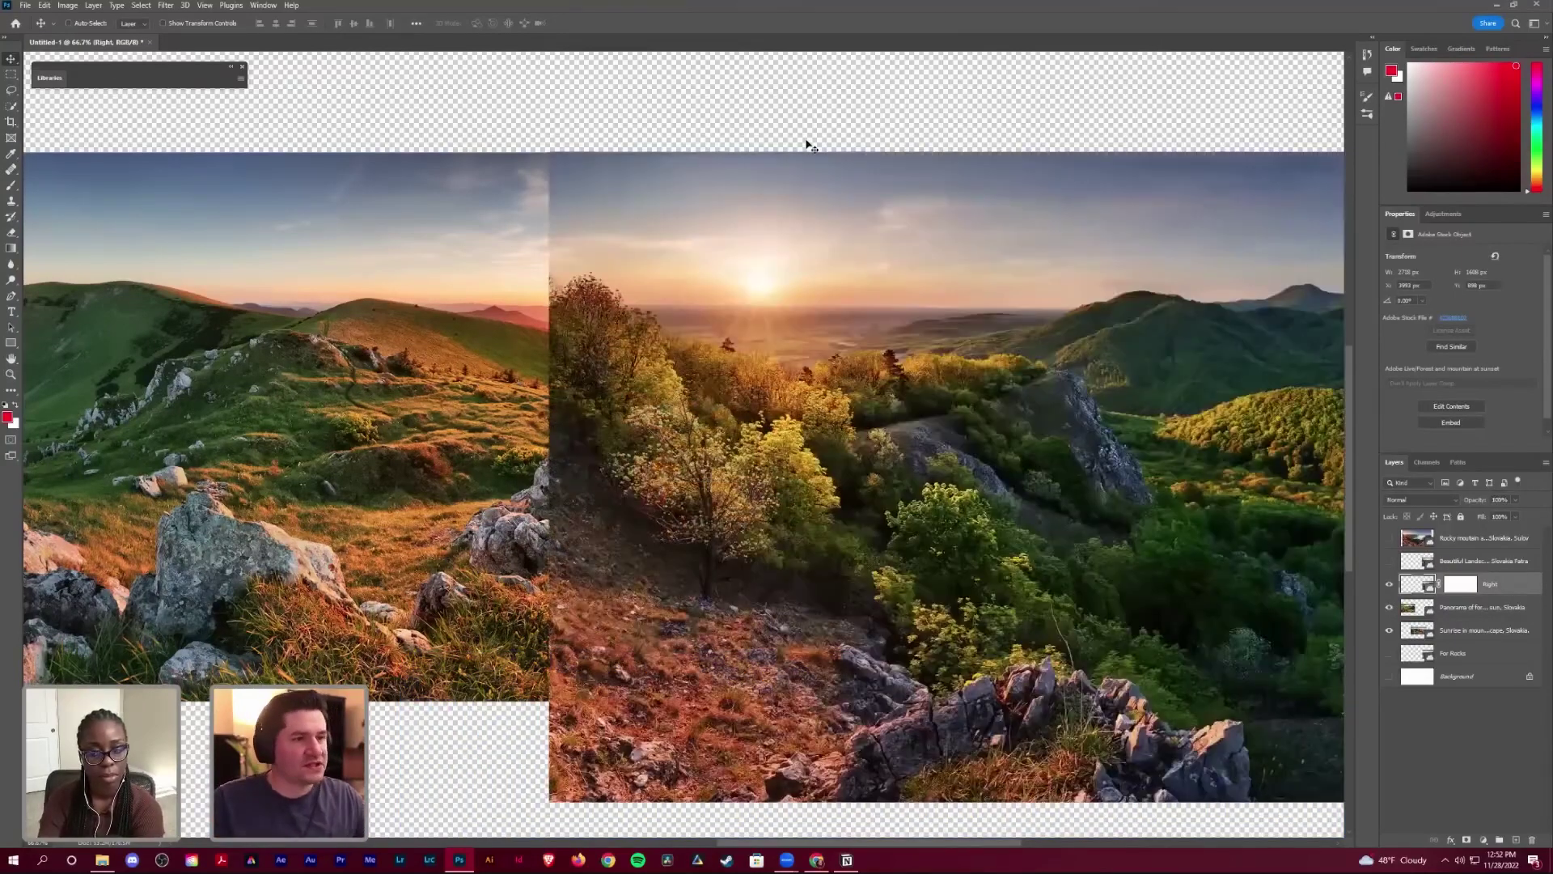
click(1452, 586)
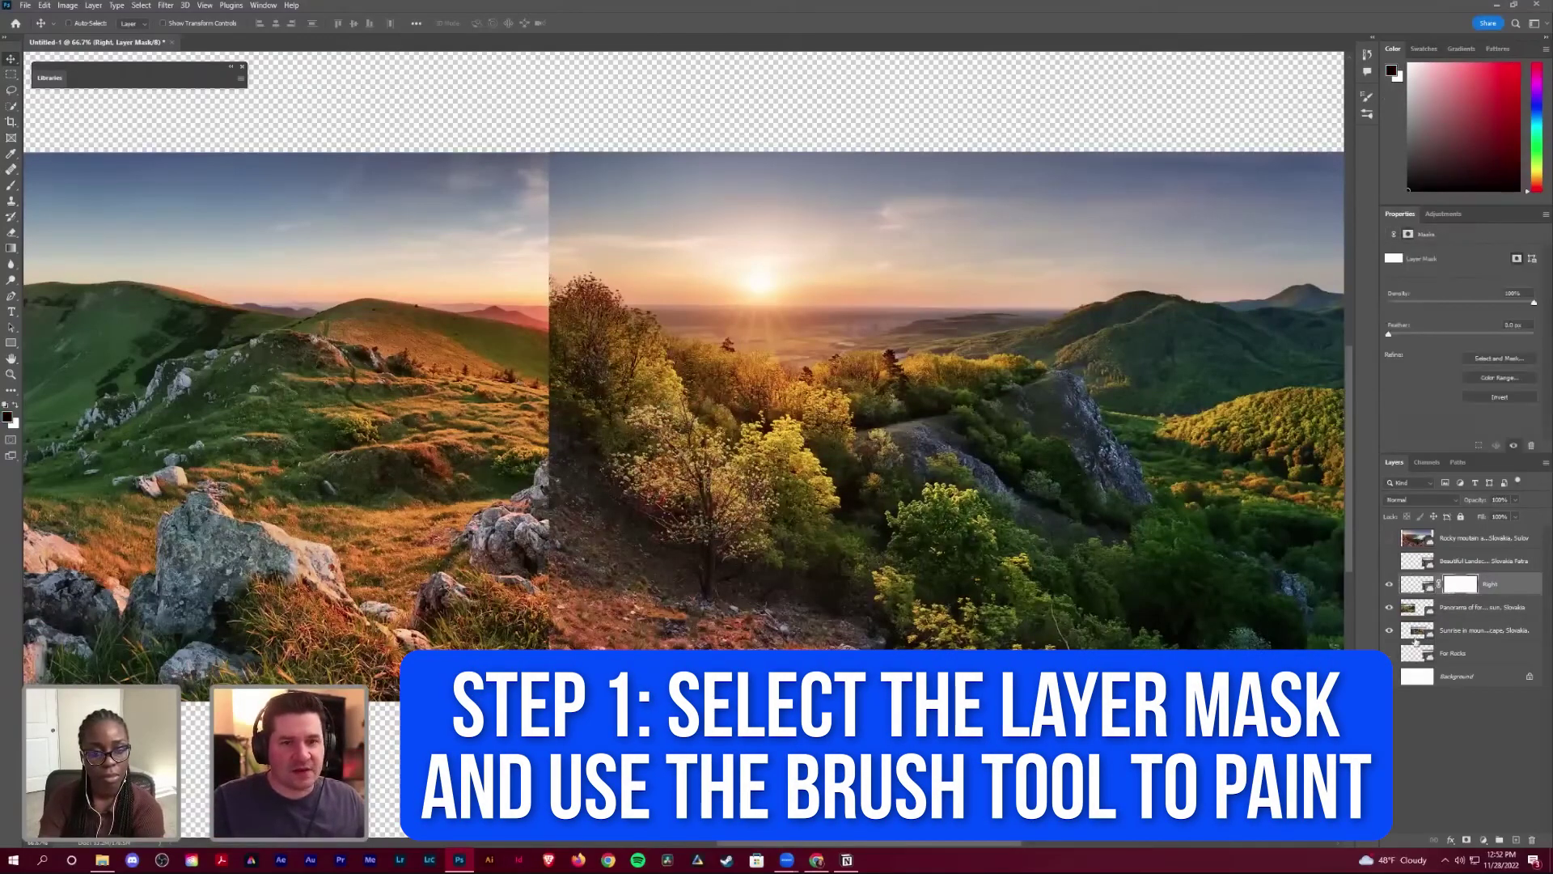
key(b)
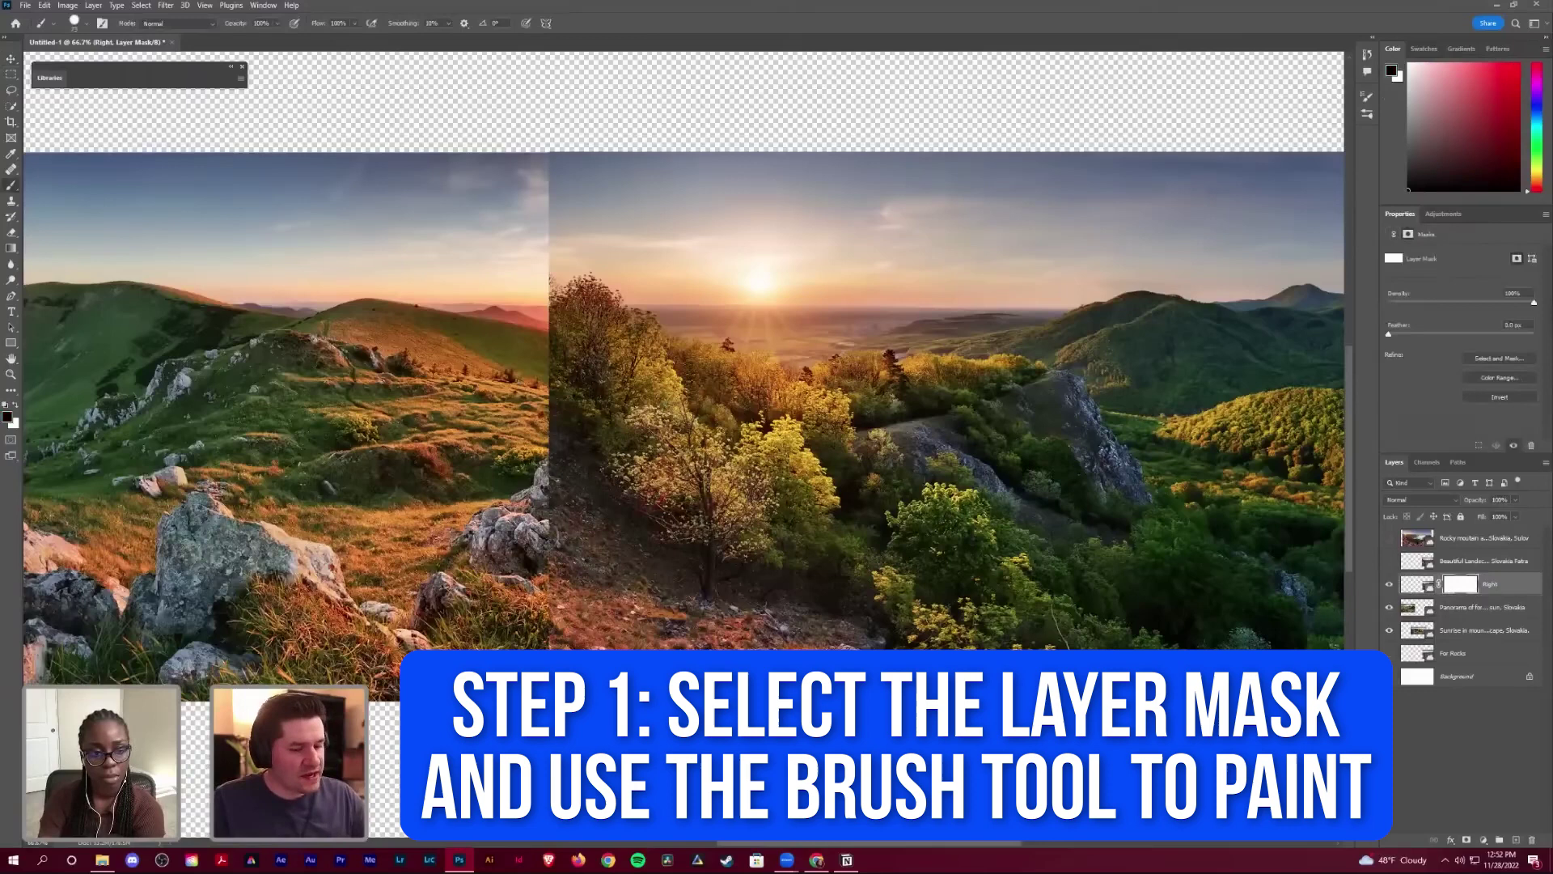
key(bracketright)
key(bracketright)
key(bracketright)
mouse_move(569, 489)
mouse_down()
mouse_move(586, 465)
mouse_move(607, 493)
mouse_move(578, 529)
mouse_up()
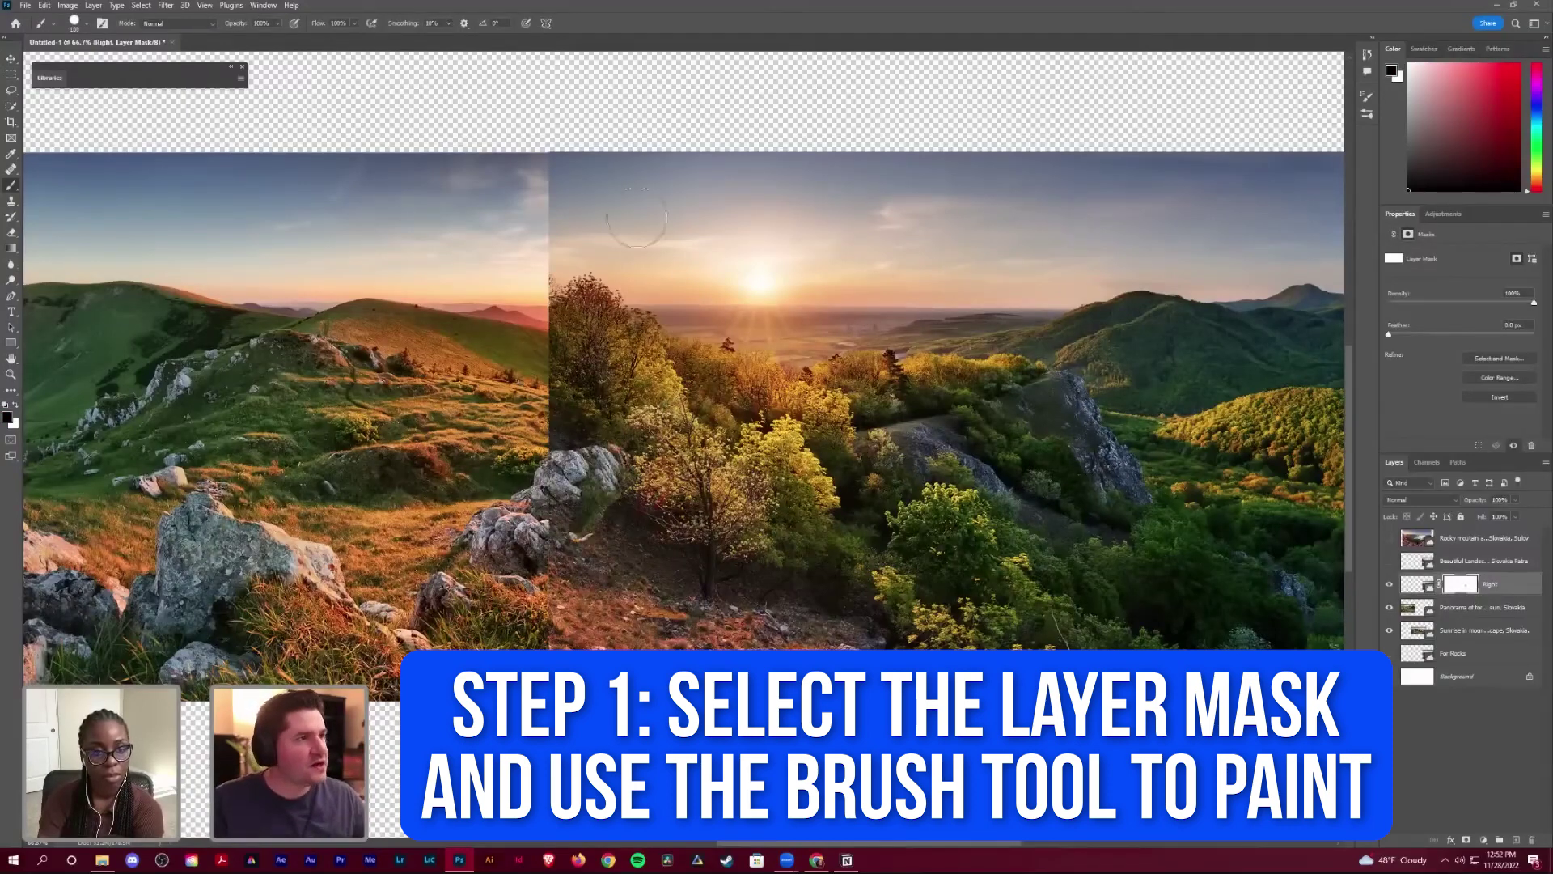
Step: Turn off Shape Dynamics for the brush and set its hardness to 0%
click(1366, 97)
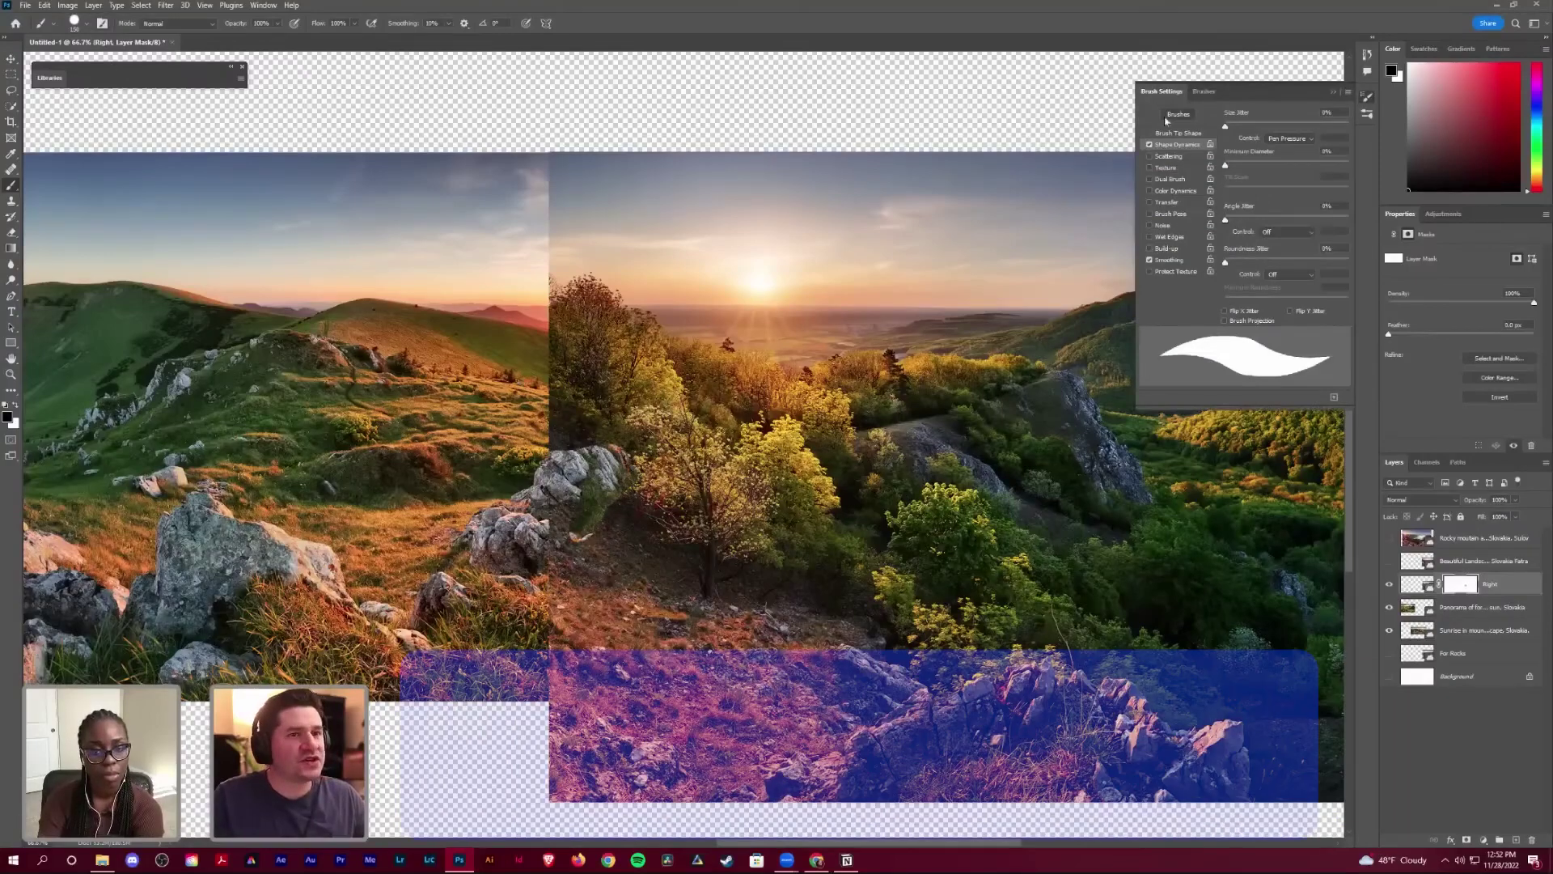
click(1150, 145)
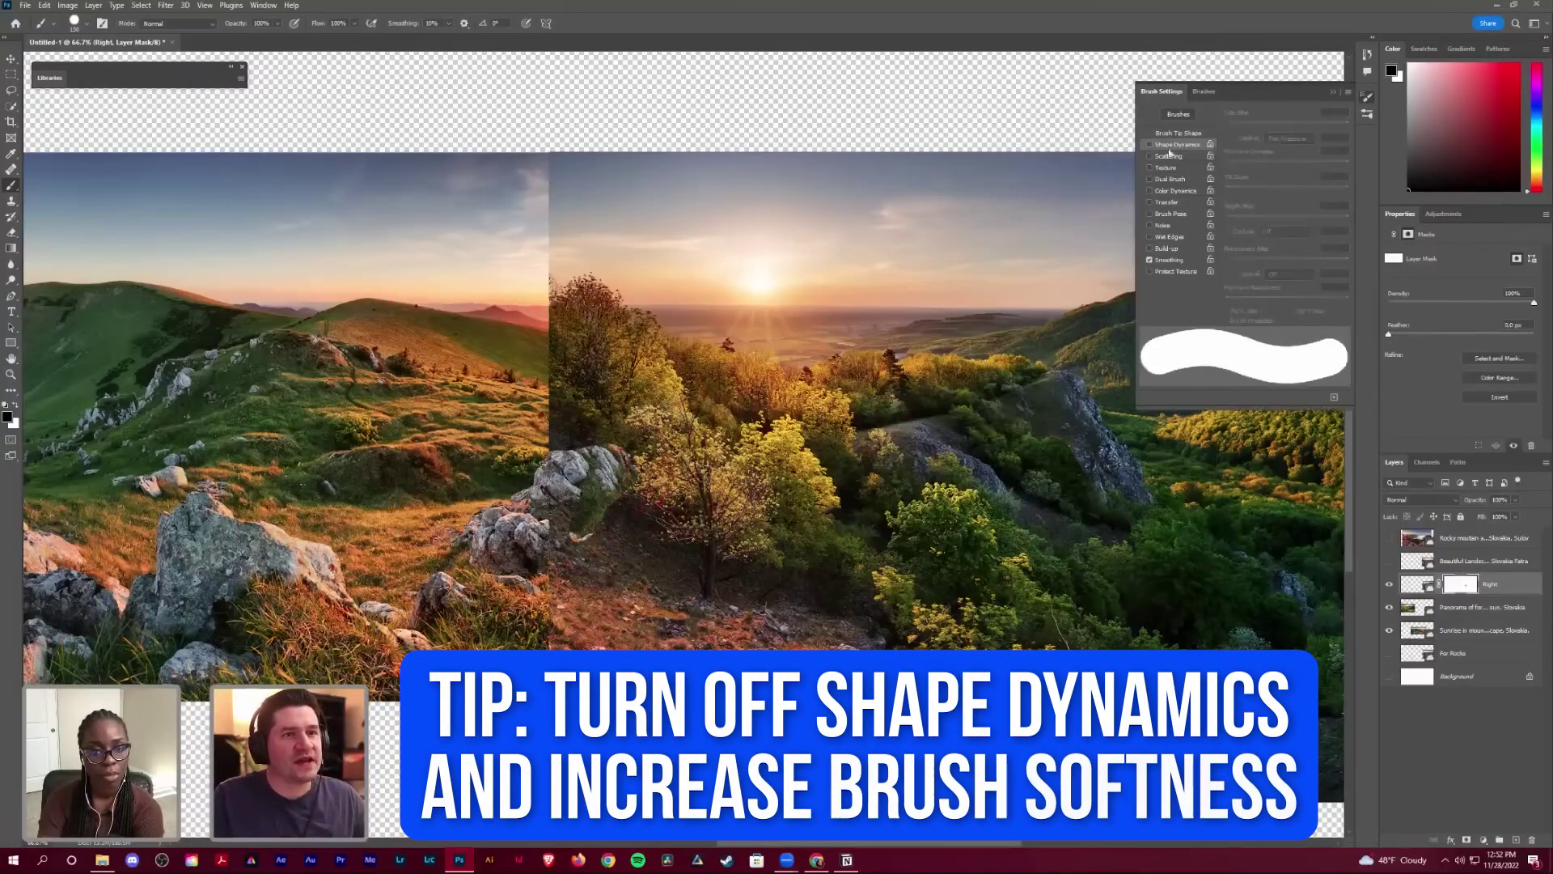
click(1368, 97)
click(87, 23)
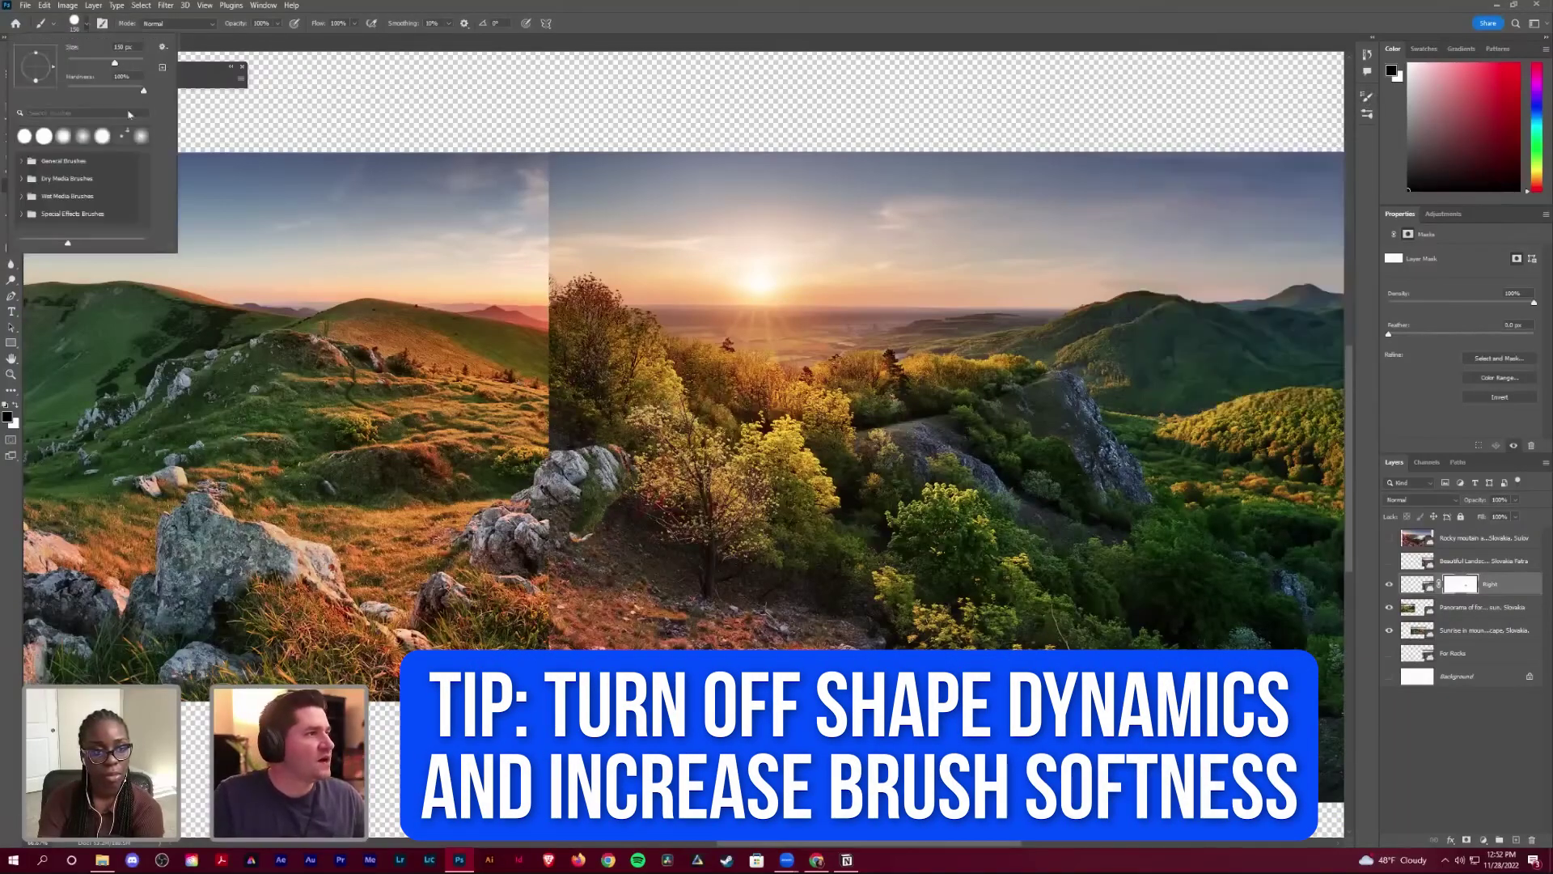
drag(90, 87, 65, 91)
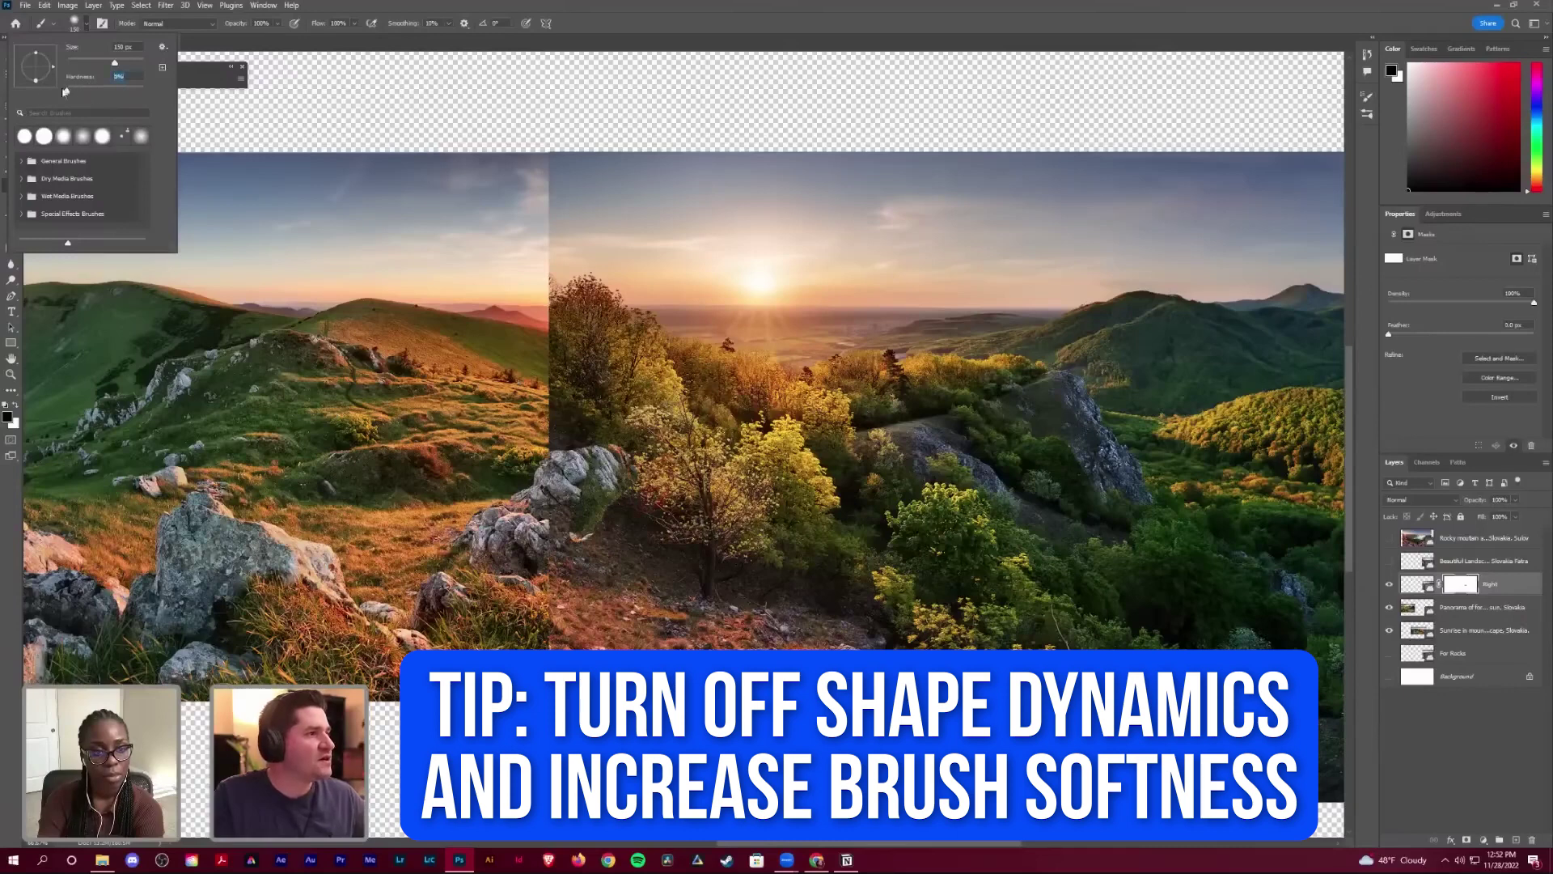
click(81, 27)
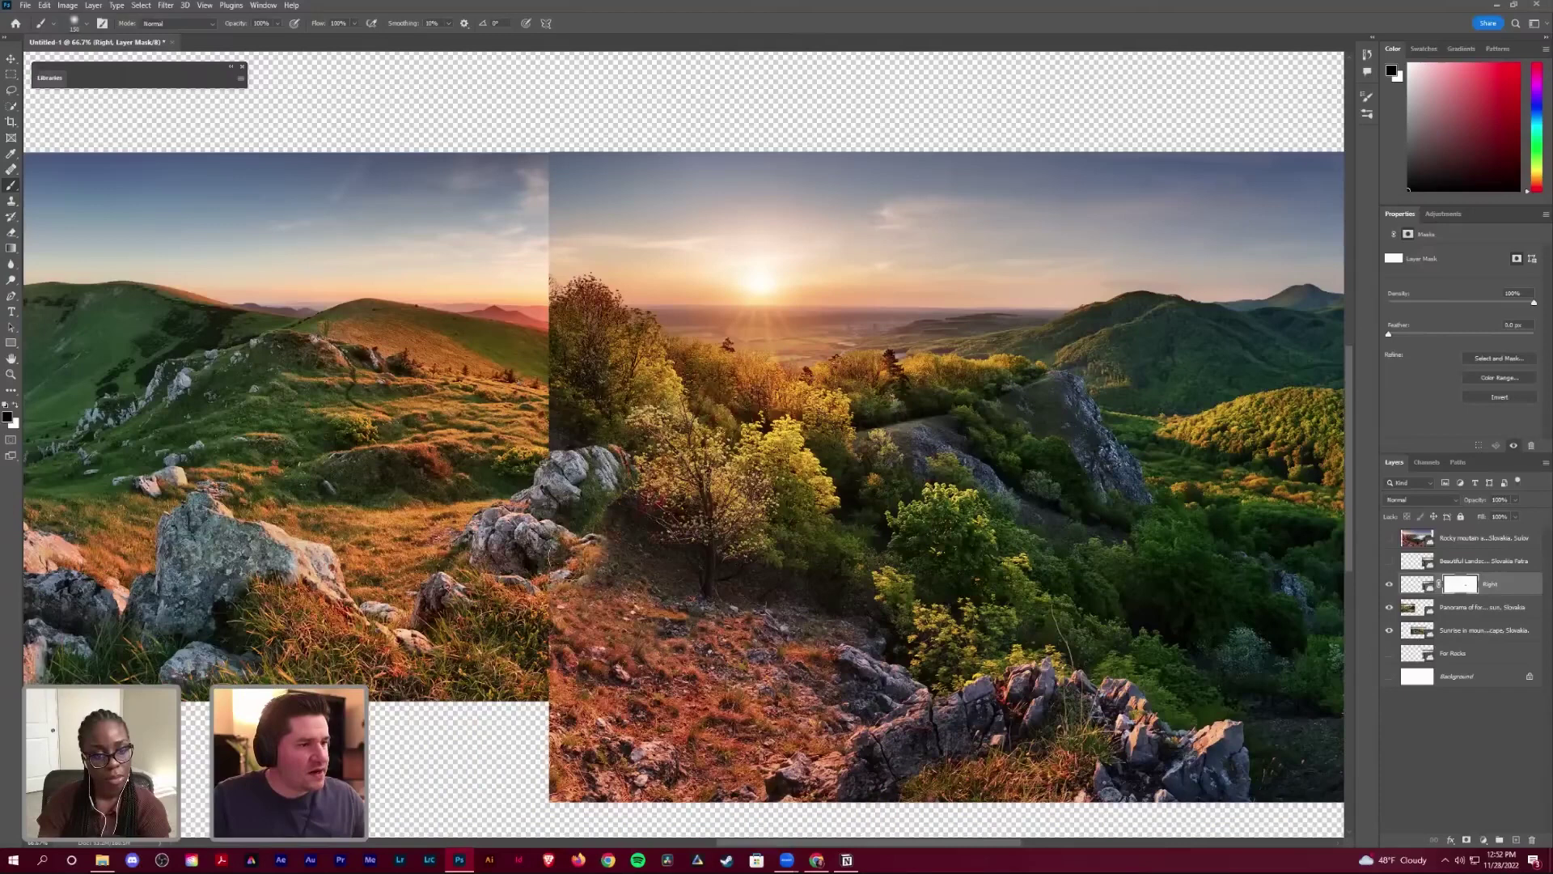
Step: Paint soft black strokes on the Right layer's mask to uncover more rocks and grass beside the bare tree
mouse_move(582, 566)
mouse_down()
mouse_move(616, 527)
mouse_move(591, 495)
mouse_move(637, 463)
mouse_move(627, 442)
mouse_move(602, 487)
mouse_move(640, 515)
mouse_move(640, 554)
mouse_up()
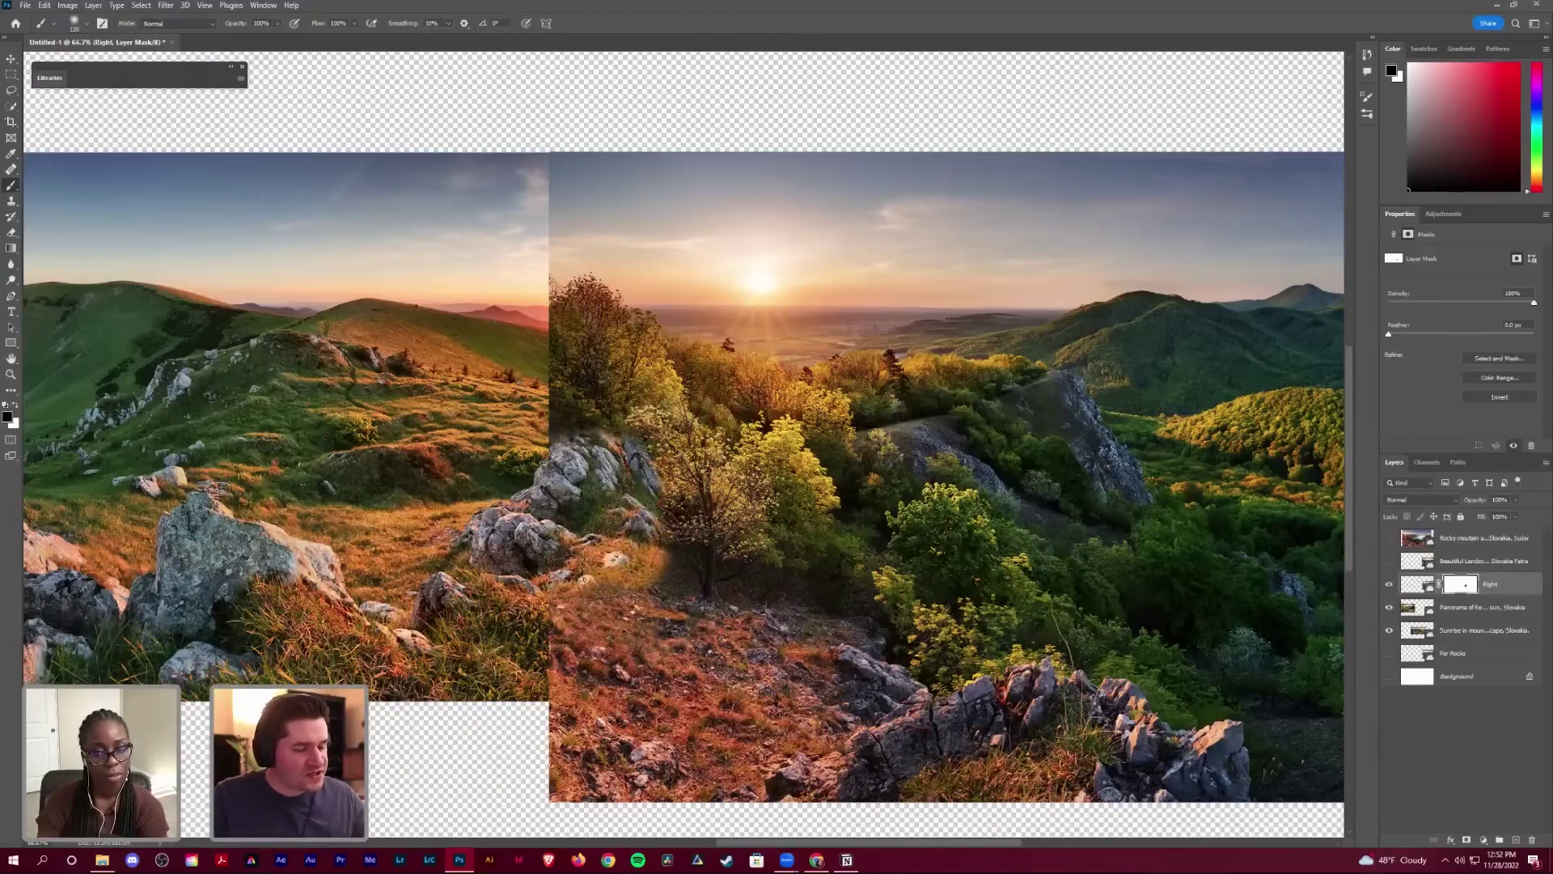
scroll(673, 447, up, 1)
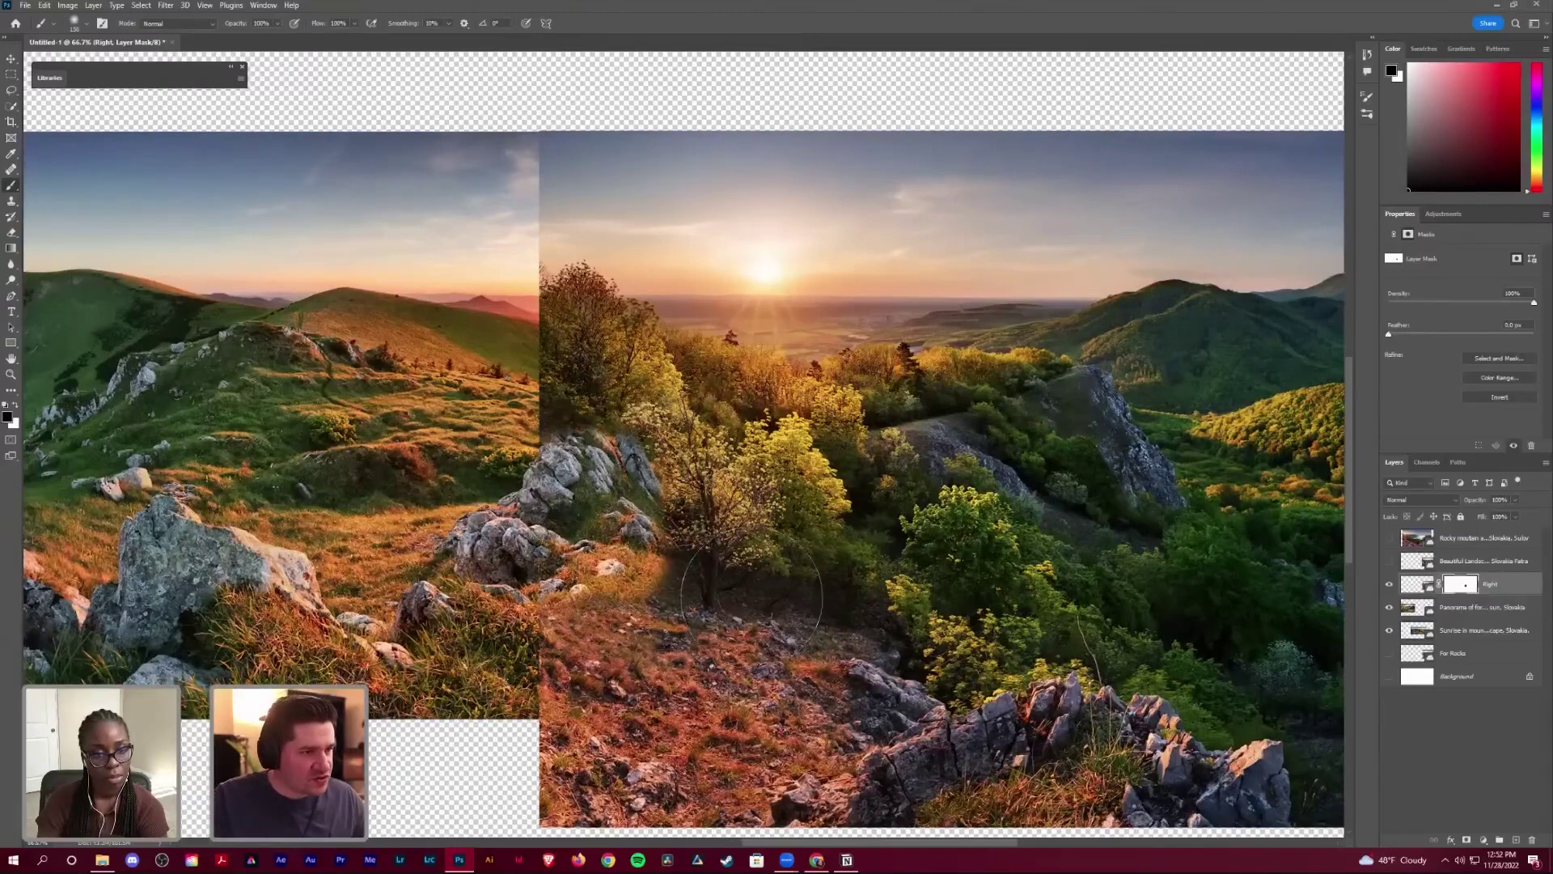
scroll(683, 453, up, 5)
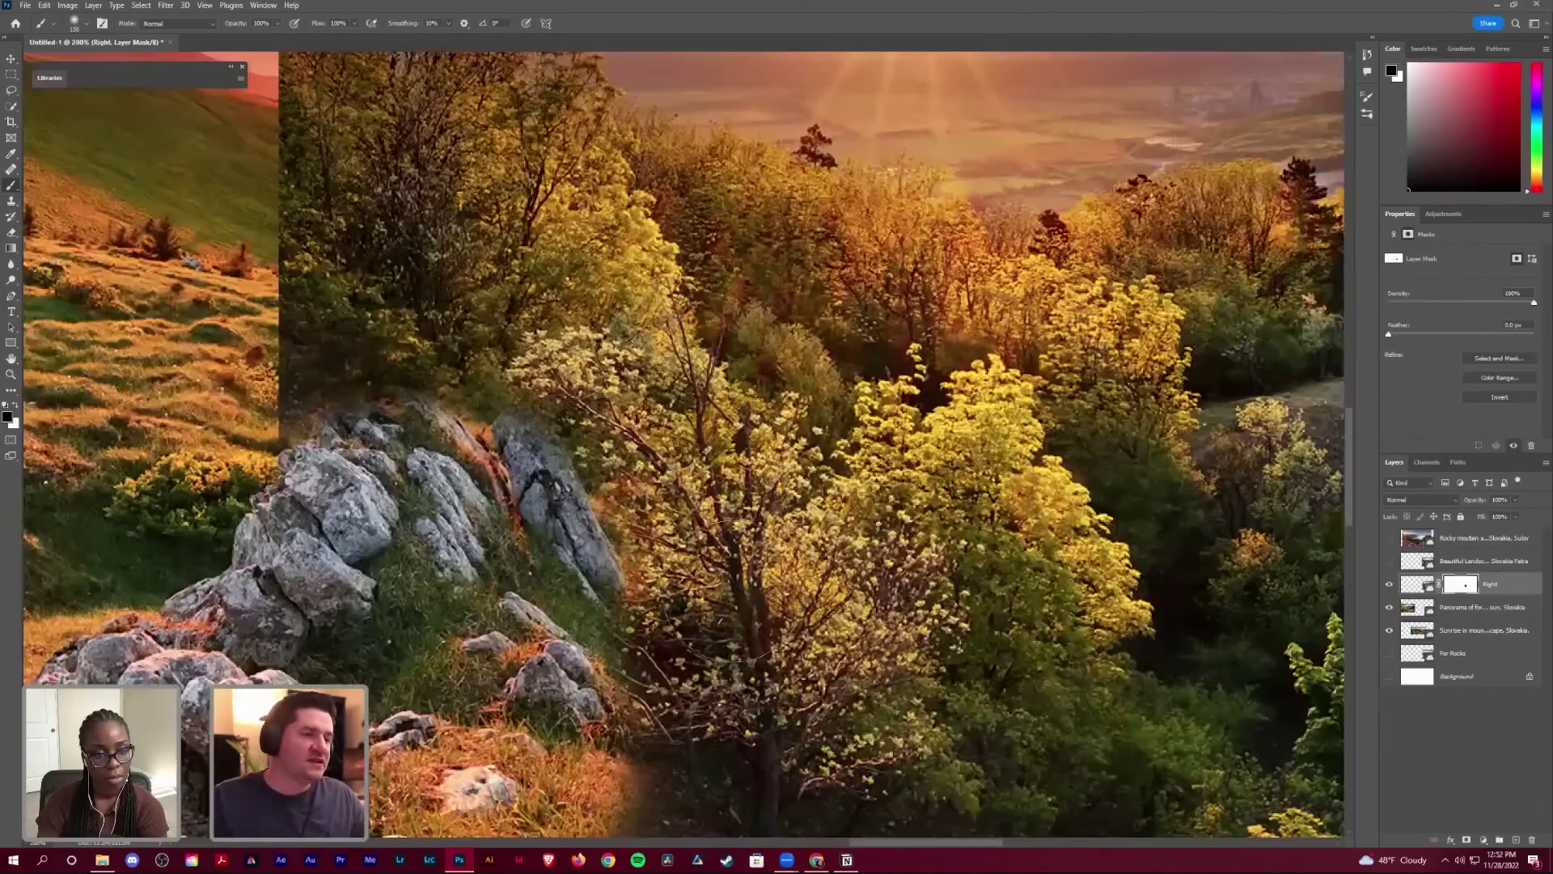
scroll(697, 652, down, 3)
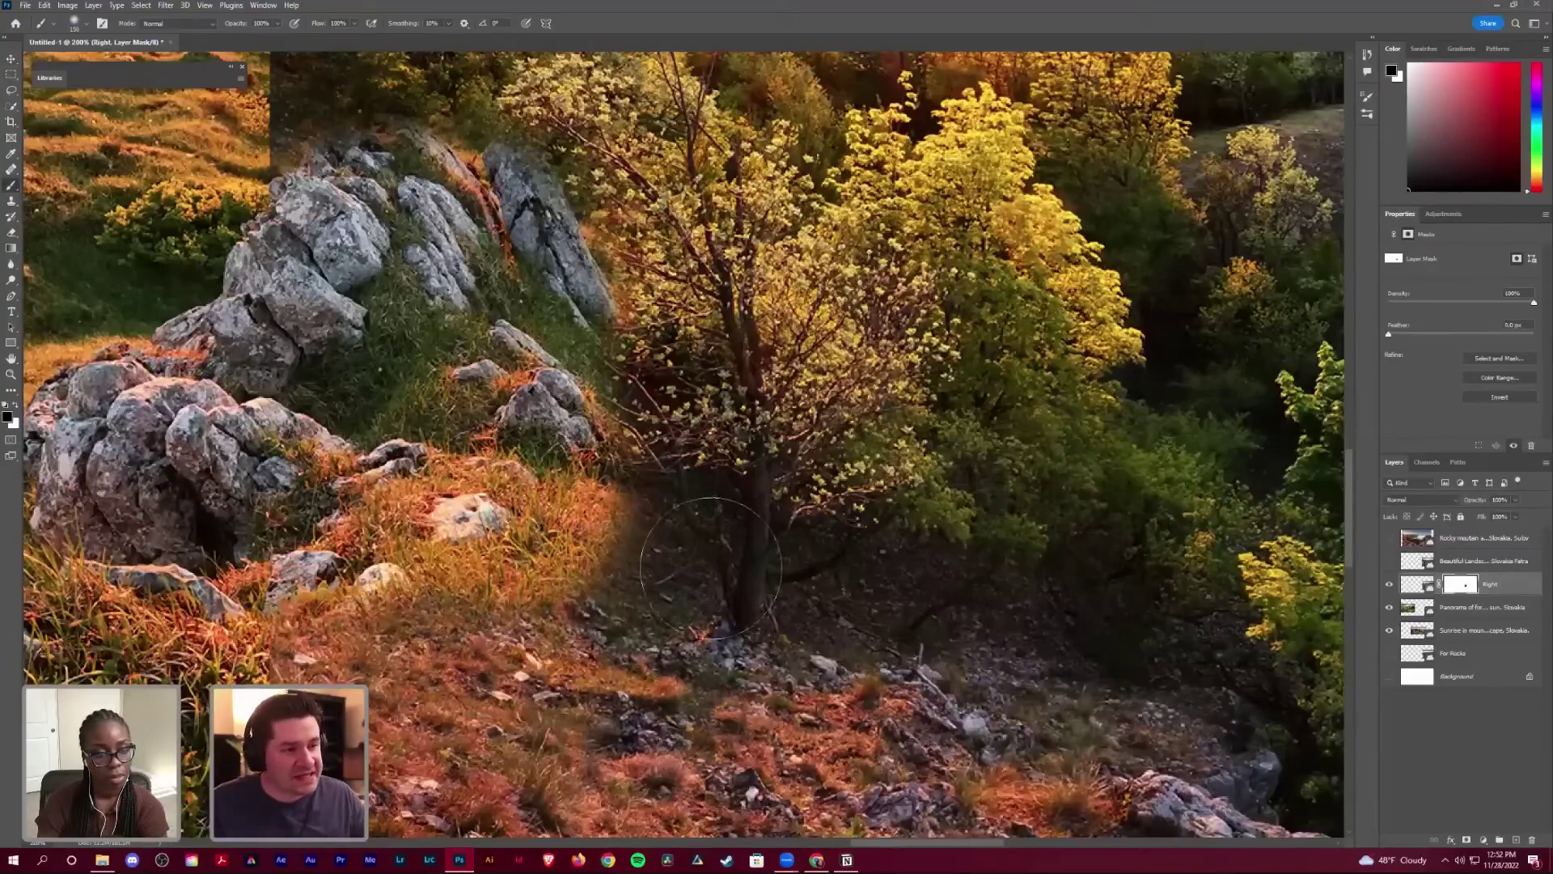
drag(647, 606, 733, 622)
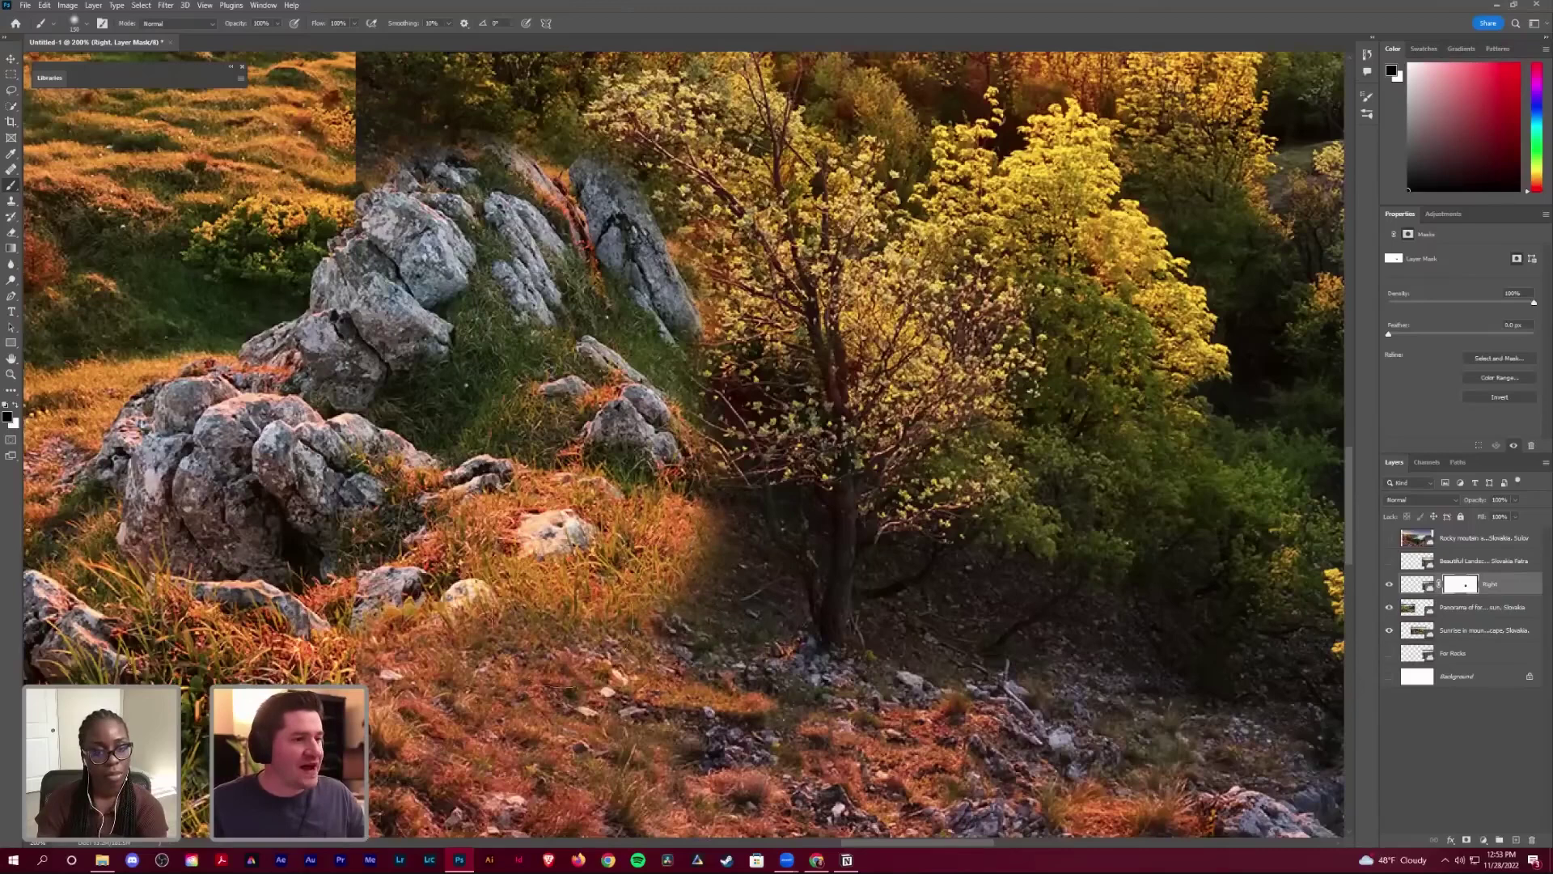
Step: Paint white on the Right layer's mask to bring back the dark slope beside the tree trunk
key(x)
drag(647, 506, 582, 453)
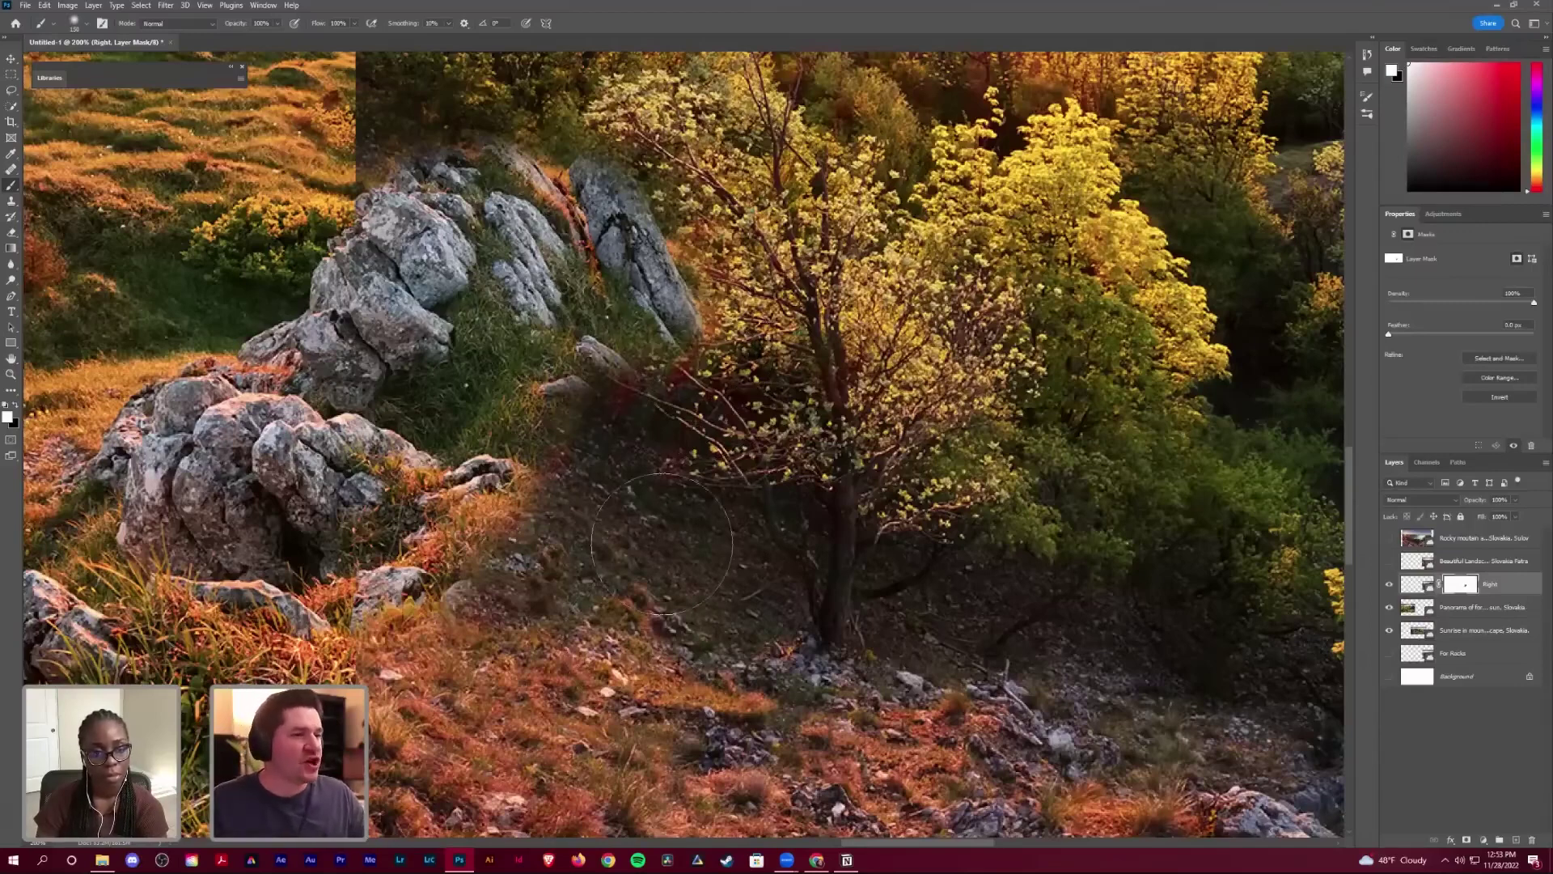
drag(661, 544, 754, 553)
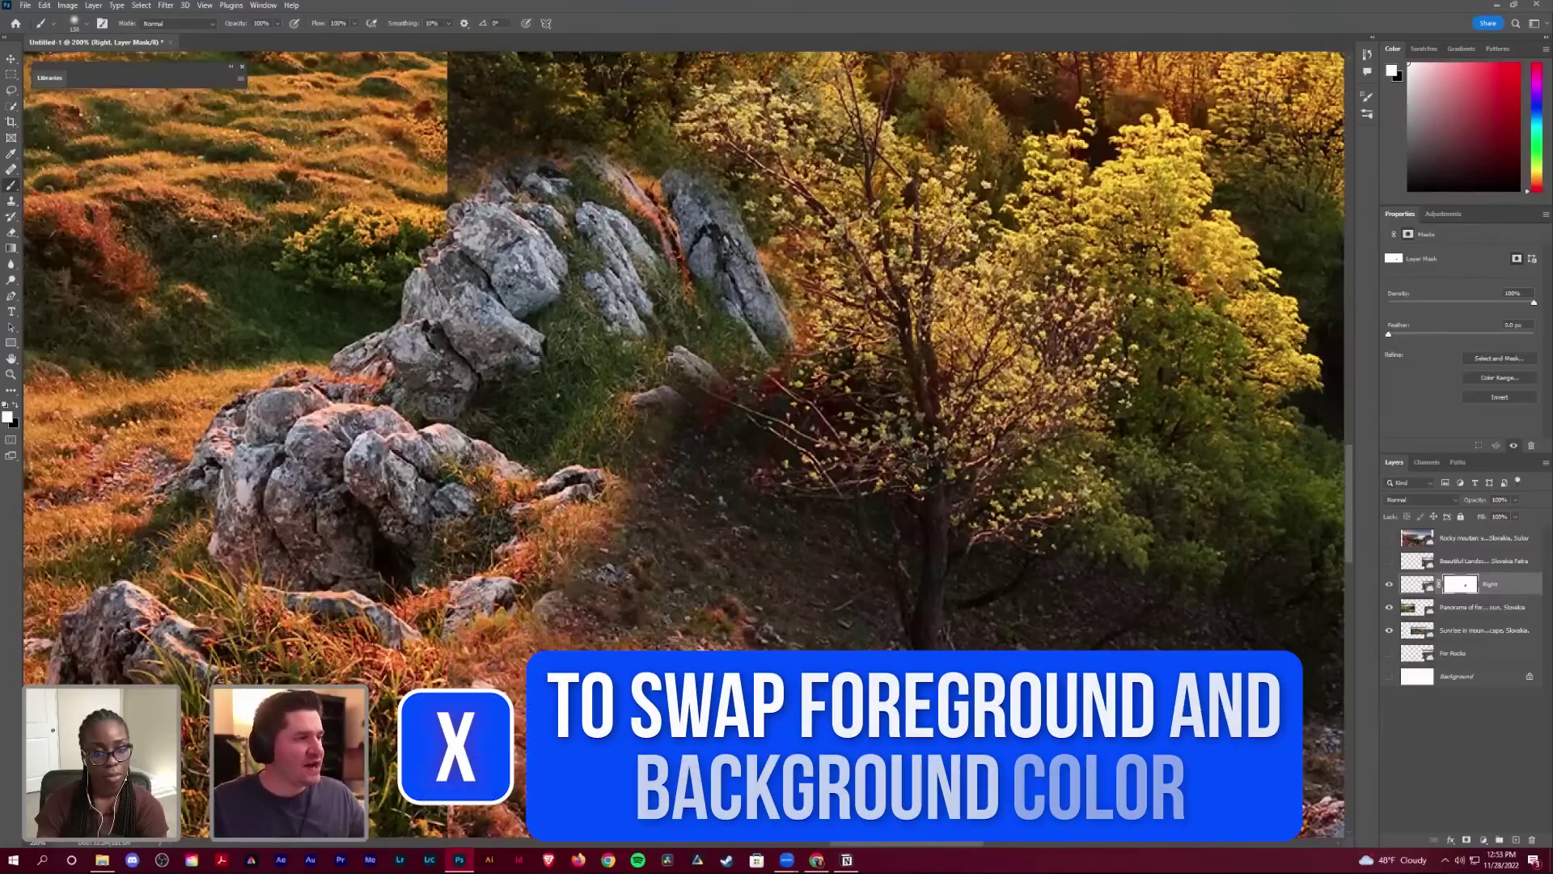
drag(712, 404, 655, 493)
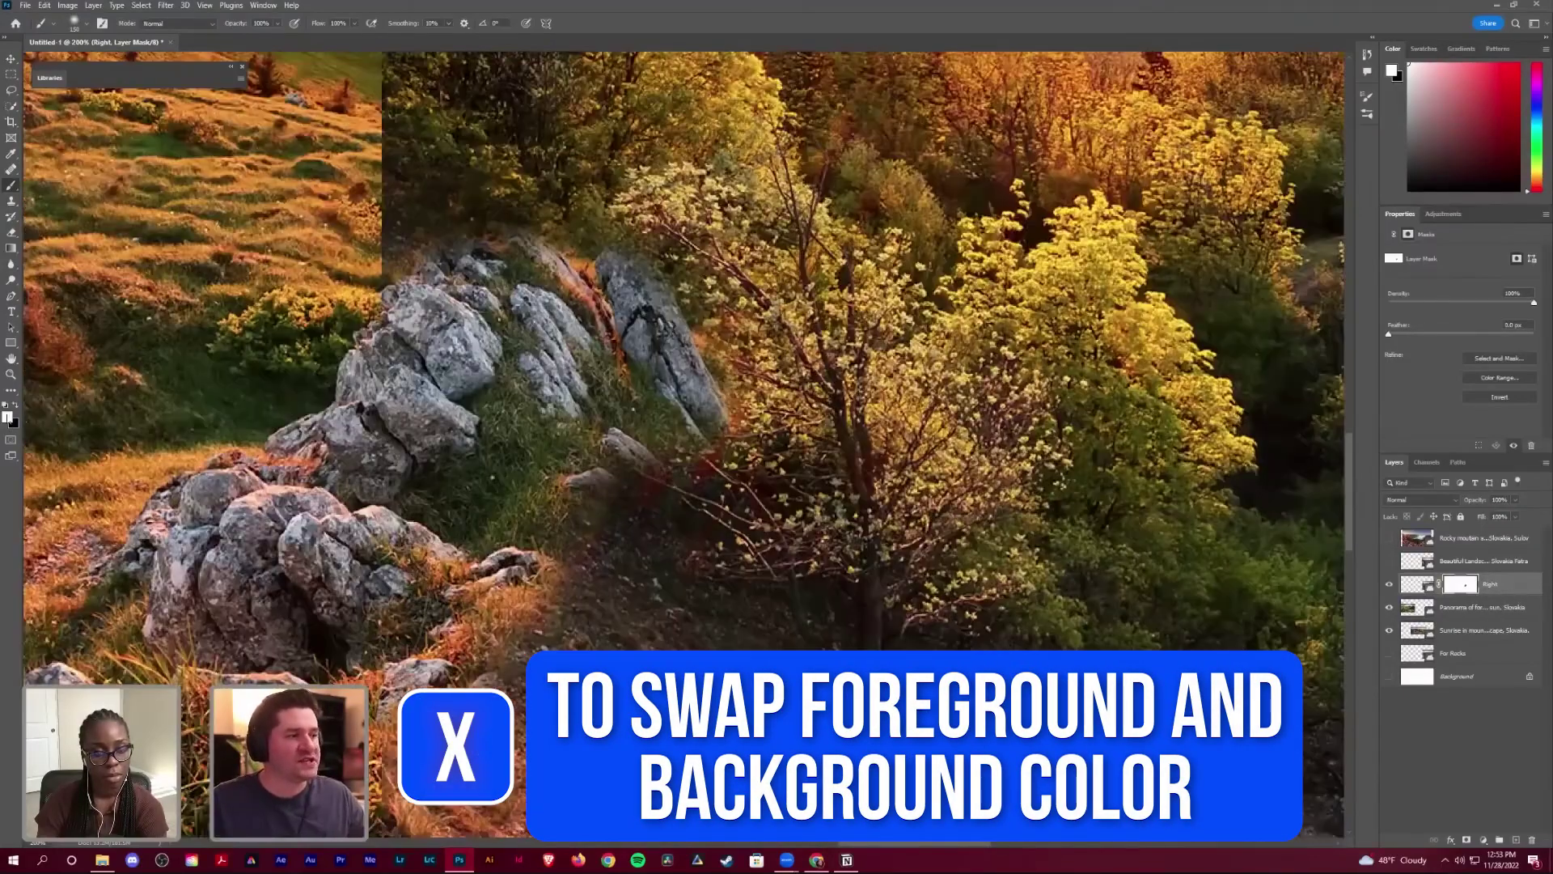
Step: Paint black on the Right layer's mask with a larger brush to uncover the sunset sky and hillside across the seam
key(ctrl+minus)
key(ctrl+minus)
key(x)
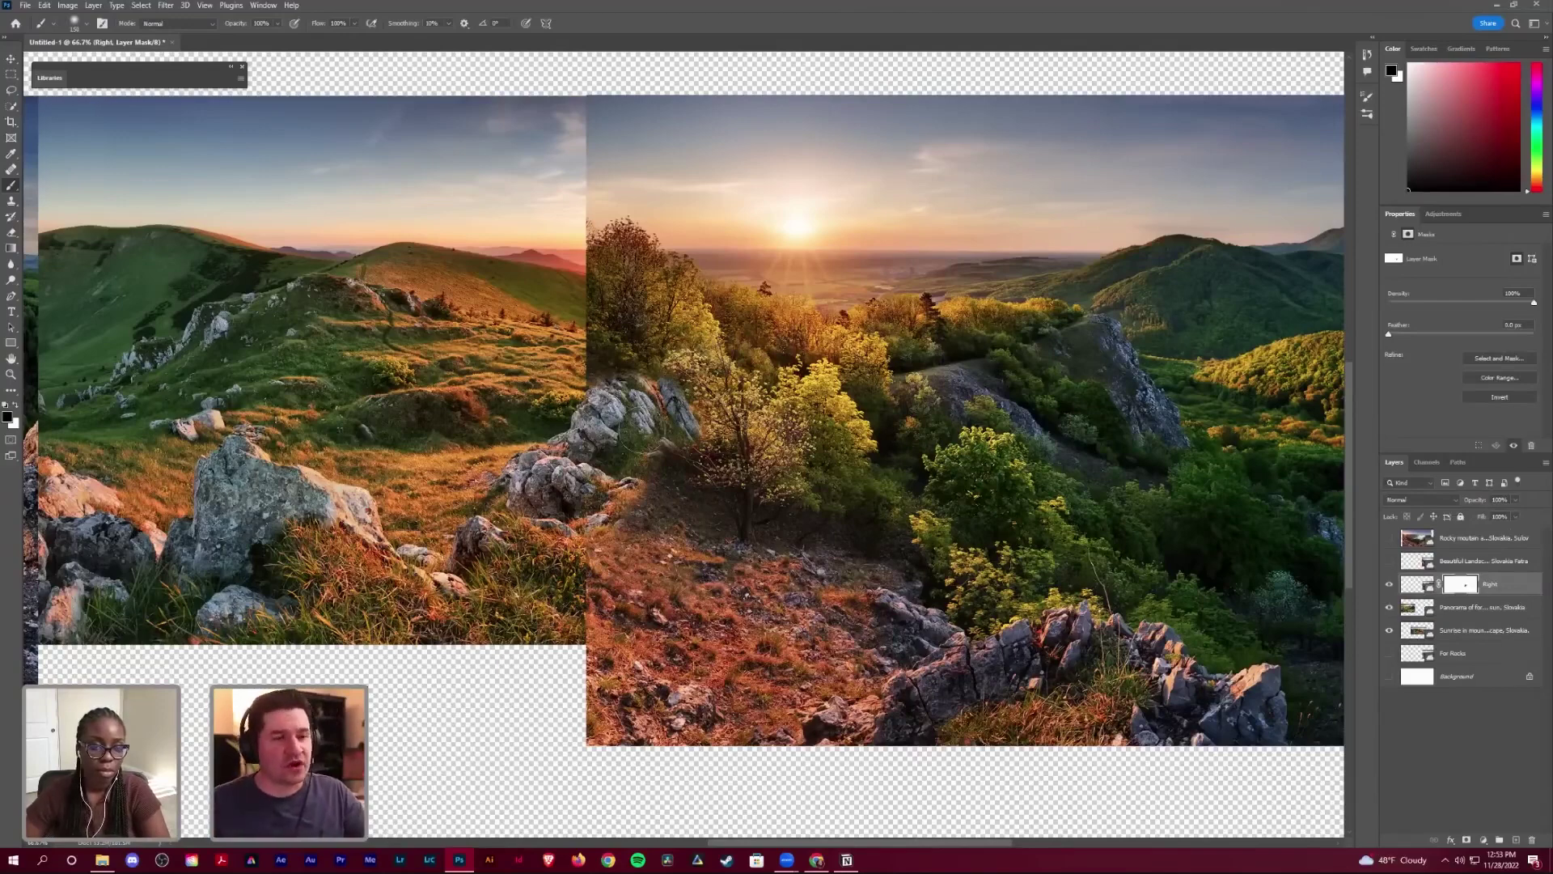
key(z)
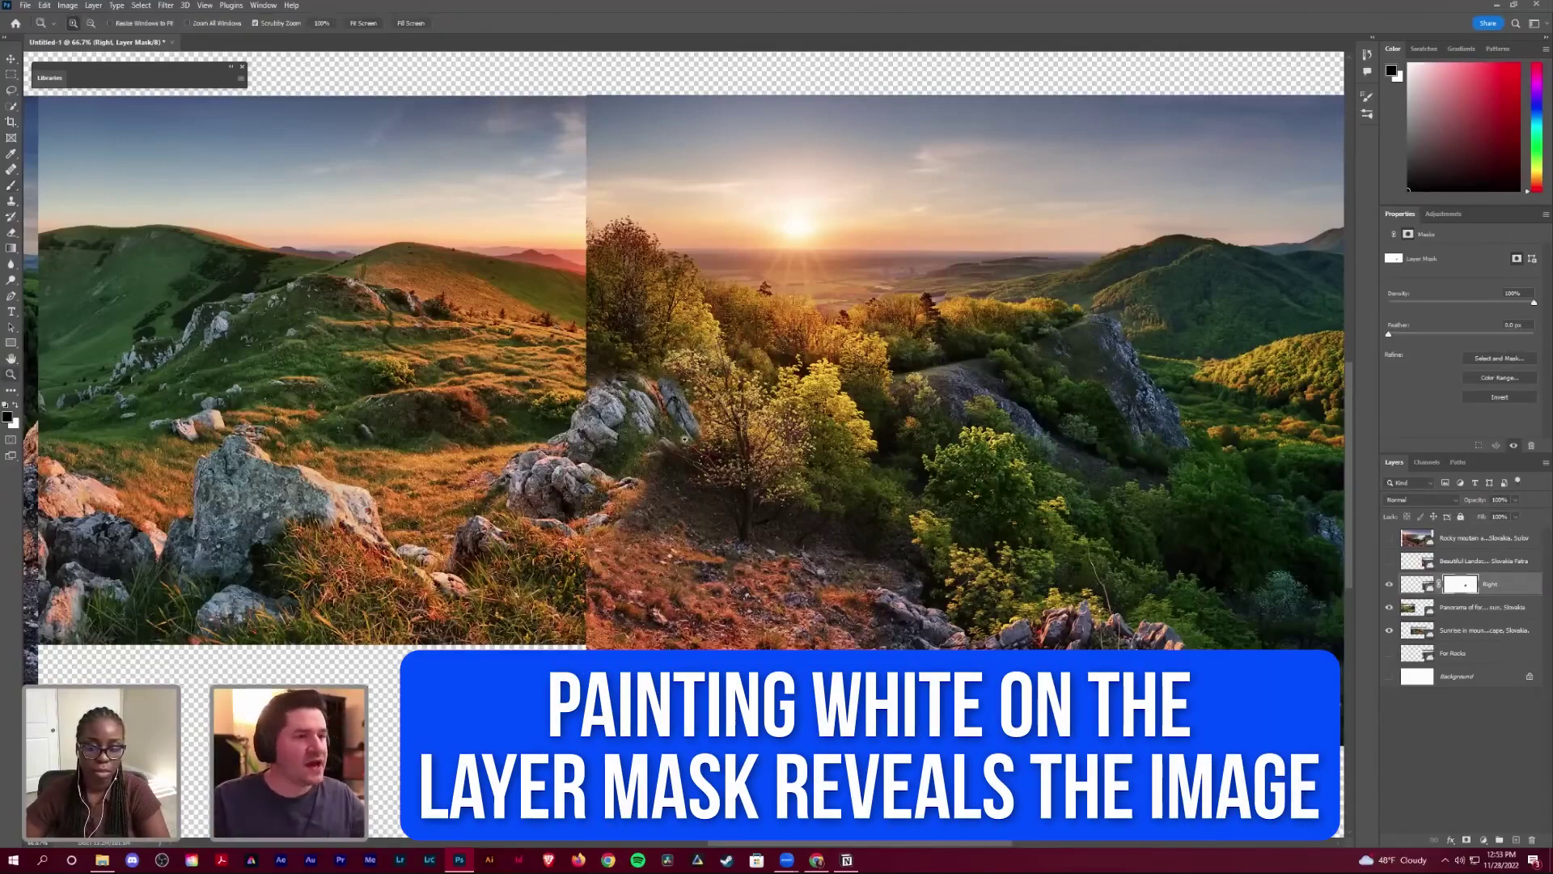
drag(671, 339, 697, 398)
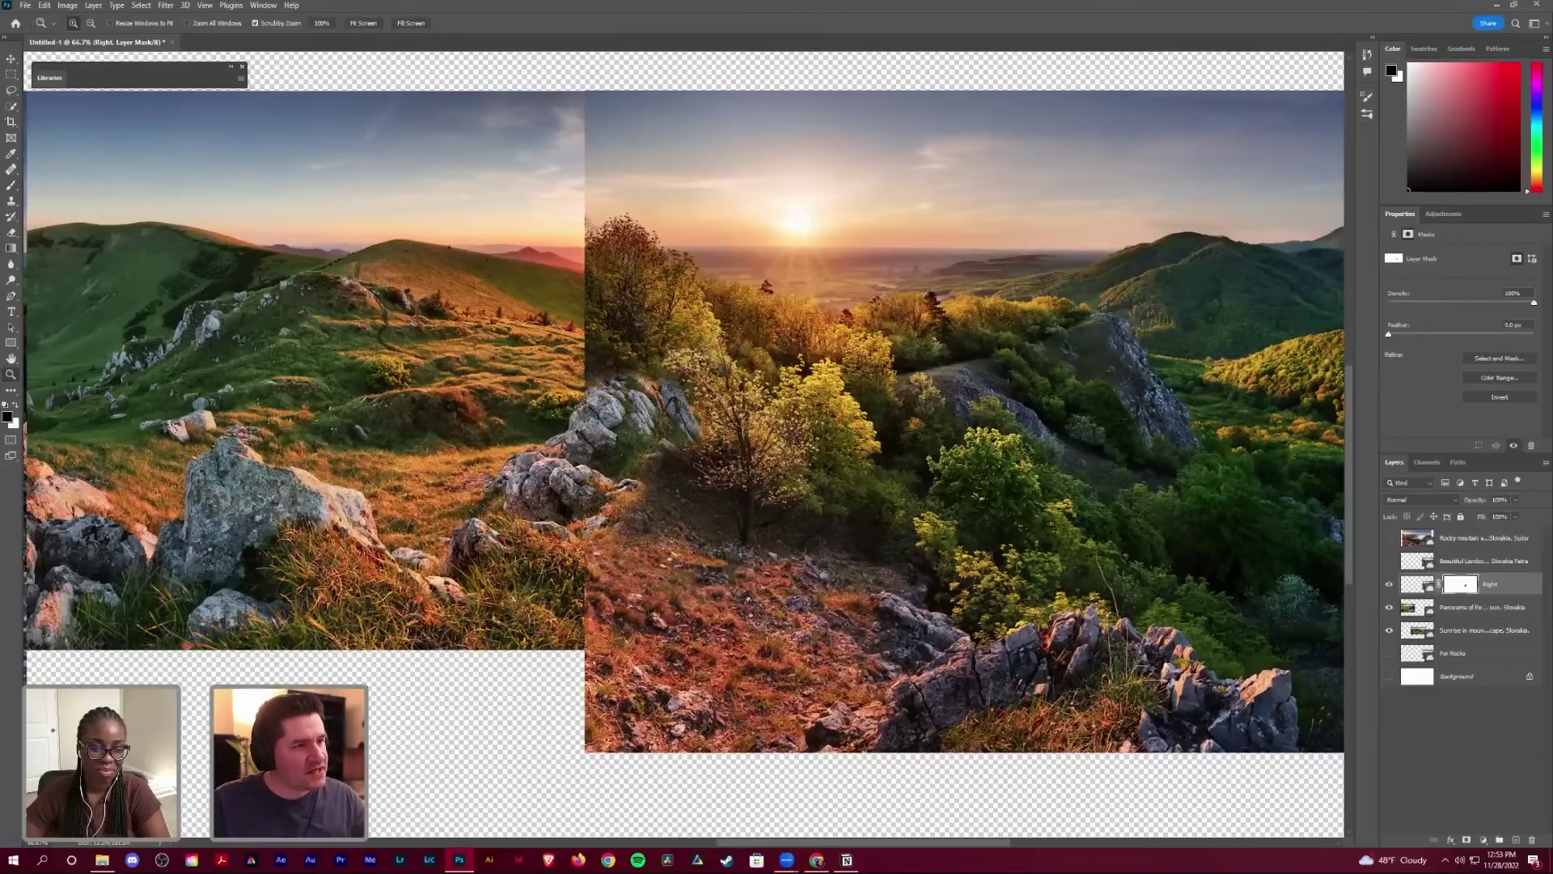
click(663, 494)
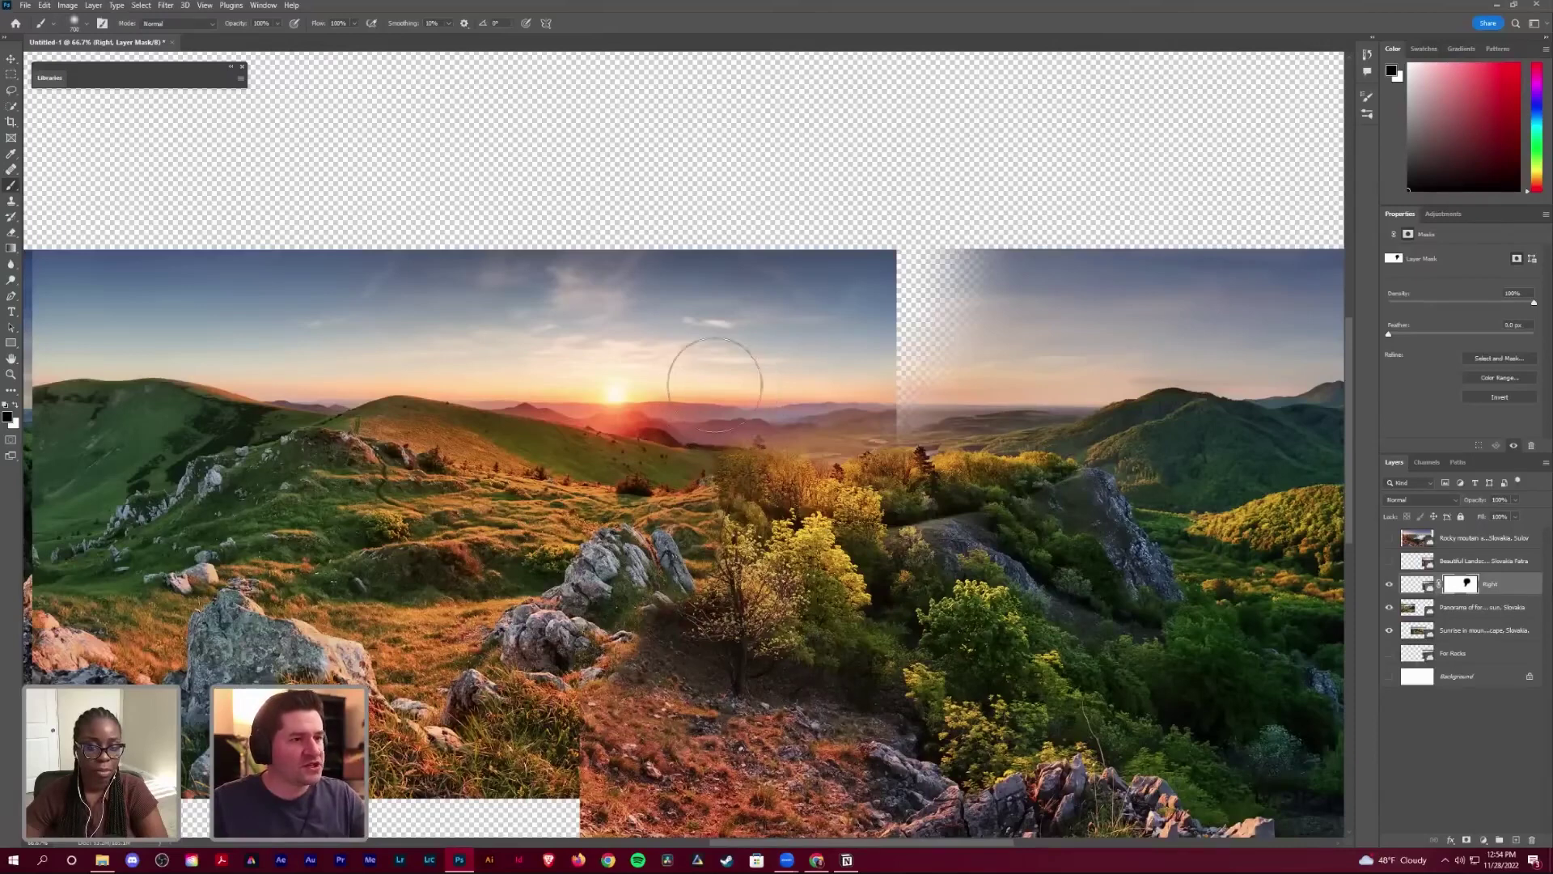
Step: Paint white on the Right layer's mask to bring back the hazy valley along the horizon behind the yellow trees
key(bracketright)
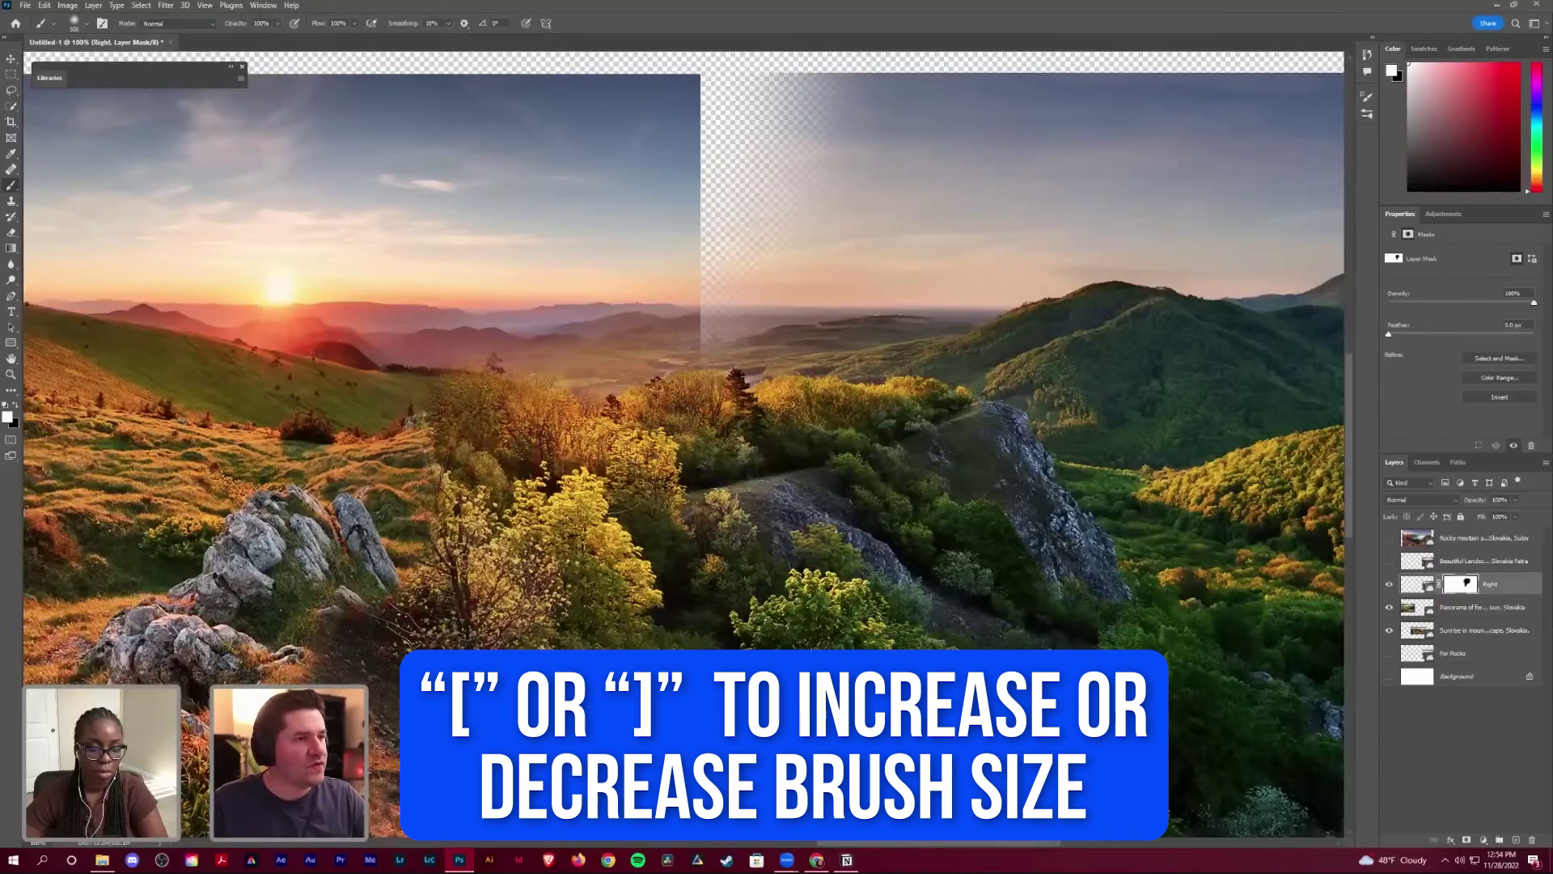
drag(615, 360, 719, 348)
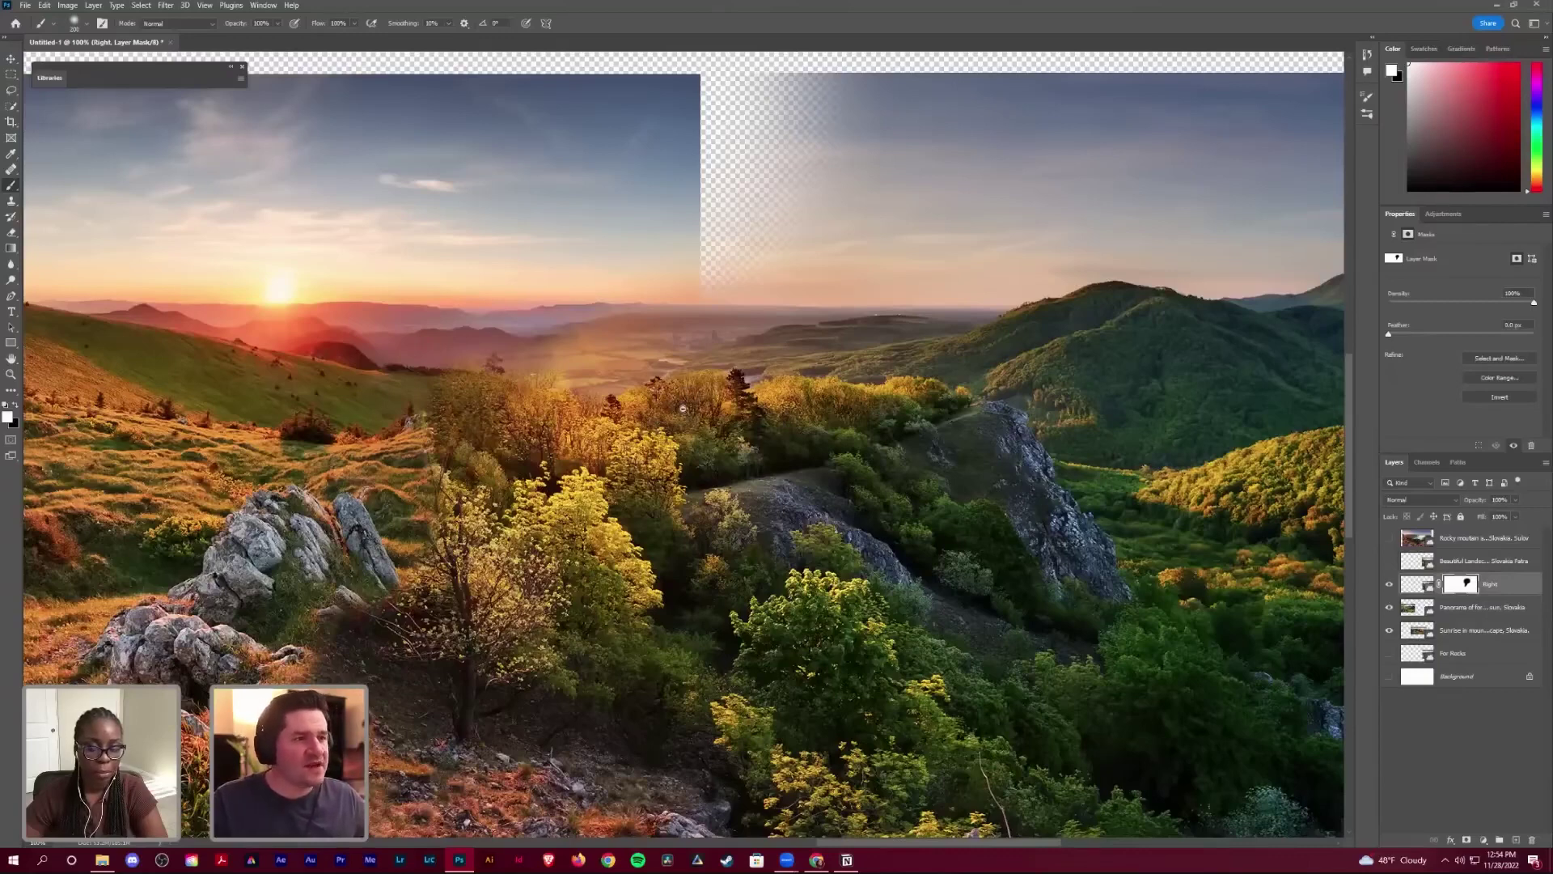
key(z)
drag(713, 339, 800, 339)
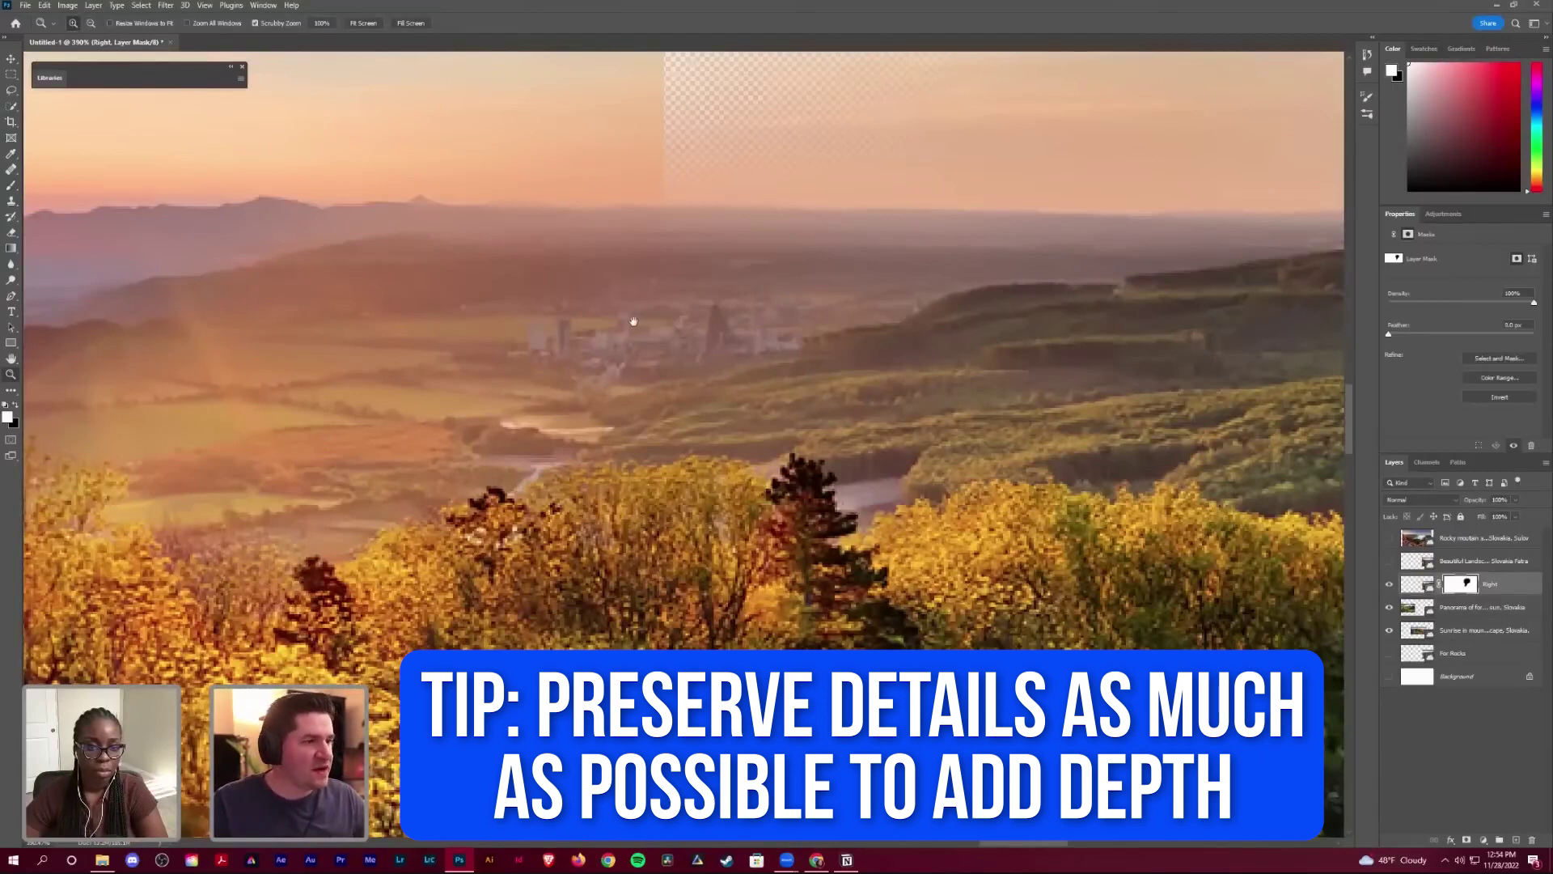
key(ctrl+0)
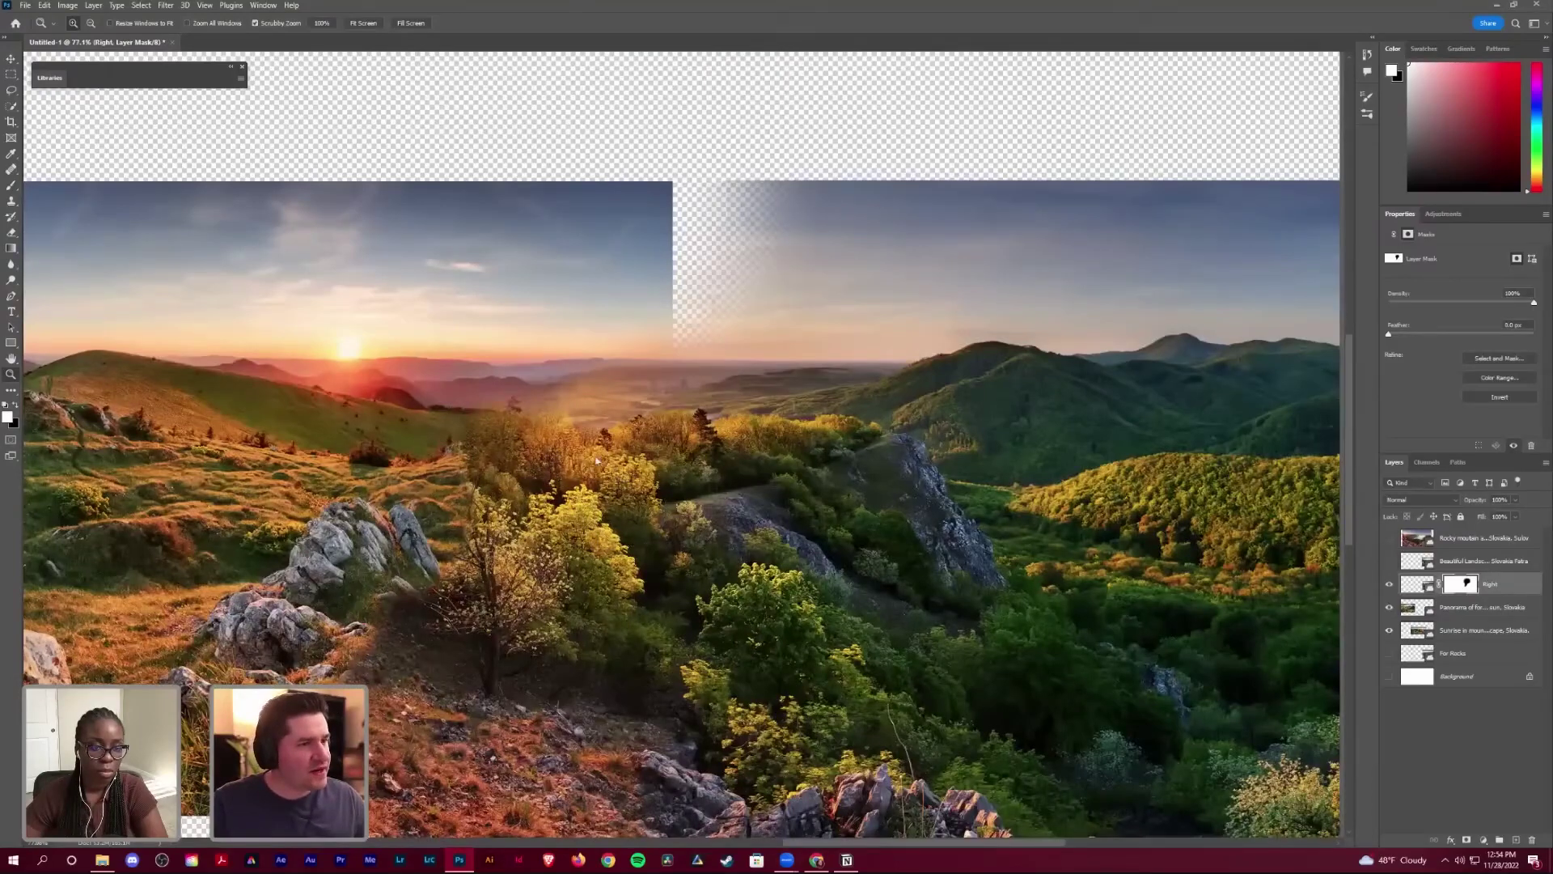
Step: Paint black on the Right layer's mask to extend the foreground grass over the lower seam, and white to restore the slope below the bare tree
key(b)
key(x)
drag(365, 596, 479, 387)
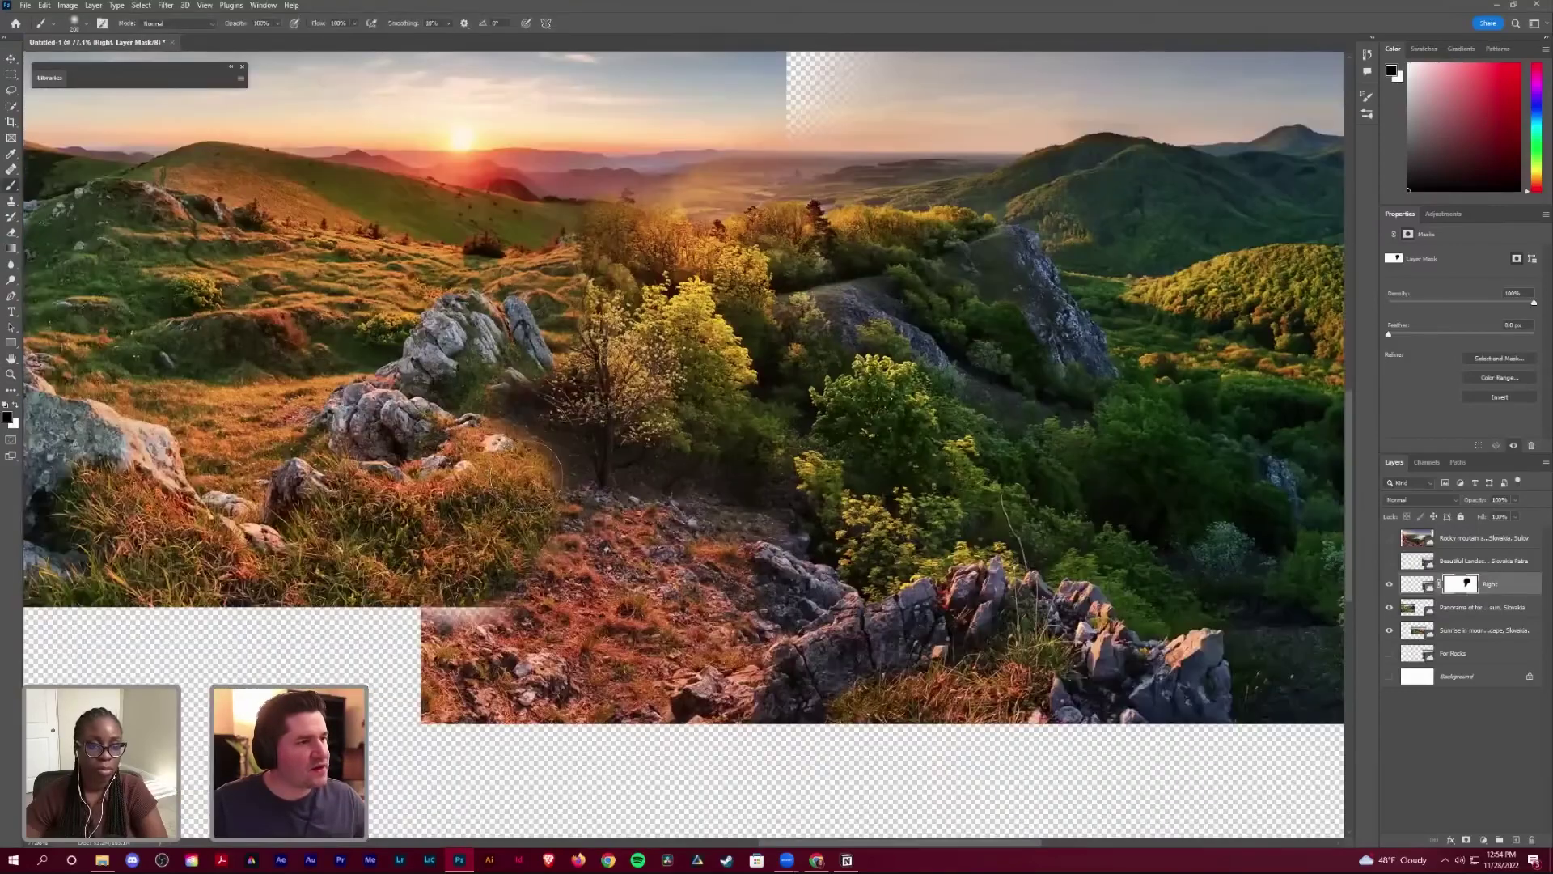
key(x)
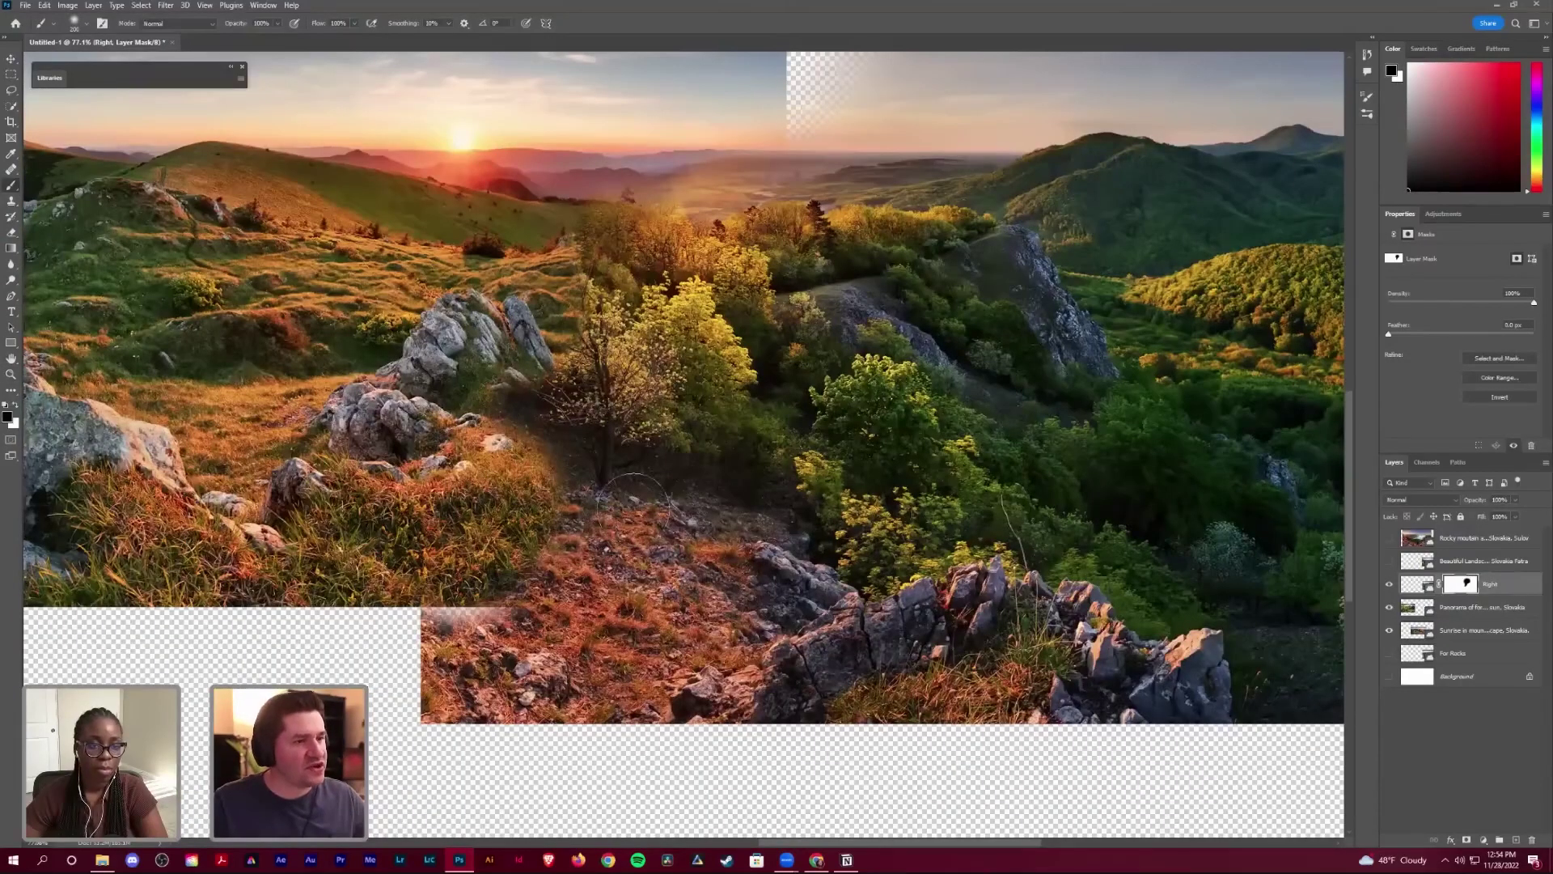
drag(509, 477, 608, 492)
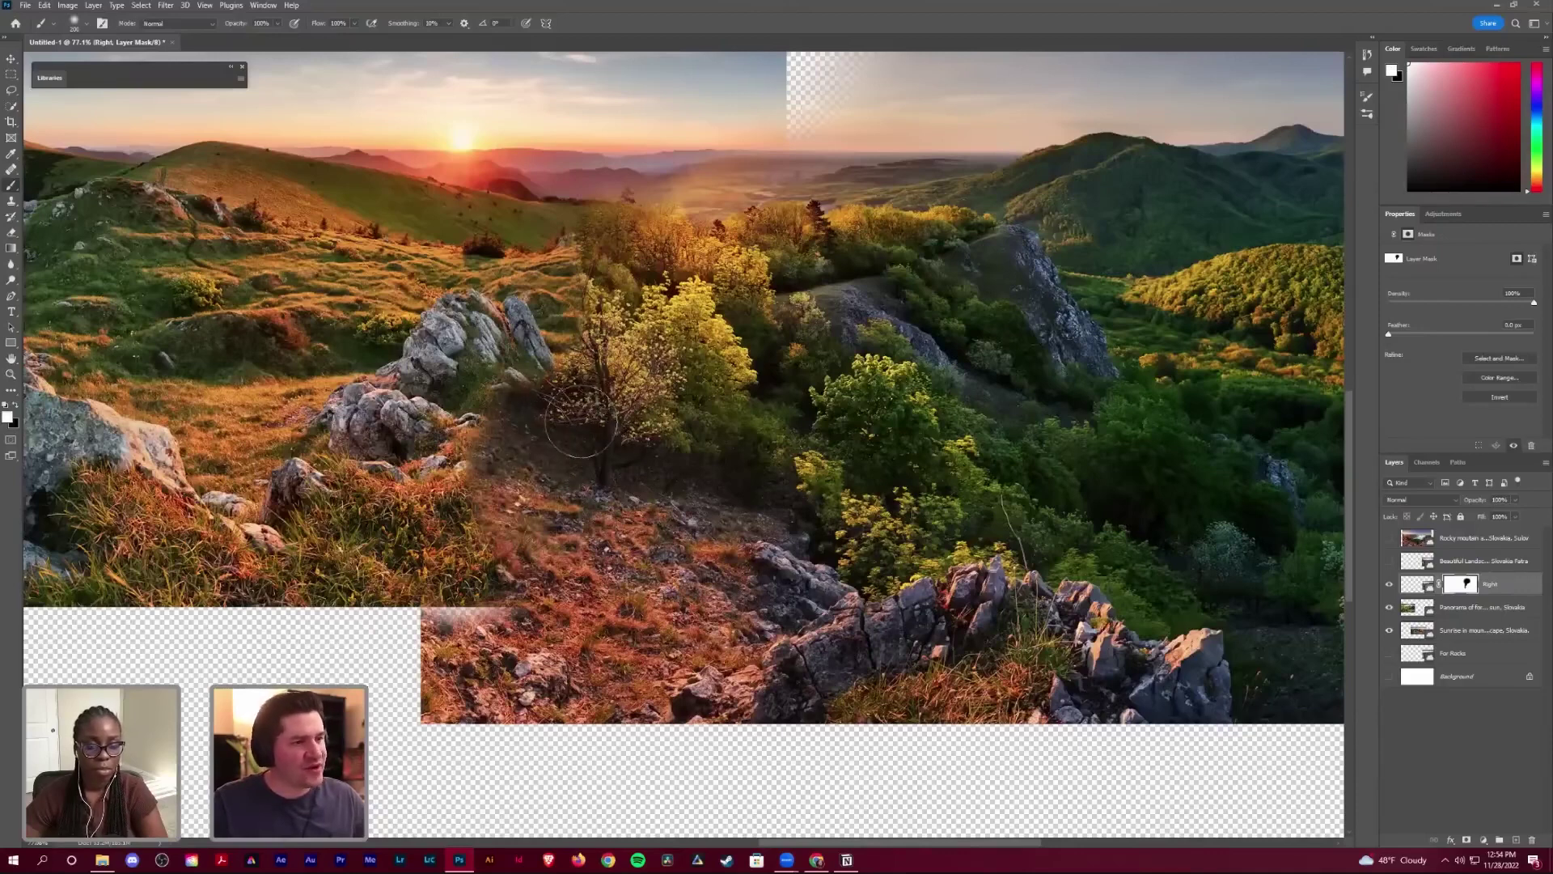
Step: Uncover the grassy hill behind the bare tree's crown on the Right layer's mask, and try restoring its branches with a smaller full-opacity white brush
scroll(592, 421, up, 3)
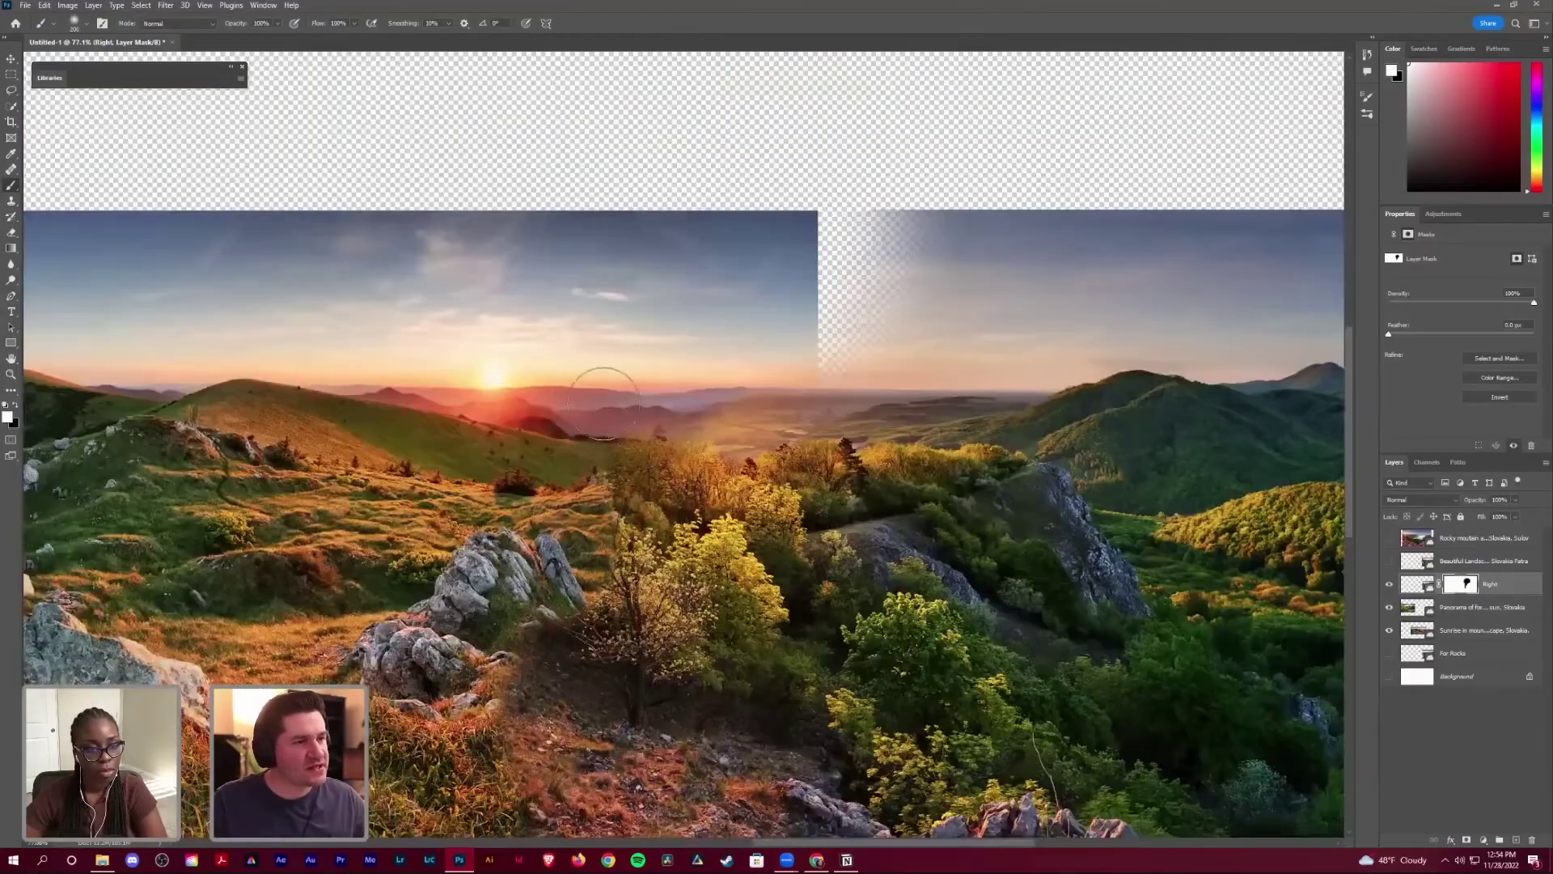
key(ctrl+plus)
key(ctrl+plus)
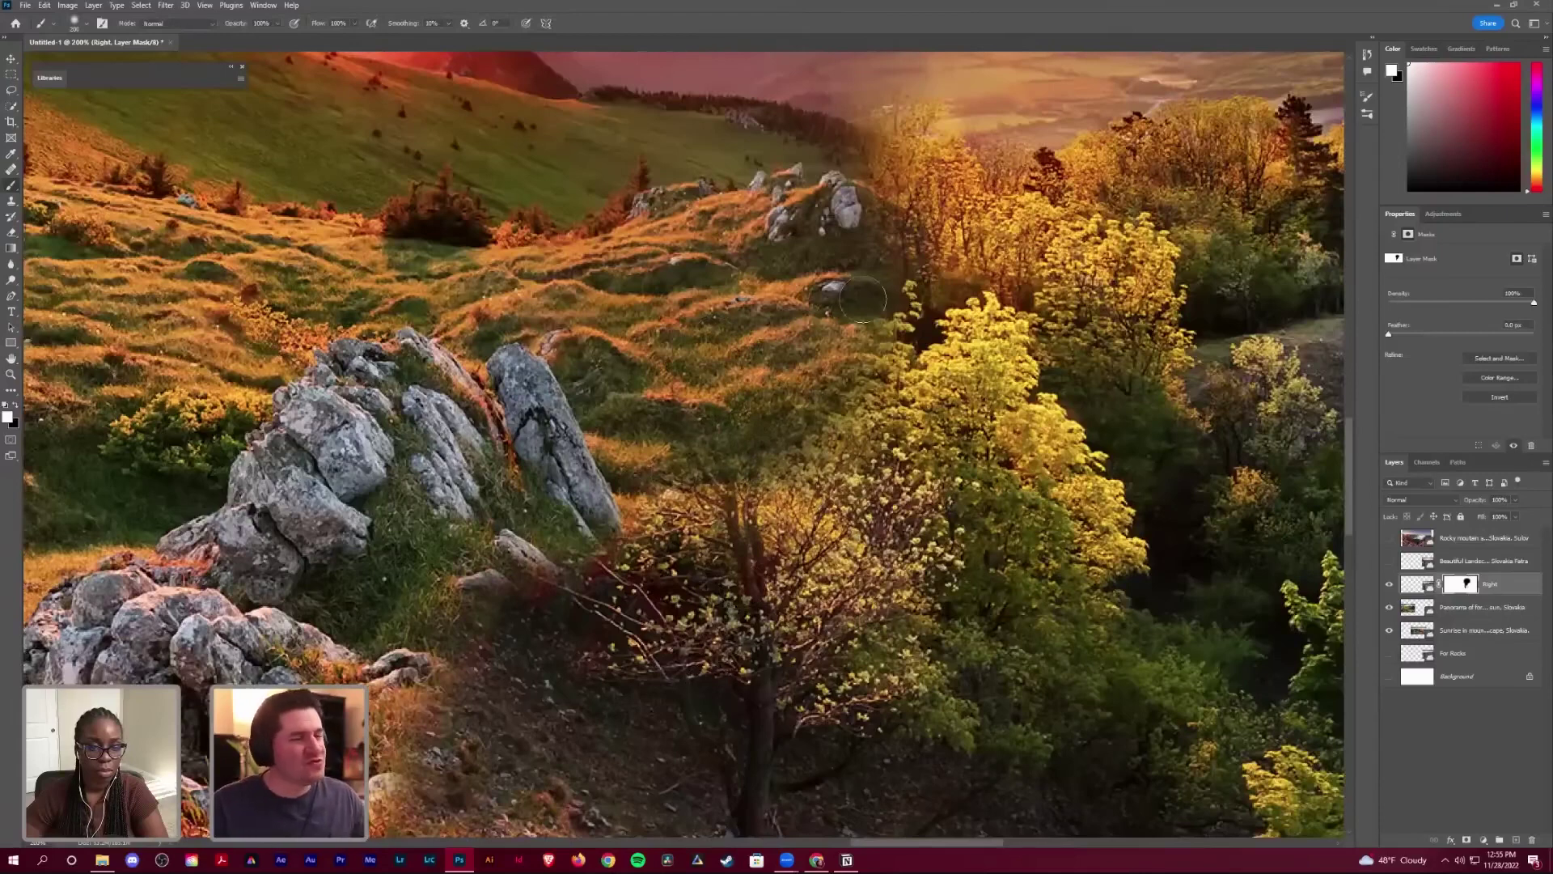
key(ctrl+z)
key(bracketleft)
key(bracketleft)
key(bracketleft)
key(bracketleft)
key(bracketleft)
key(bracketleft)
key(bracketleft)
key(bracketleft)
key(bracketleft)
key(bracketleft)
key(bracketleft)
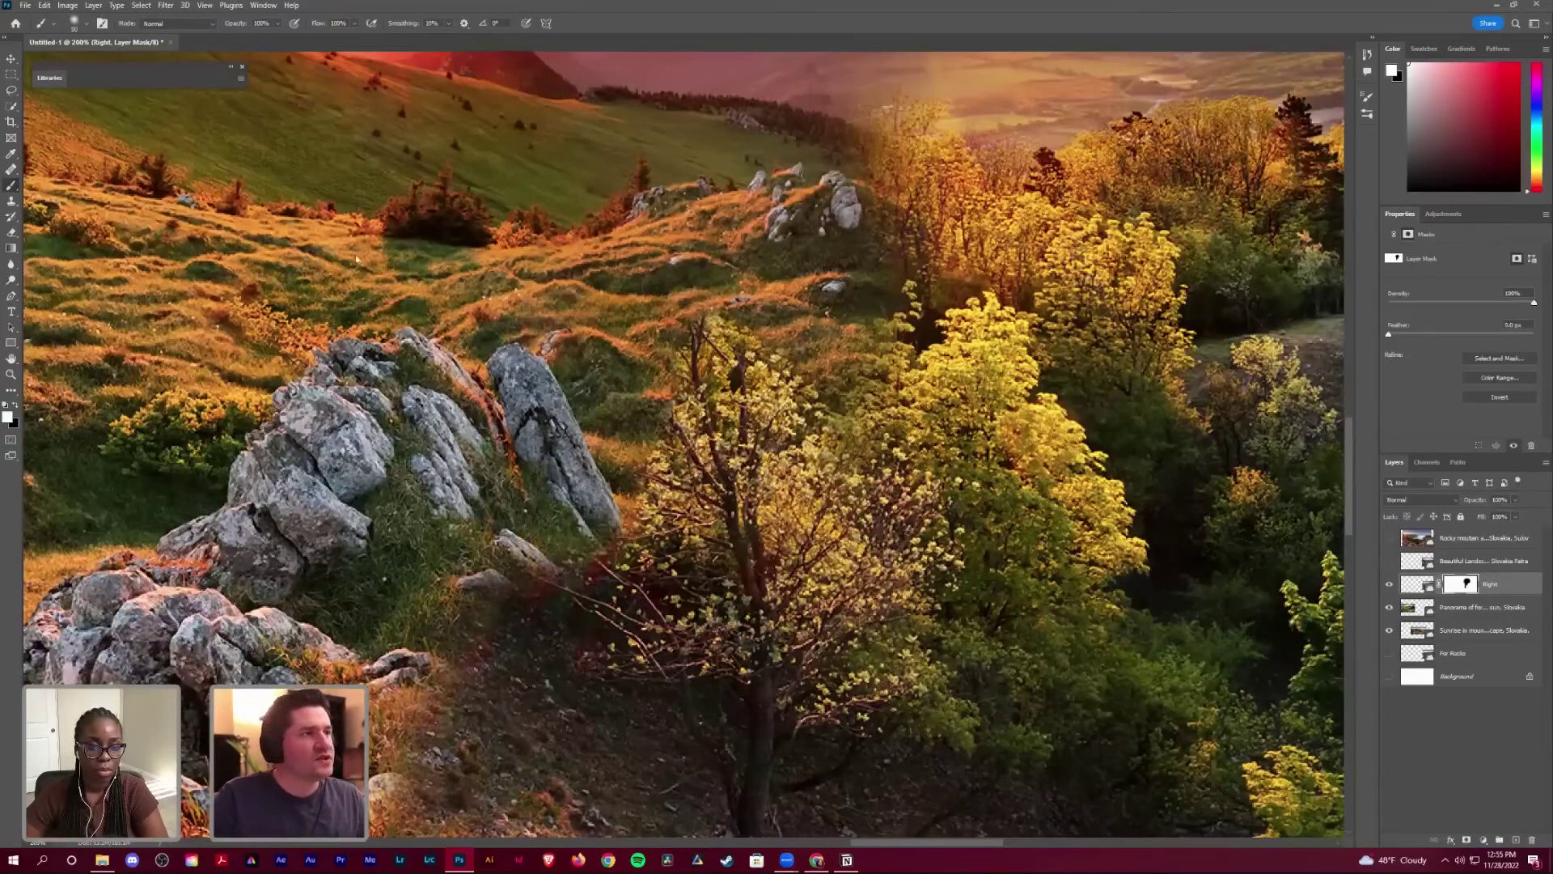
key(ctrl+z)
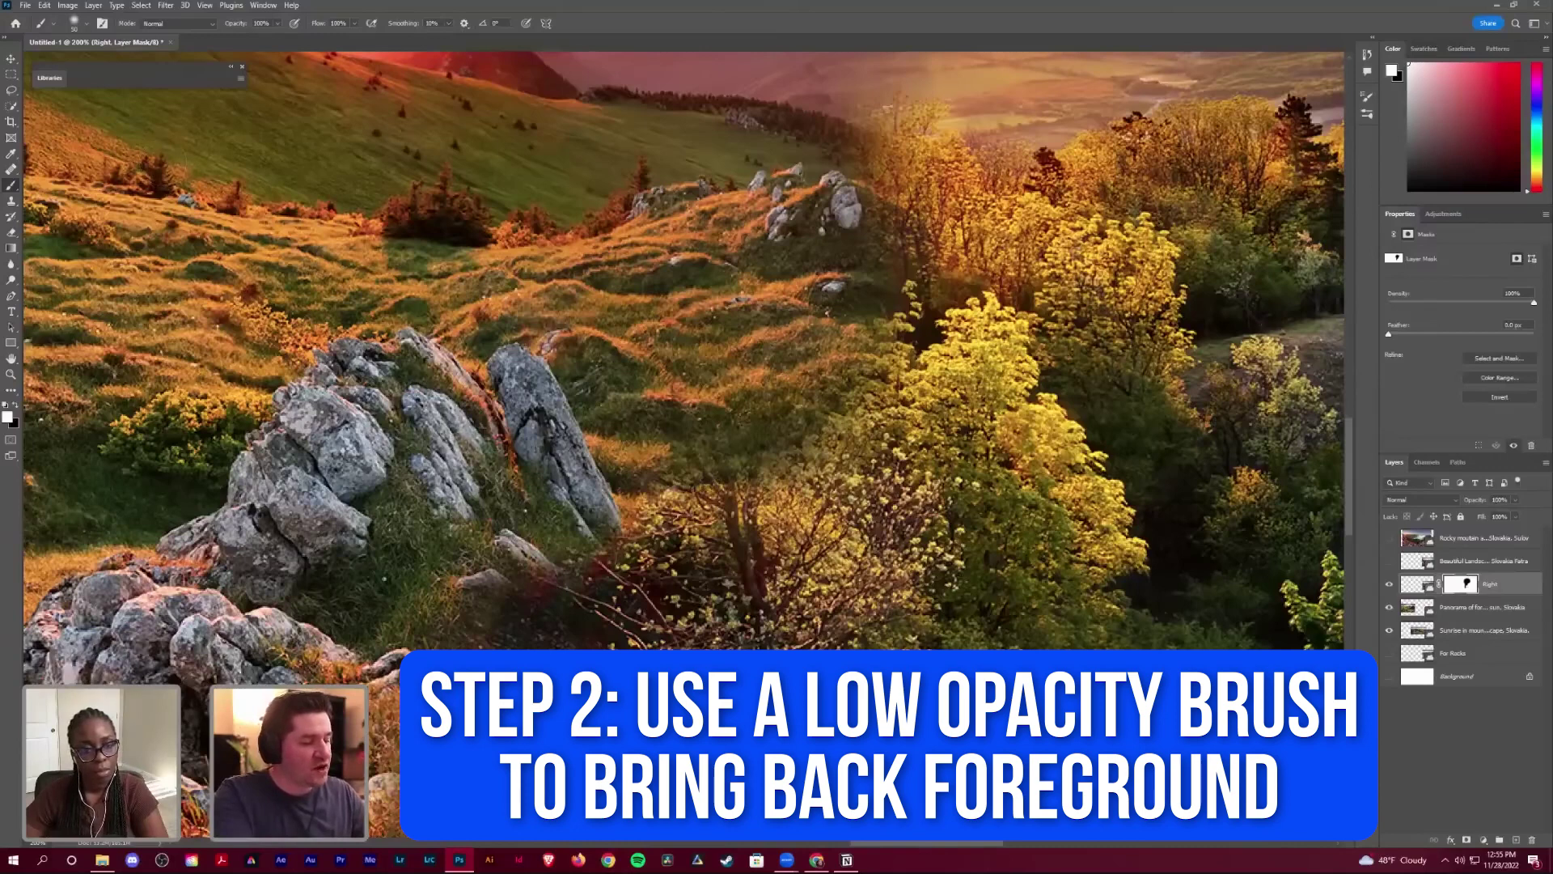
Step: Set the brush opacity to 30% and paint white on the Right layer's mask to gradually bring back the bare tree's crown
text(10)
key(Return)
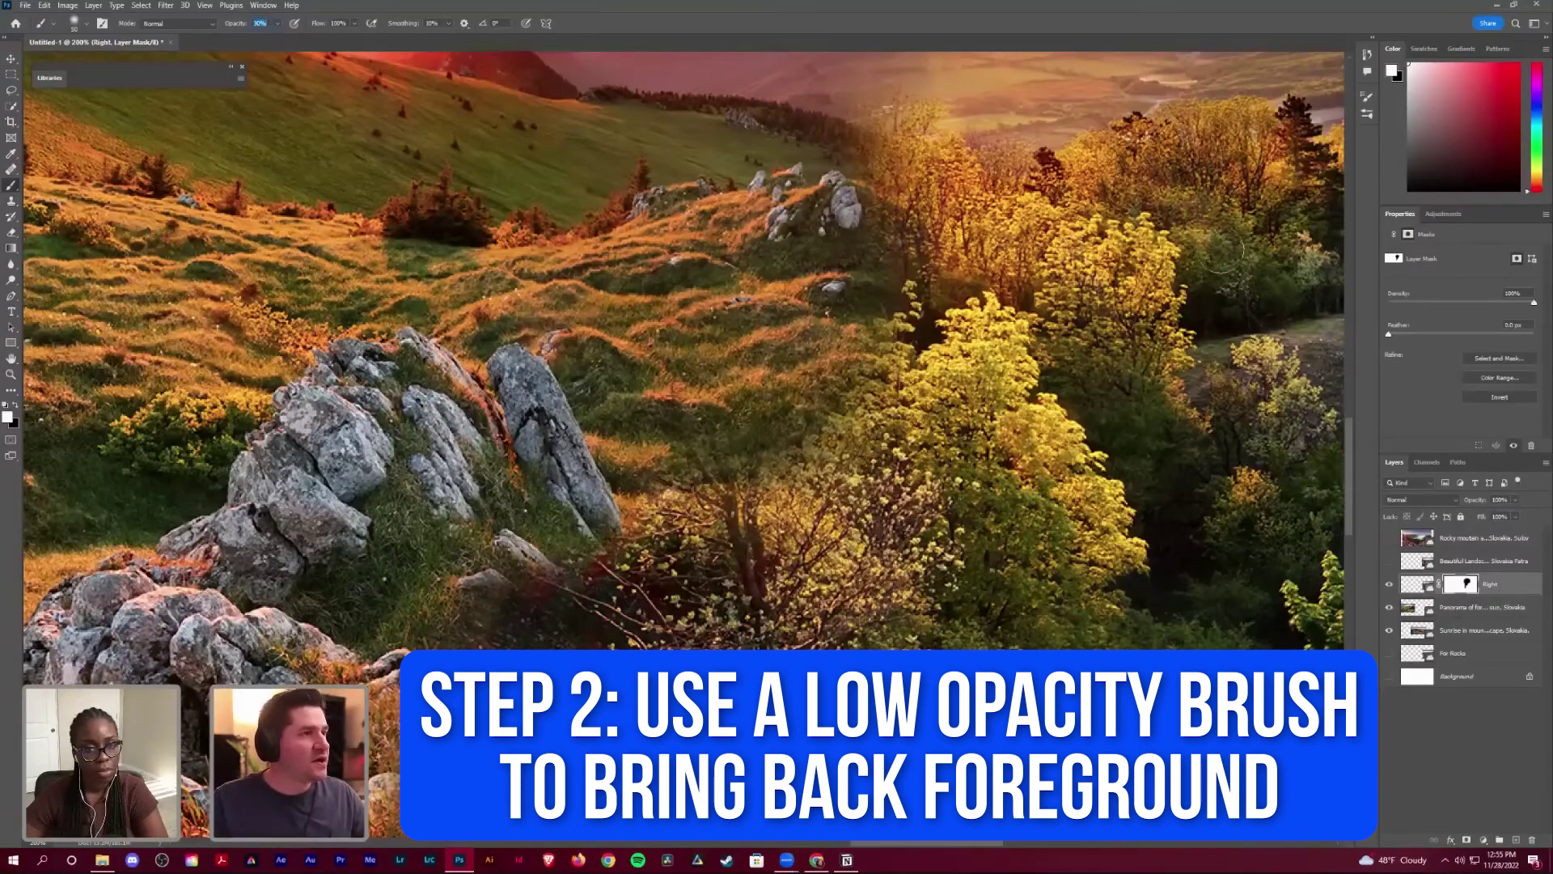
key(Tab)
mouse_move(745, 450)
mouse_down()
mouse_move(719, 422)
mouse_move(712, 483)
mouse_move(667, 405)
mouse_move(651, 450)
mouse_up()
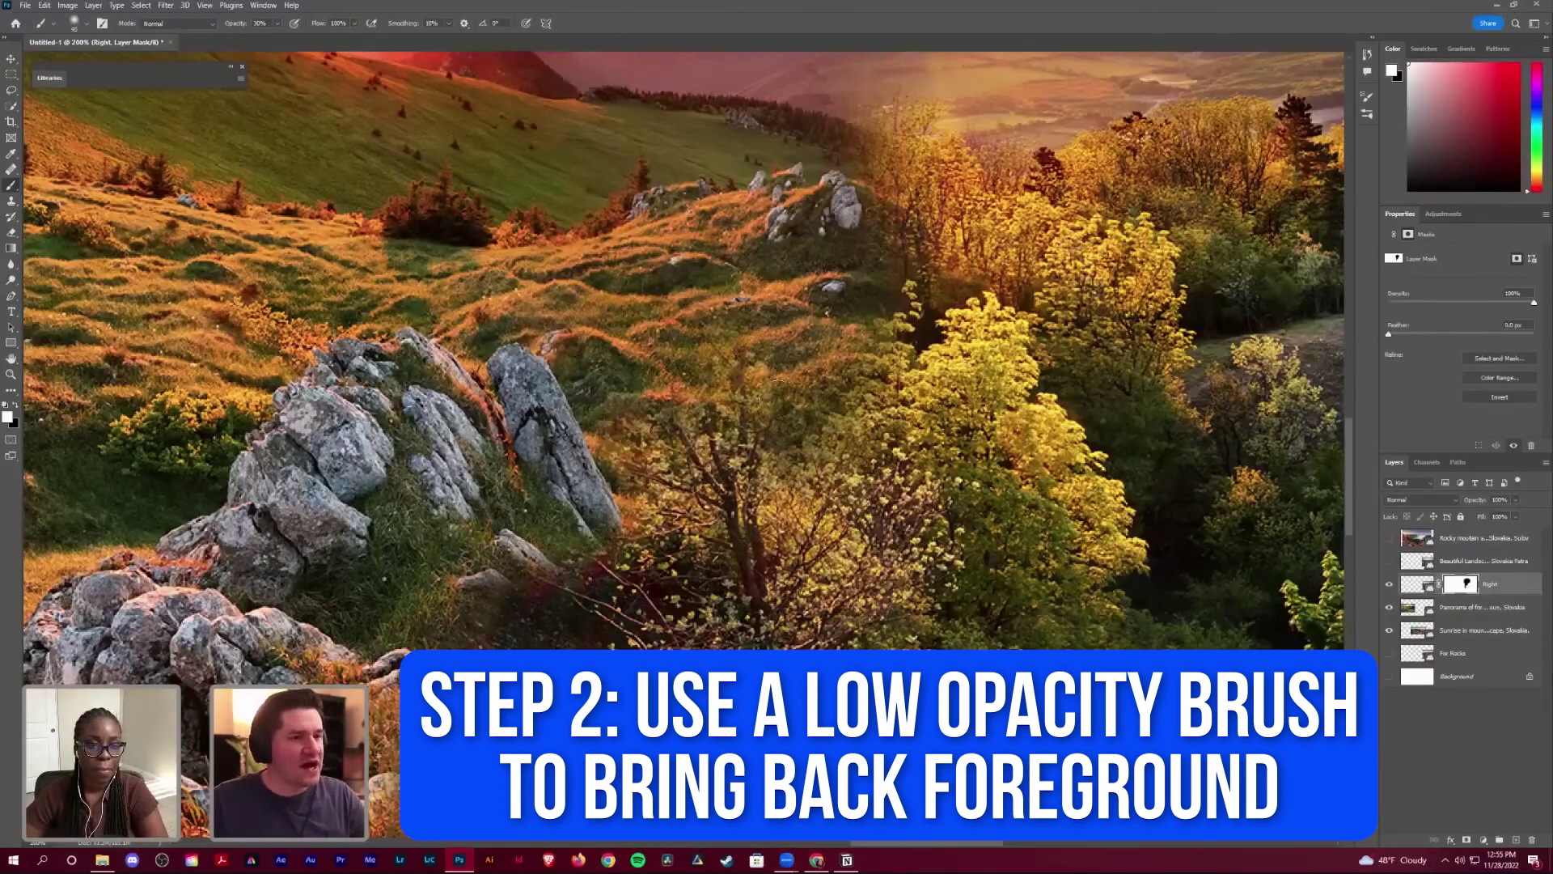
mouse_move(780, 374)
mouse_down()
mouse_move(781, 422)
mouse_move(815, 412)
mouse_move(815, 453)
mouse_up()
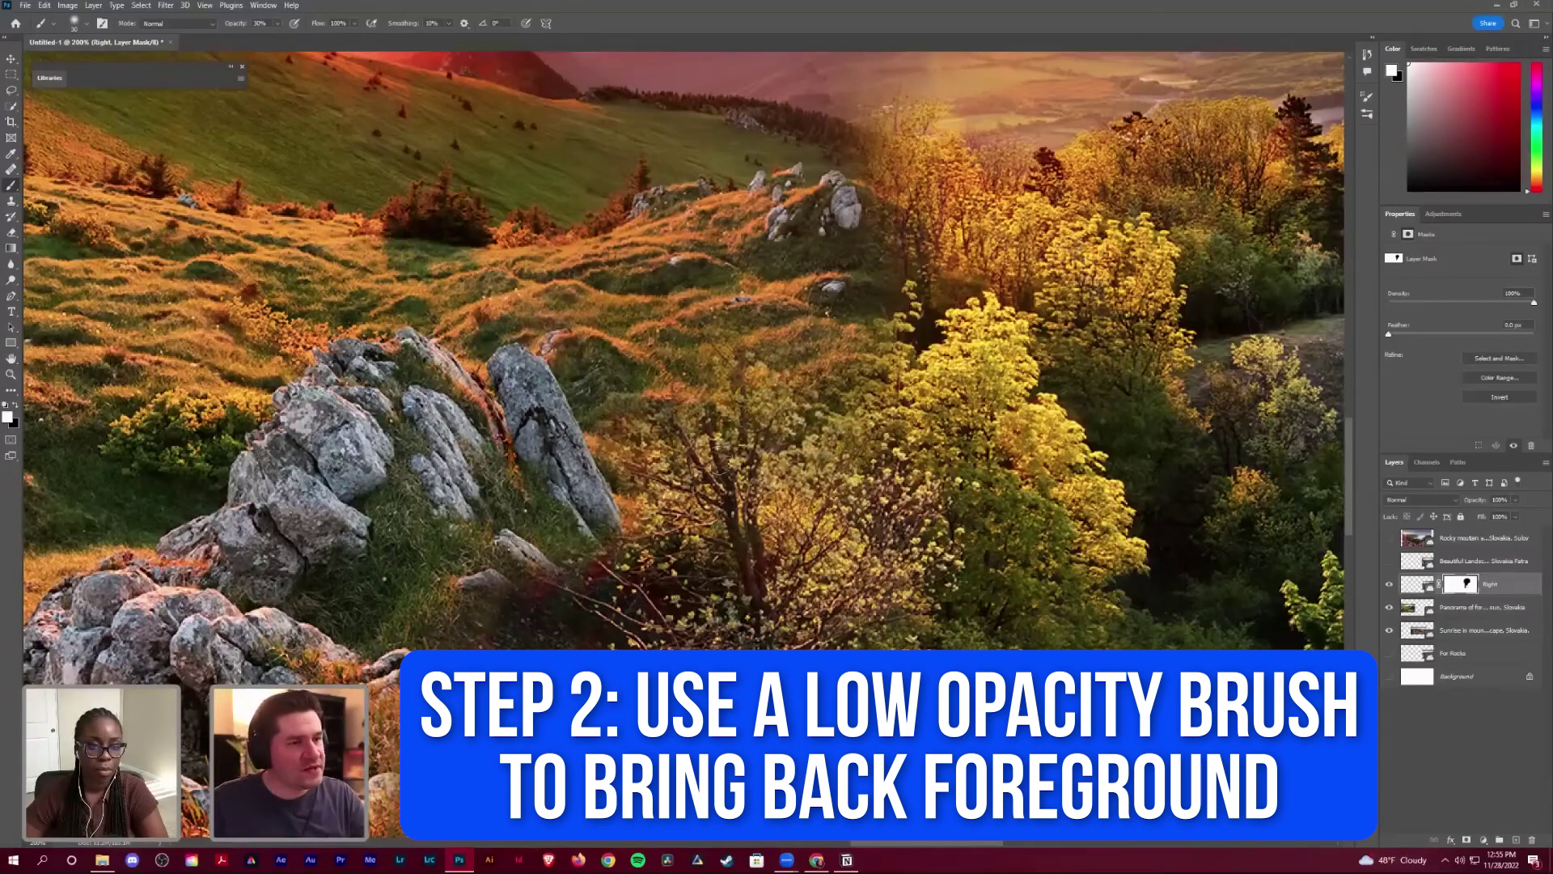
drag(623, 478, 537, 607)
mouse_move(679, 413)
mouse_down()
mouse_move(732, 325)
mouse_move(854, 385)
mouse_move(847, 419)
mouse_up()
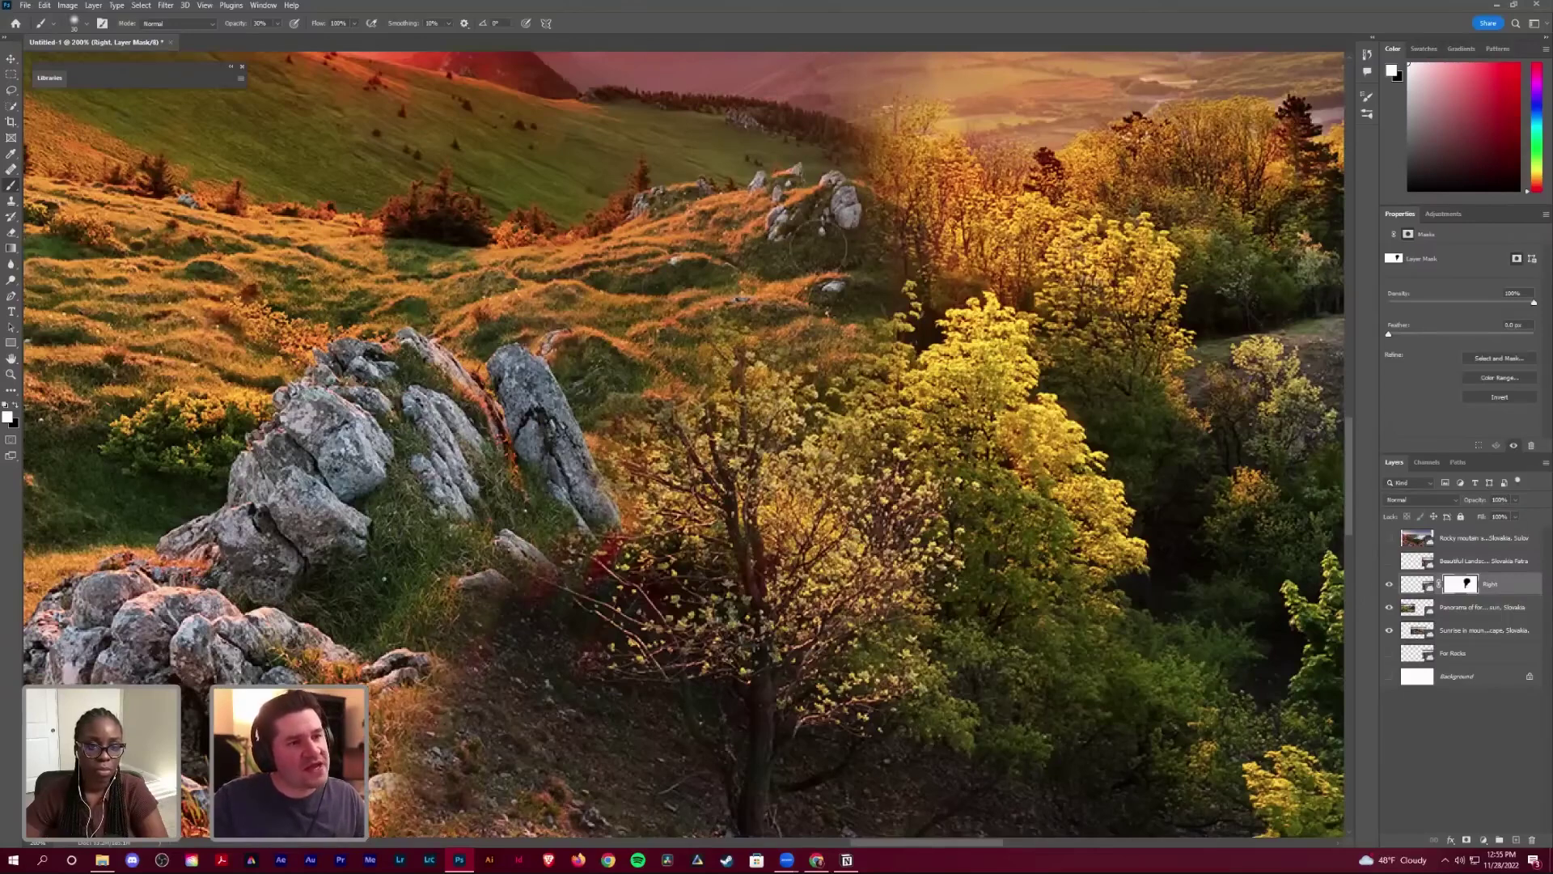
Step: Set the brush size to 8 px and trace the bare tree's outer branches in white on the Right layer's mask
key(ctrl+plus)
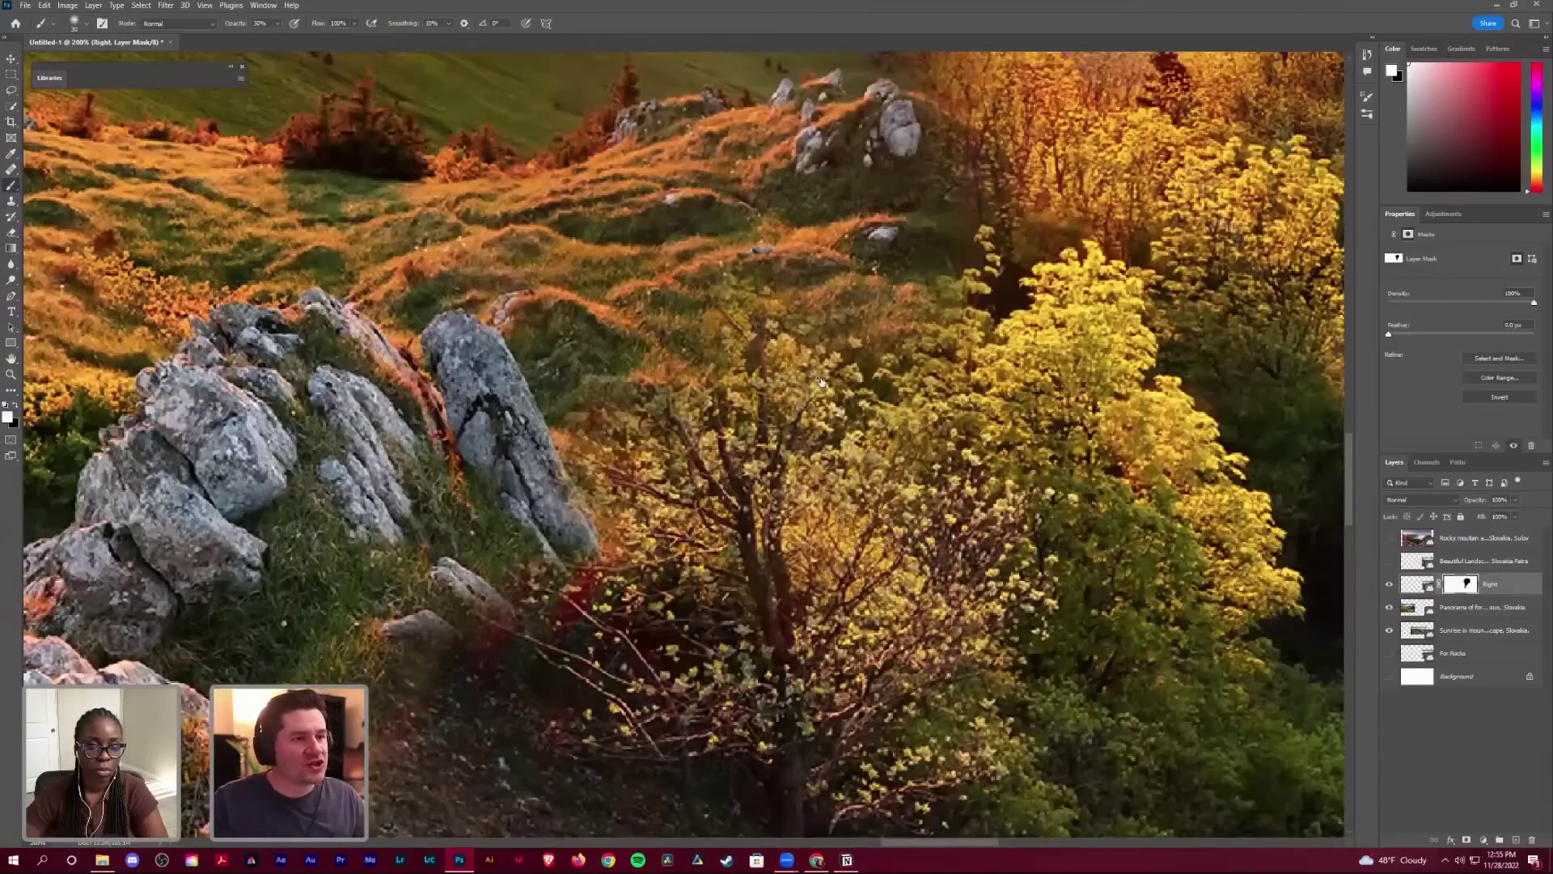
key(ctrl+plus)
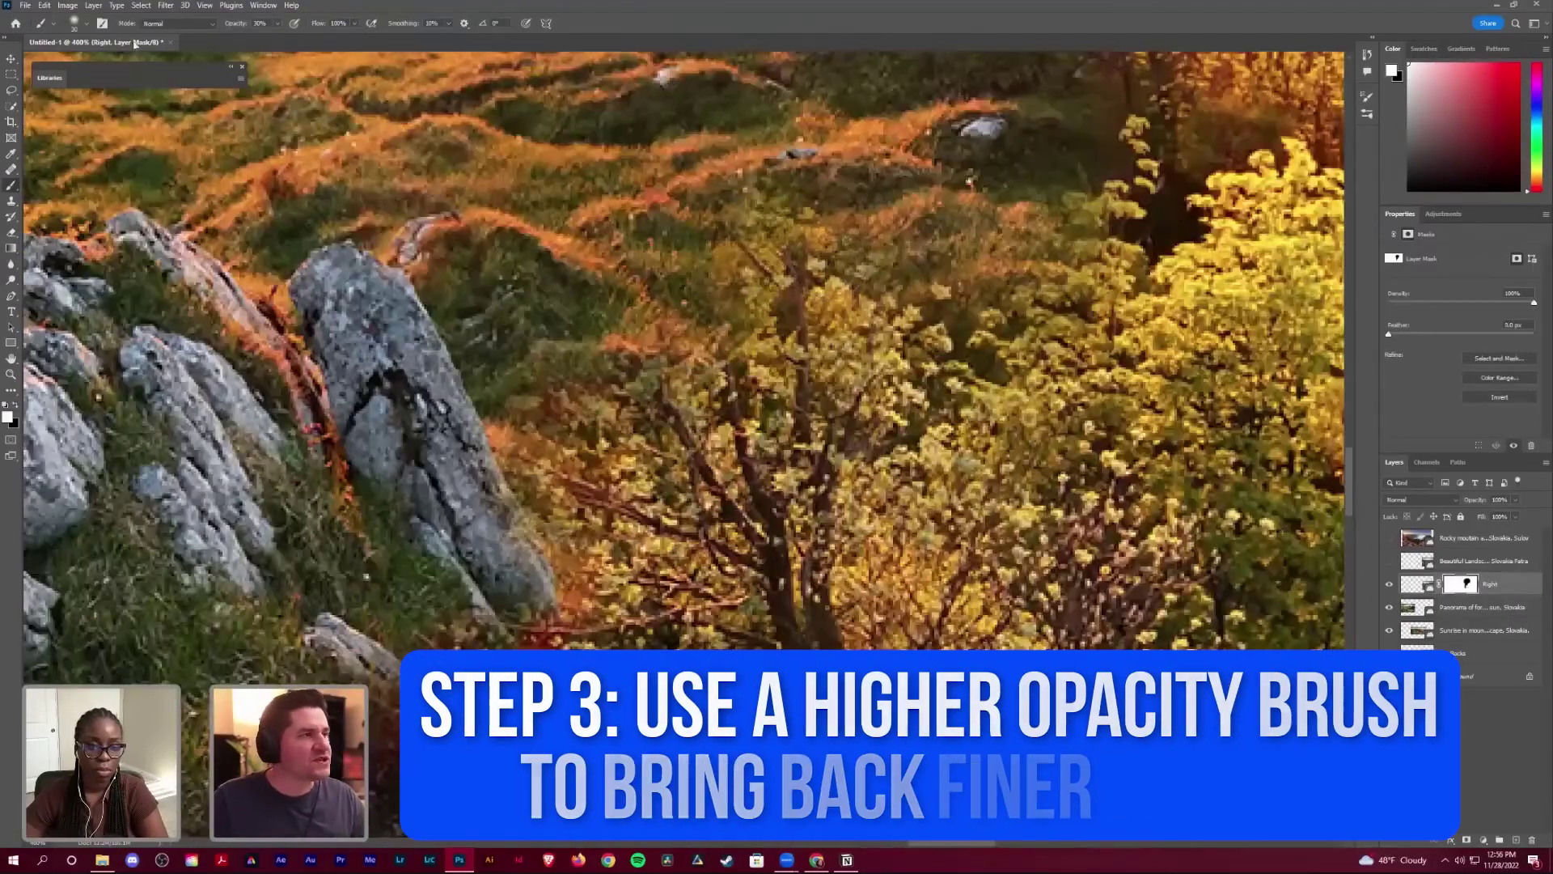
right_click(765, 351)
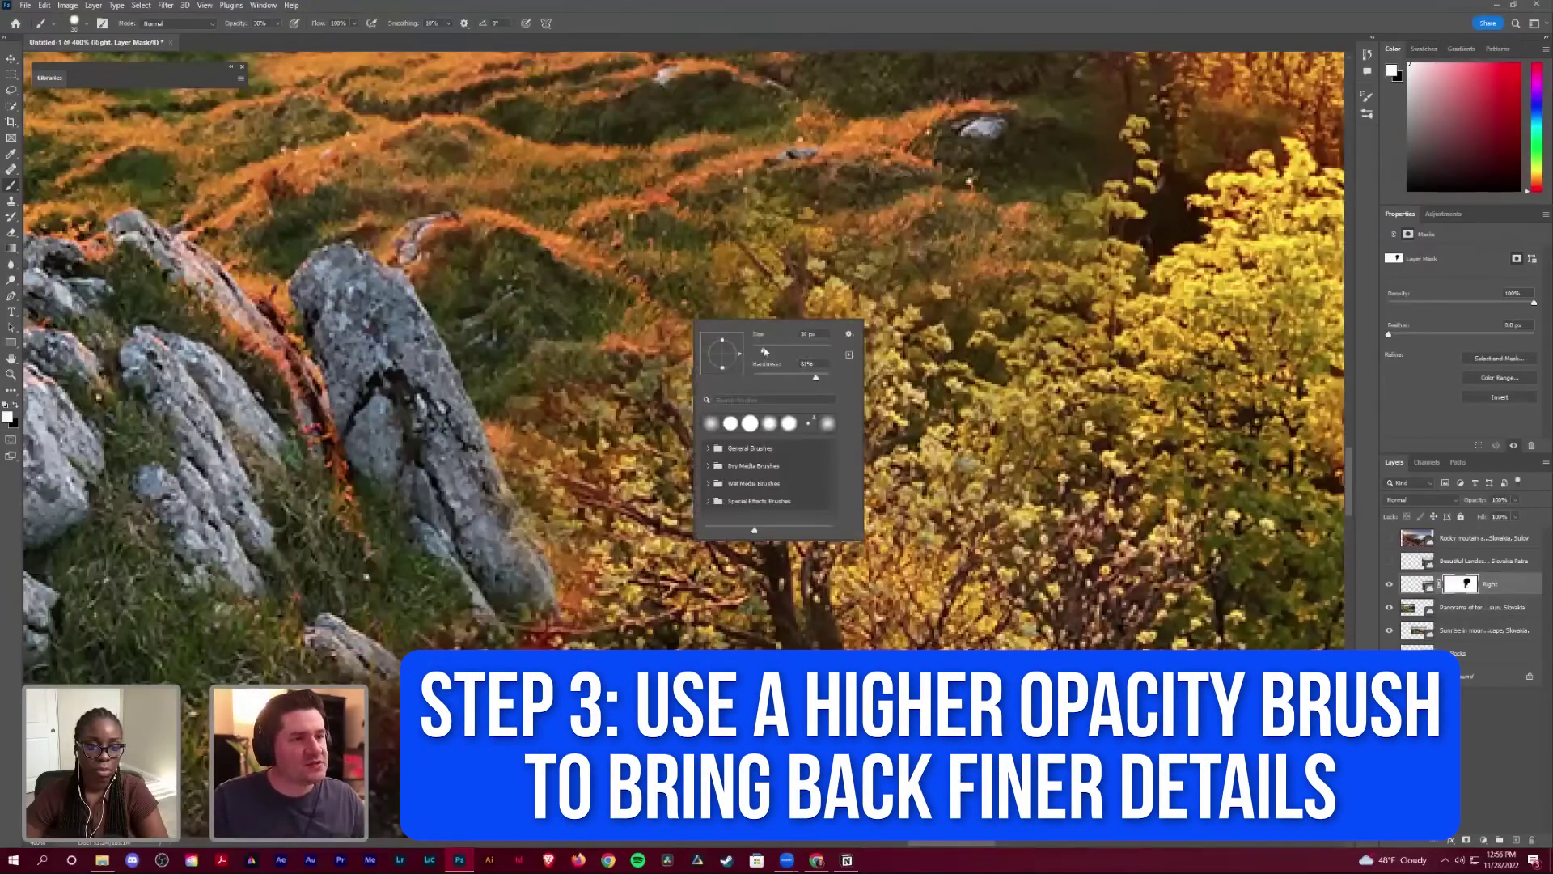
double_click(807, 333)
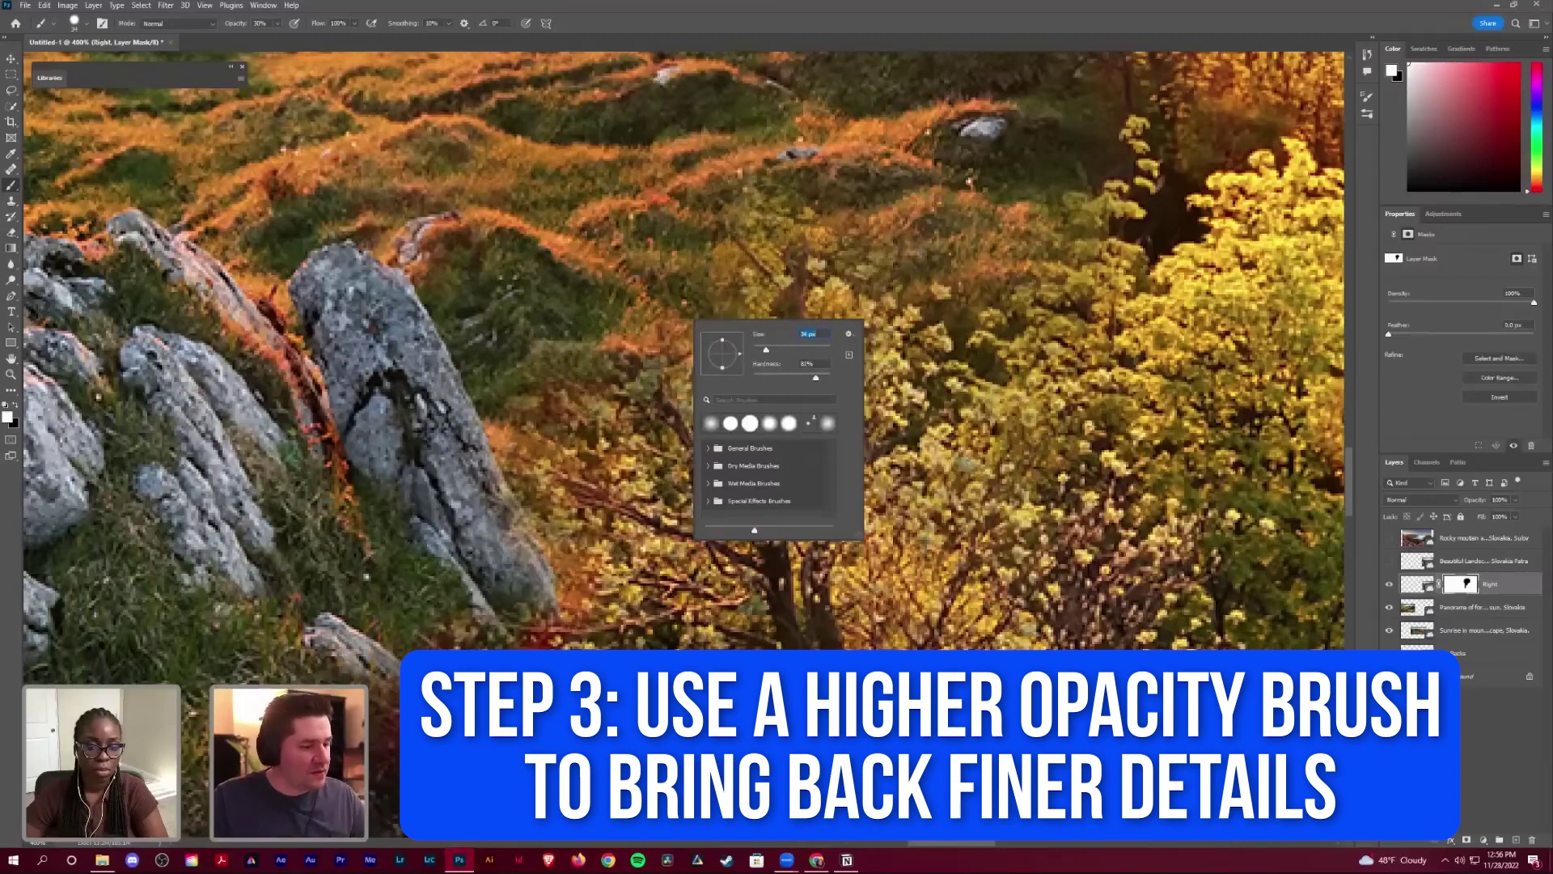
text(8)
key(Return)
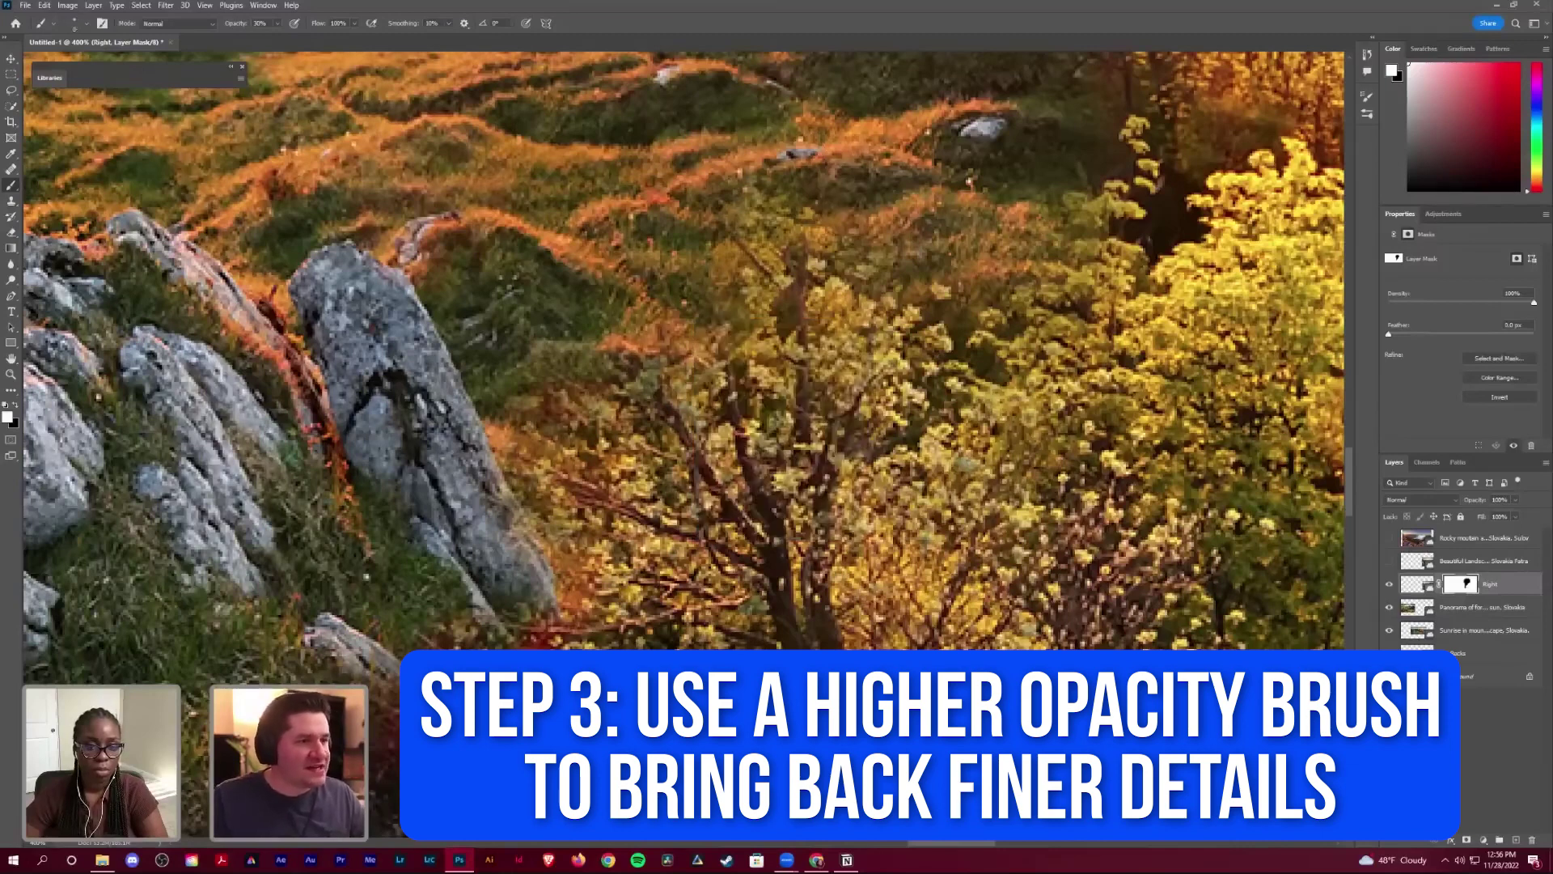
mouse_move(639, 381)
mouse_down()
mouse_move(572, 283)
mouse_move(570, 323)
mouse_move(495, 221)
mouse_up()
mouse_move(551, 277)
mouse_down()
mouse_move(478, 231)
mouse_move(586, 360)
mouse_move(526, 330)
mouse_move(584, 359)
mouse_up()
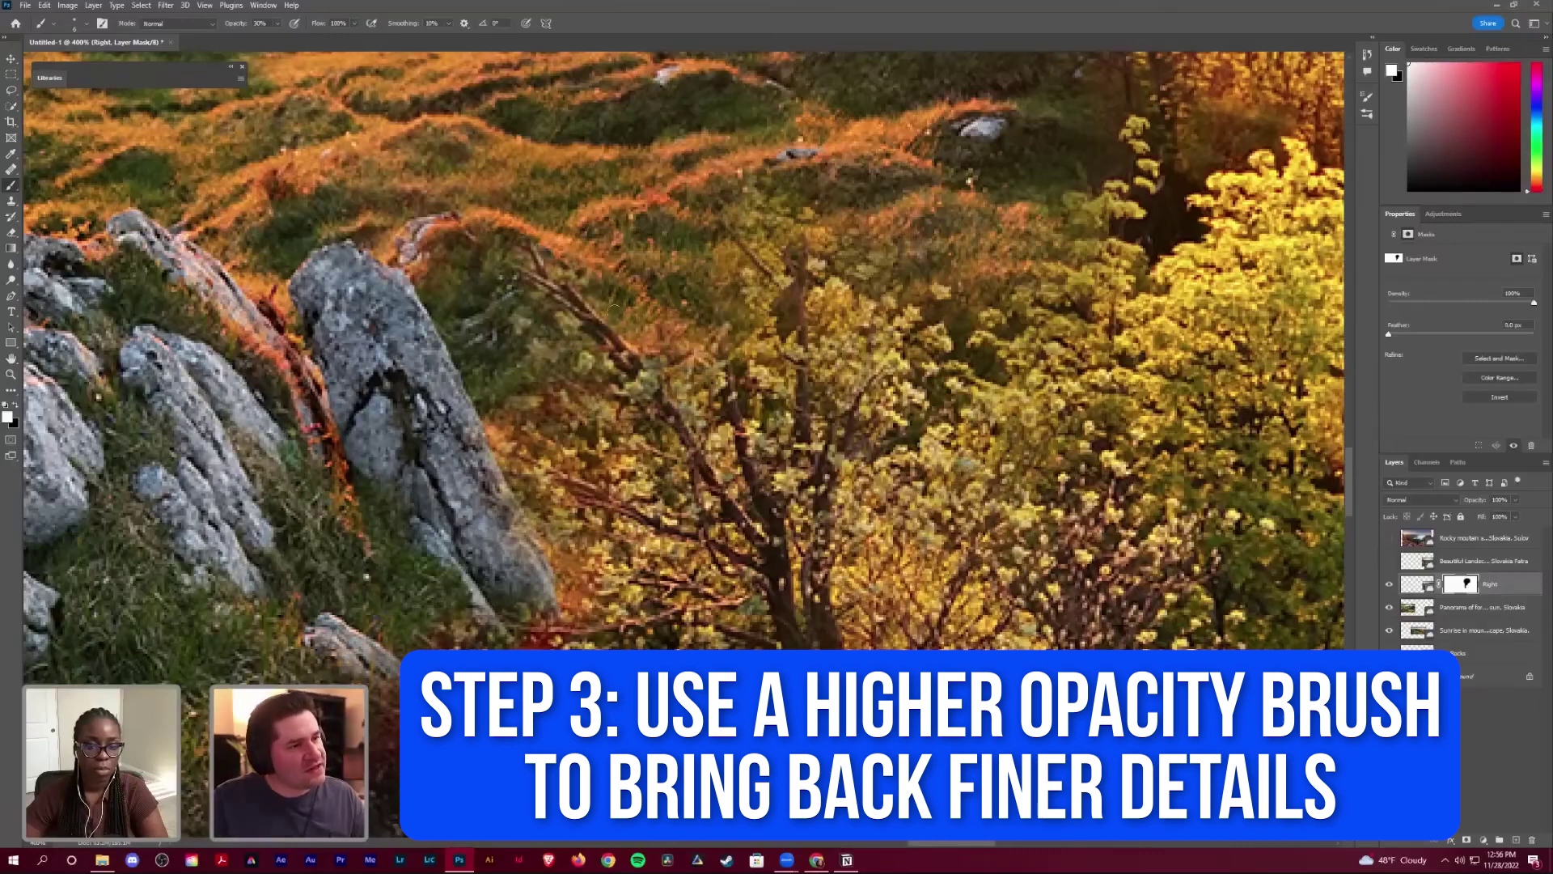
drag(725, 202, 753, 242)
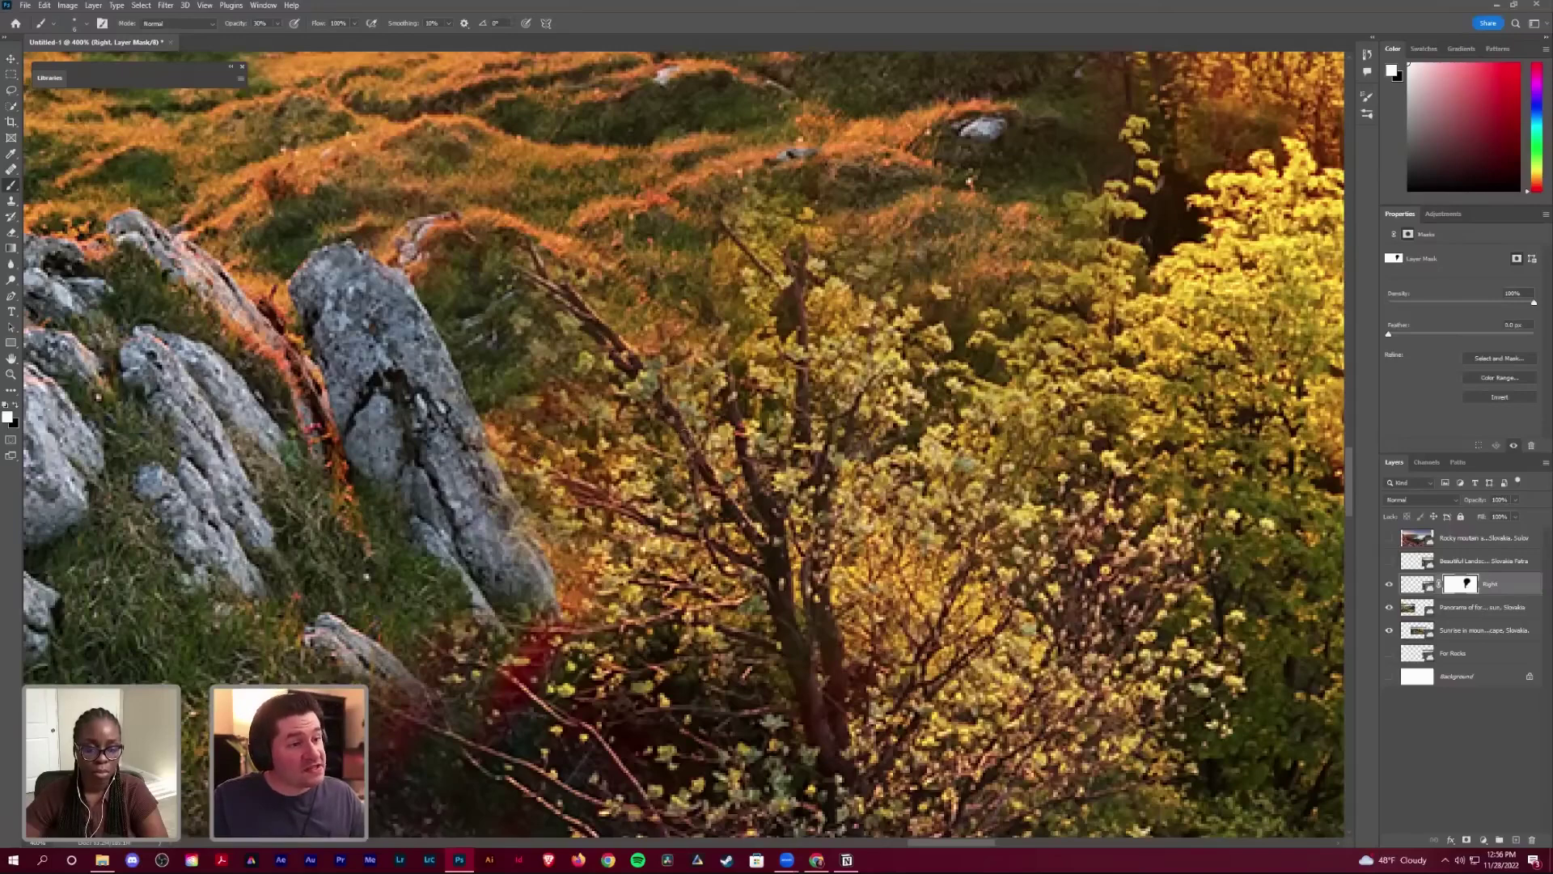
Step: Refine the bare tree's topmost twigs on the Right layer's mask with a smaller brush, alternating black and white
drag(687, 416, 666, 474)
key(bracketleft)
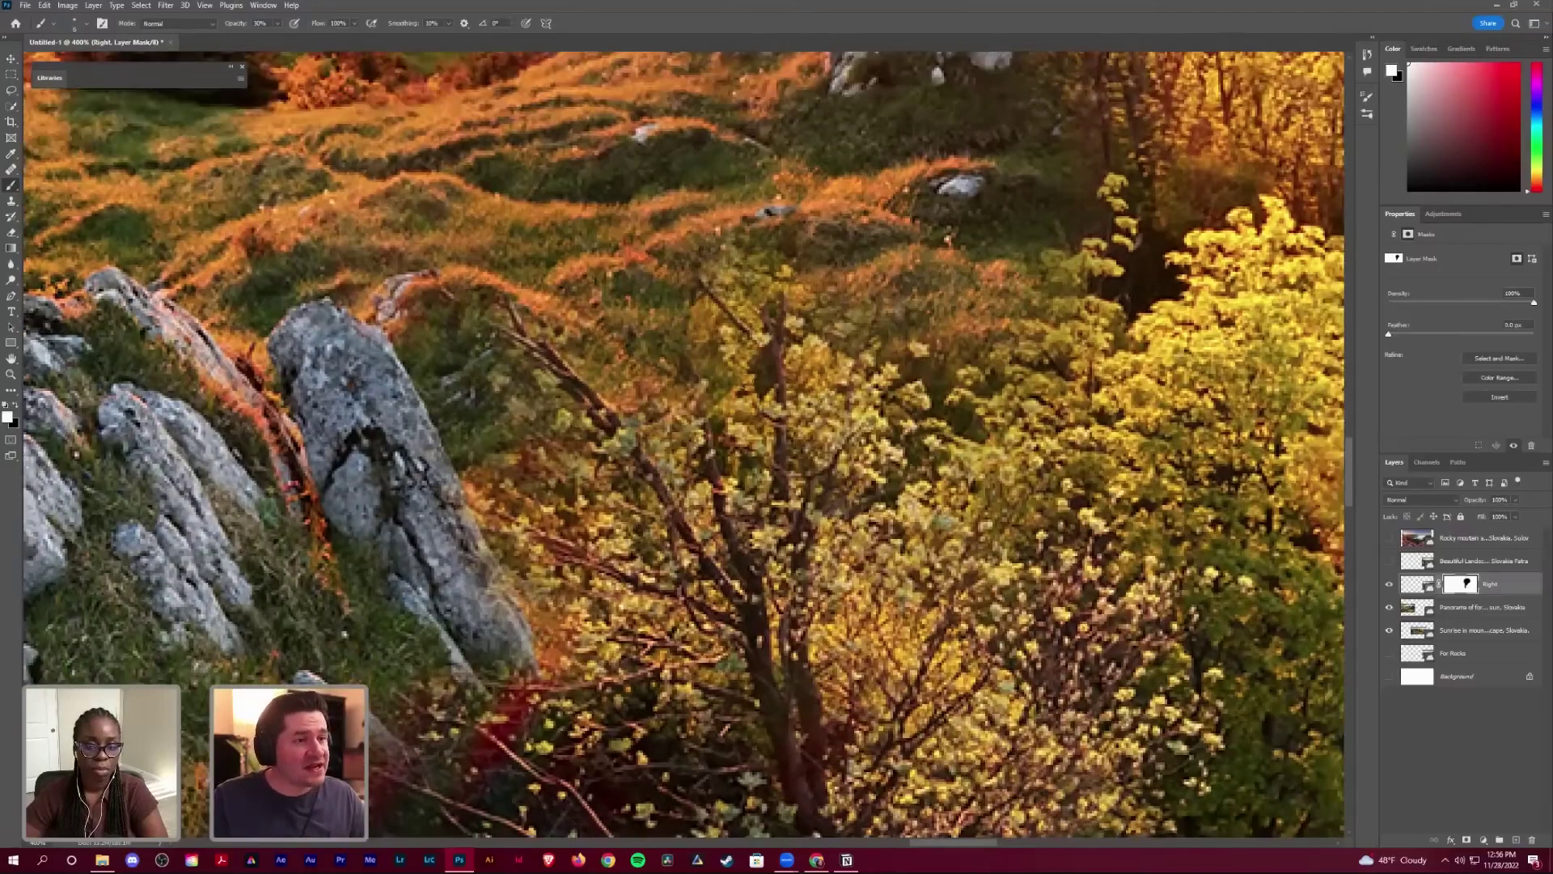
scroll(687, 445, up, 4)
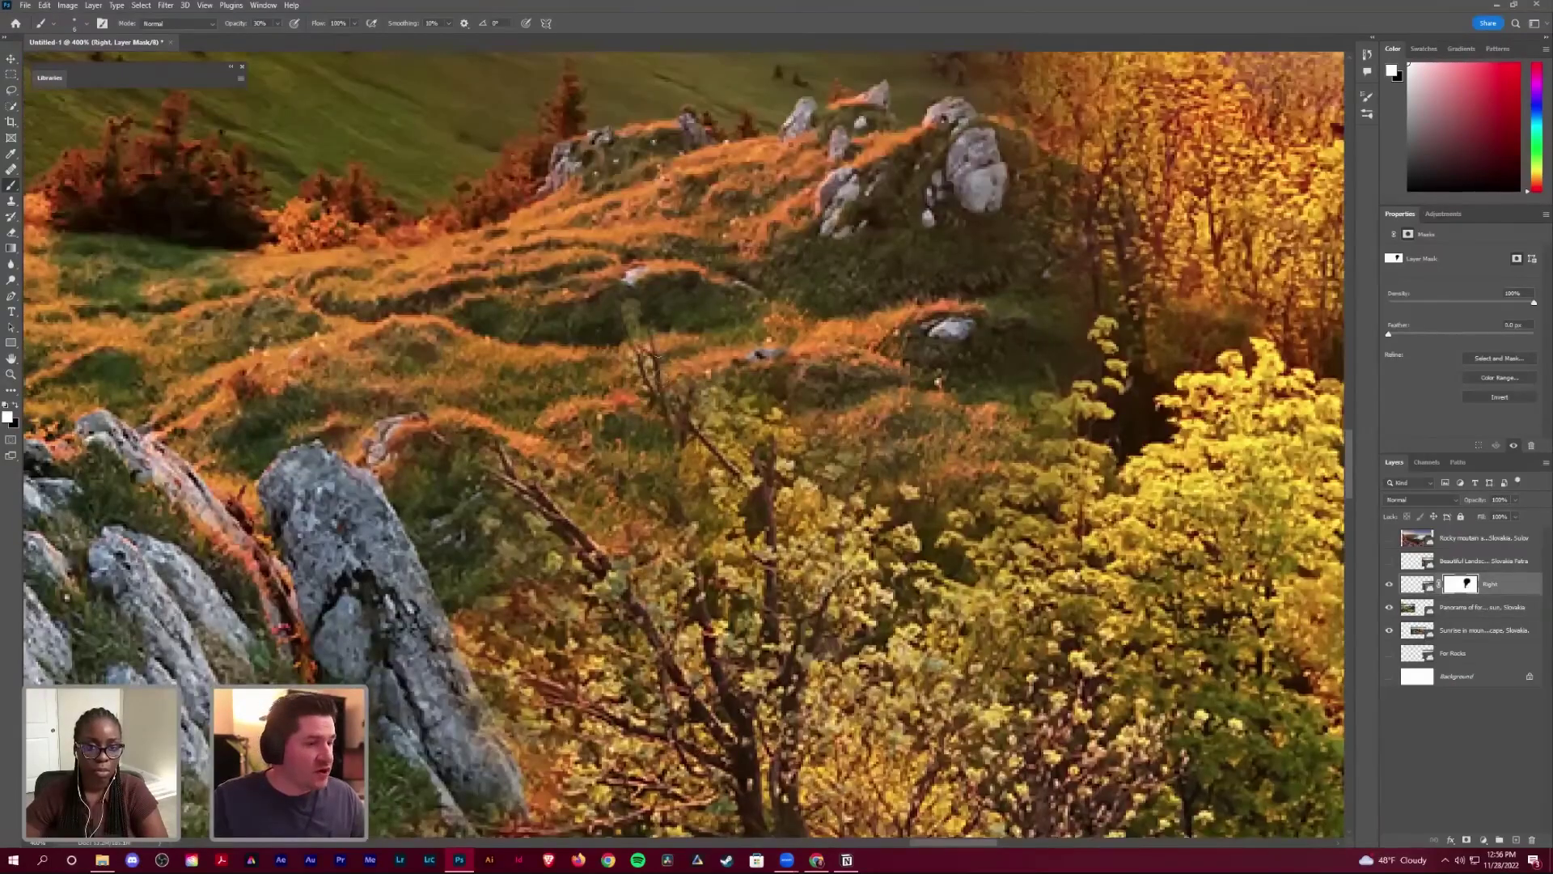
key(x)
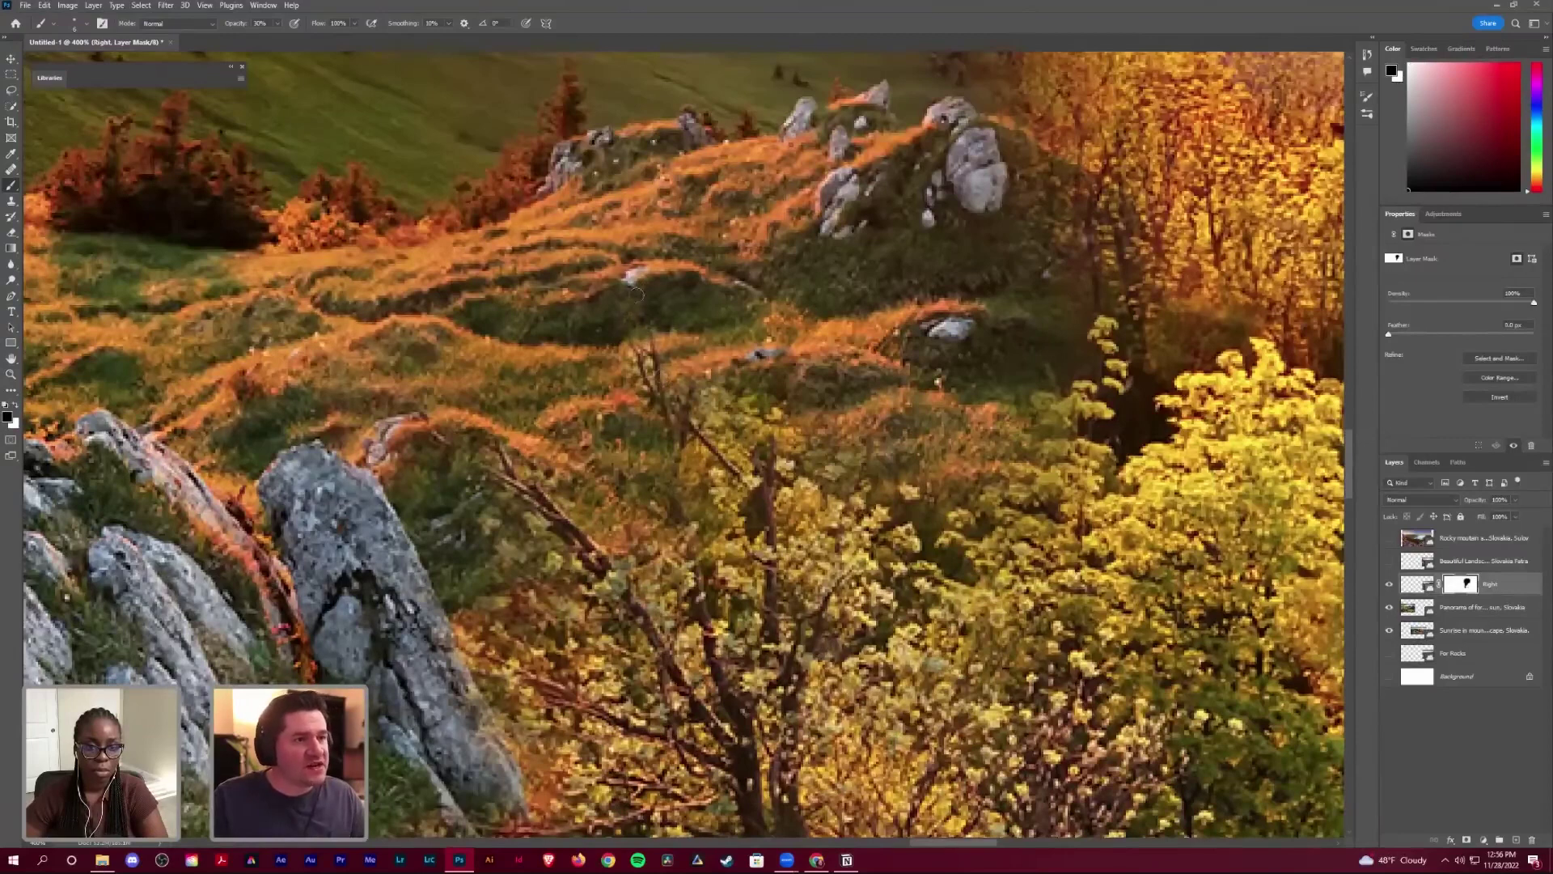
key(x)
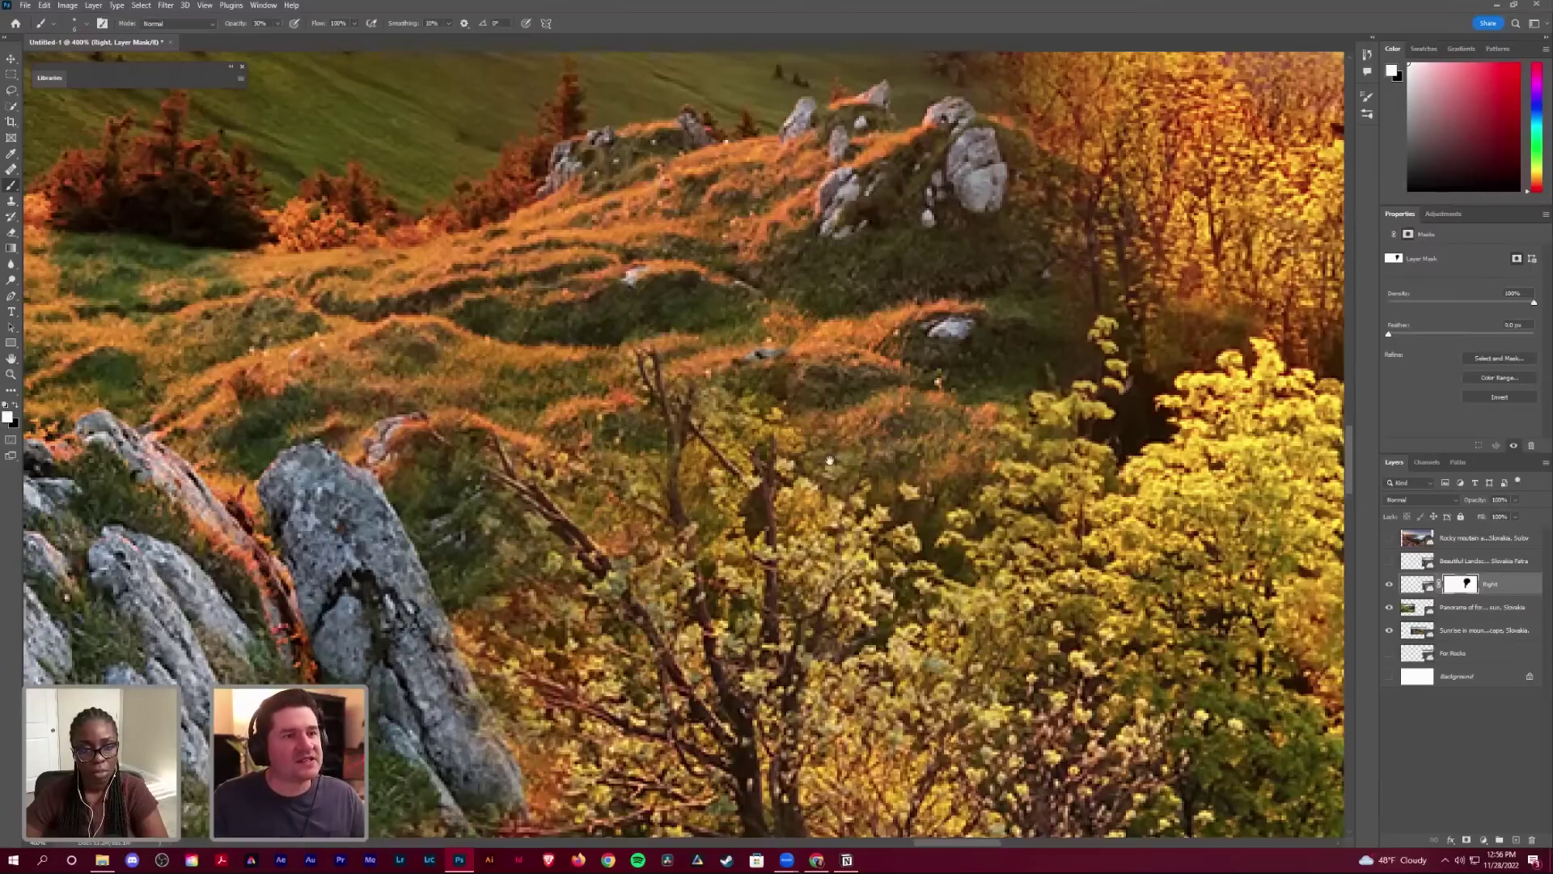
Step: Paint fine white strokes on the Right layer's mask to restore the edge of the yellow trees beside the hillside rocks
drag(686, 449, 631, 495)
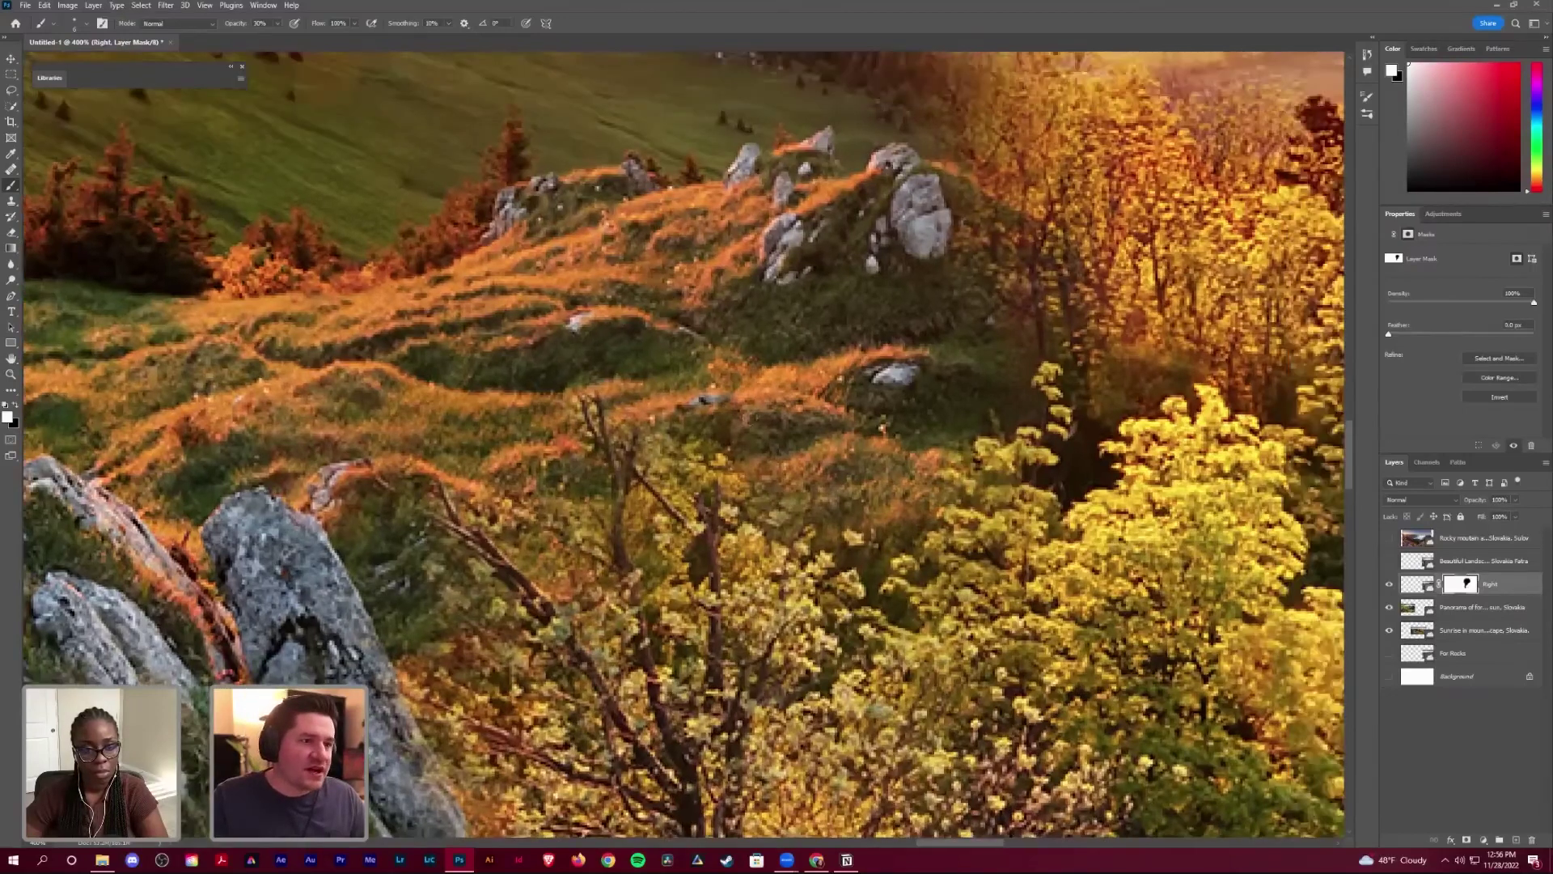
mouse_move(948, 150)
mouse_down()
mouse_move(757, 402)
mouse_move(740, 257)
mouse_up()
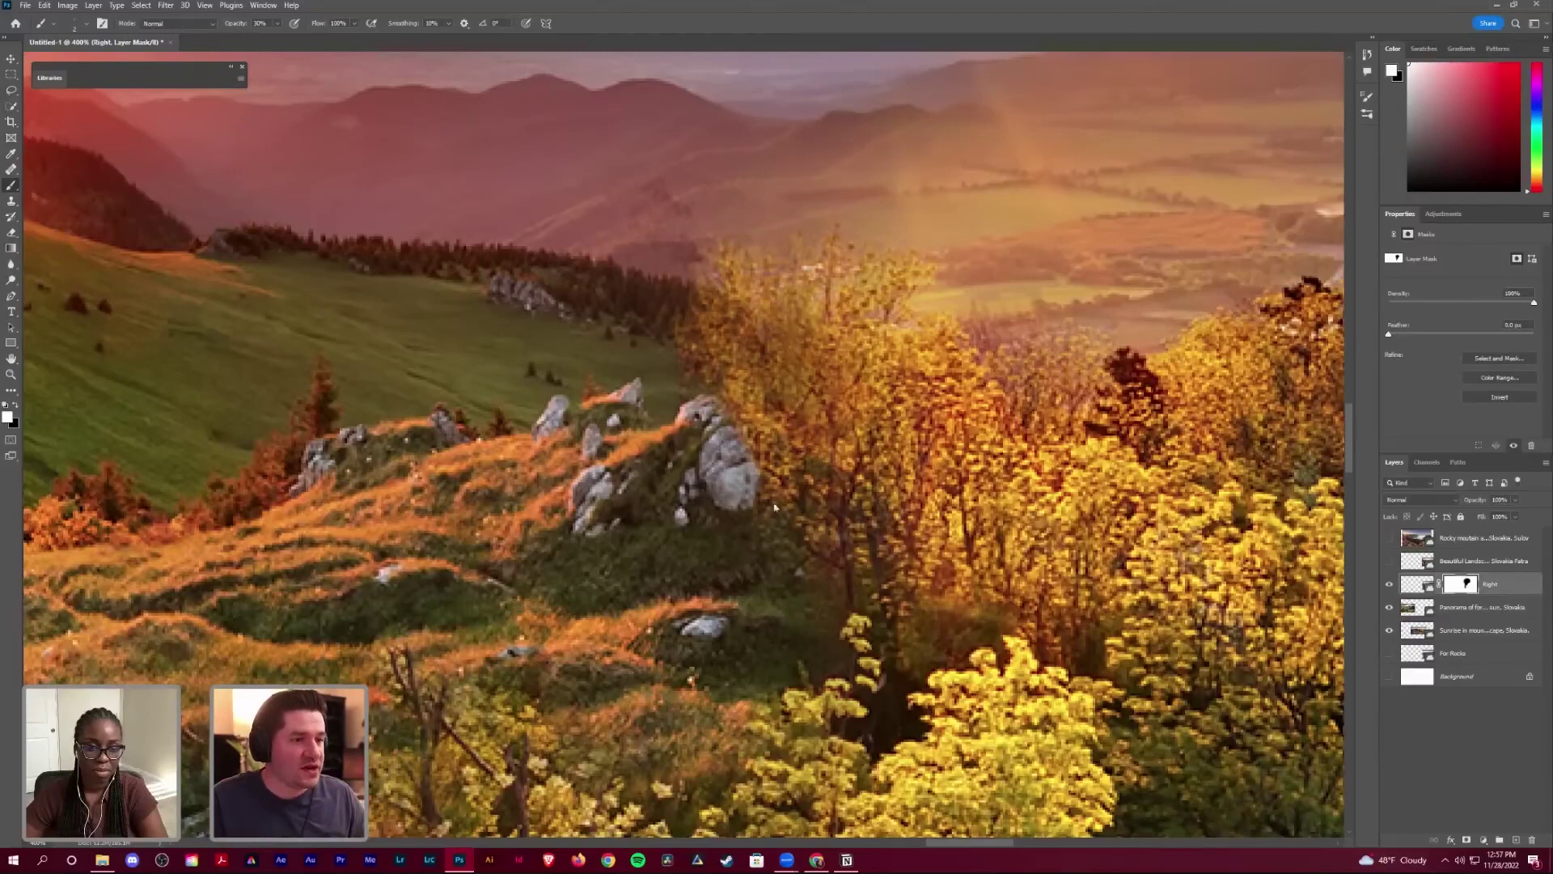
key(ctrl+minus)
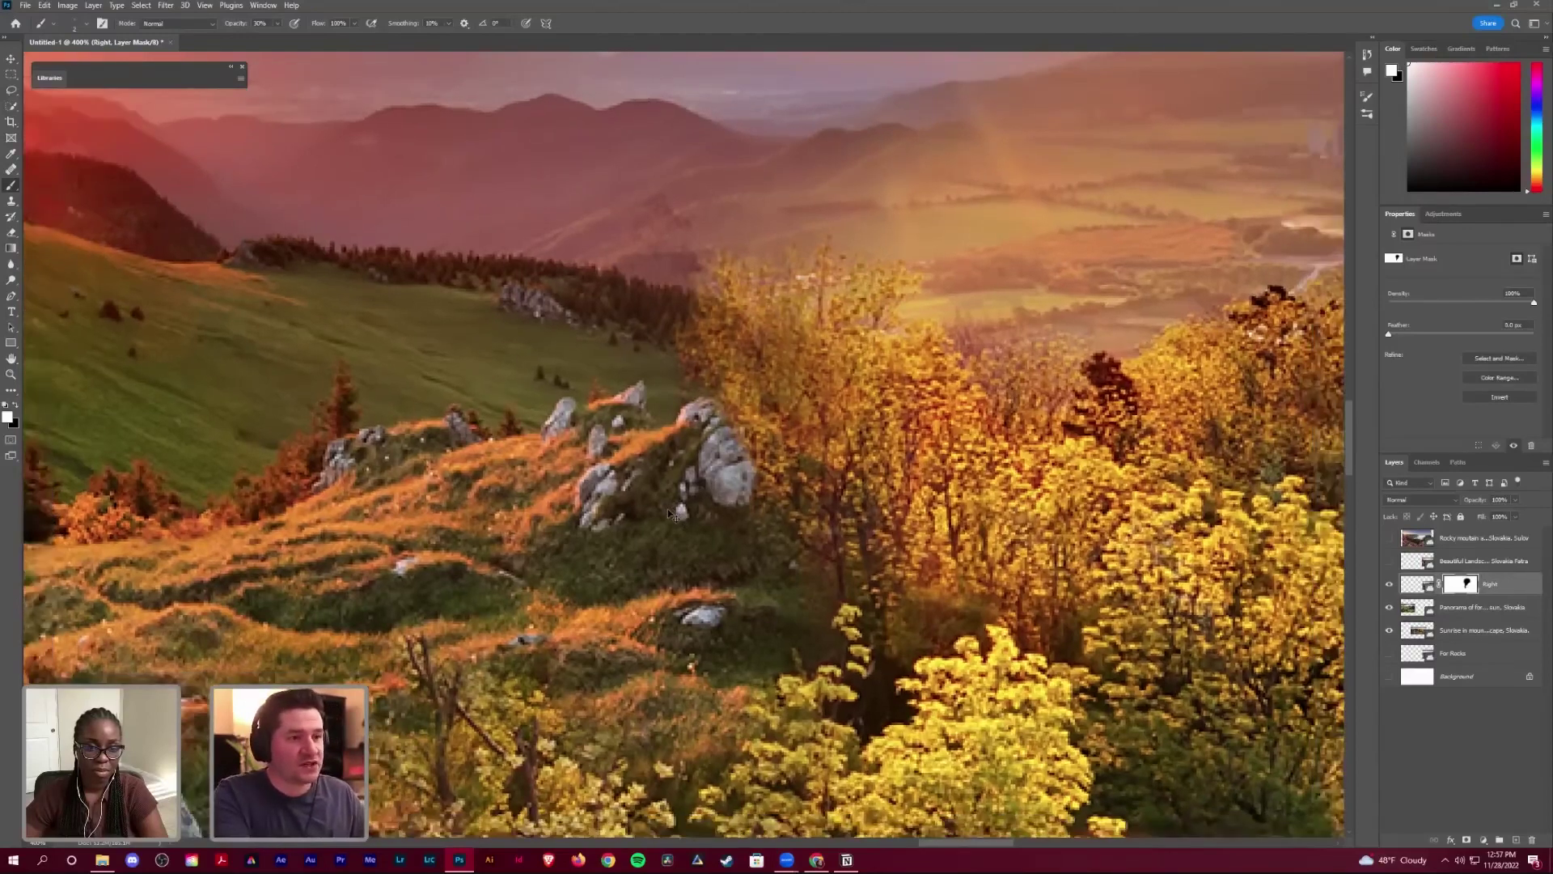
scroll(672, 515, down, 4)
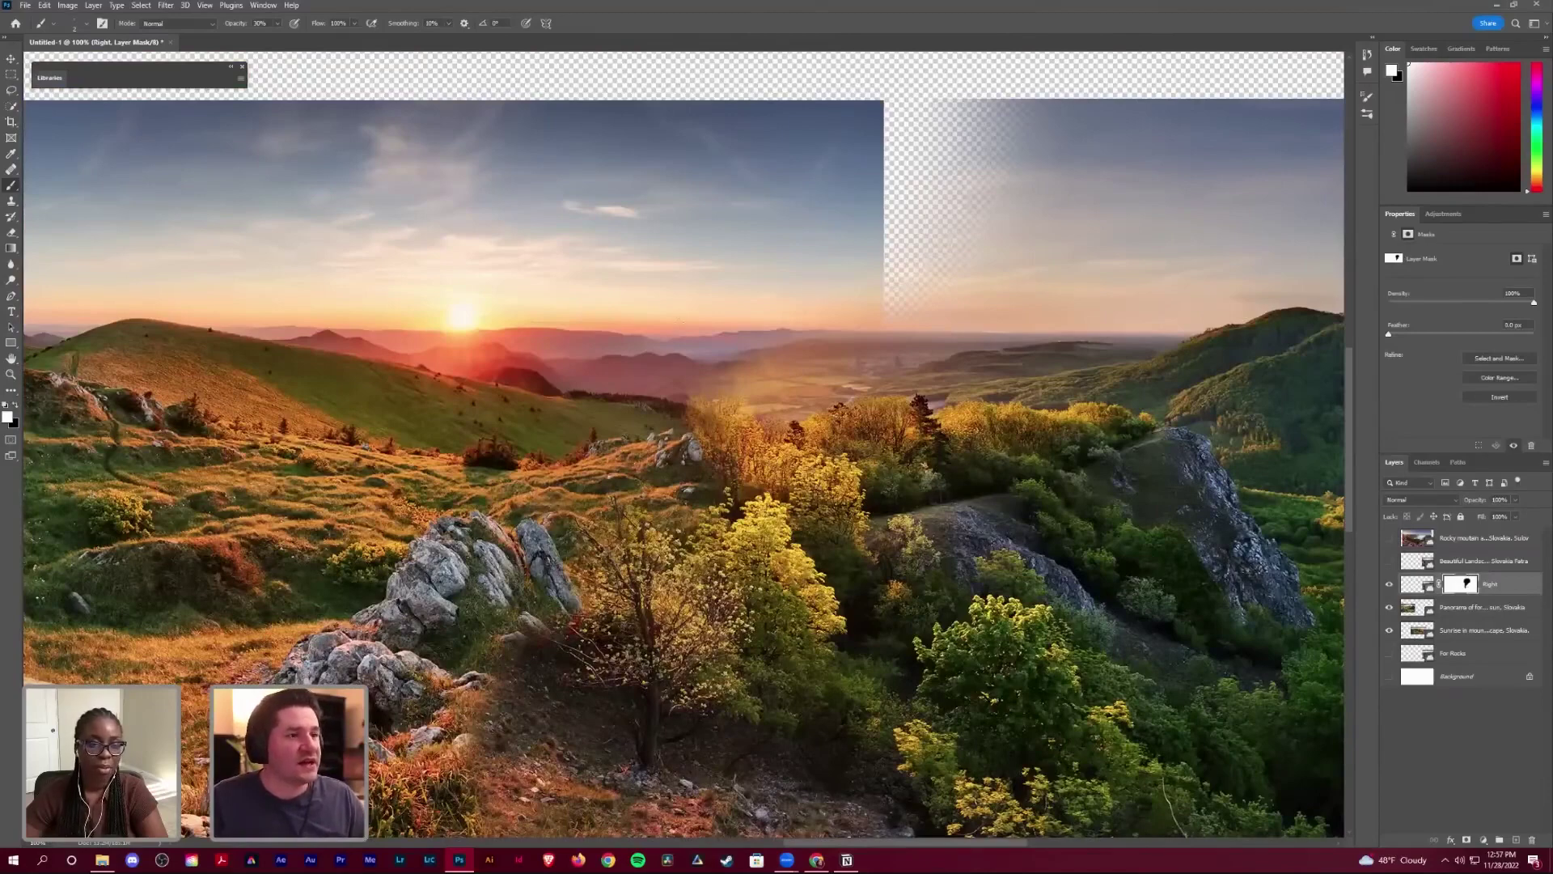
drag(753, 610, 800, 375)
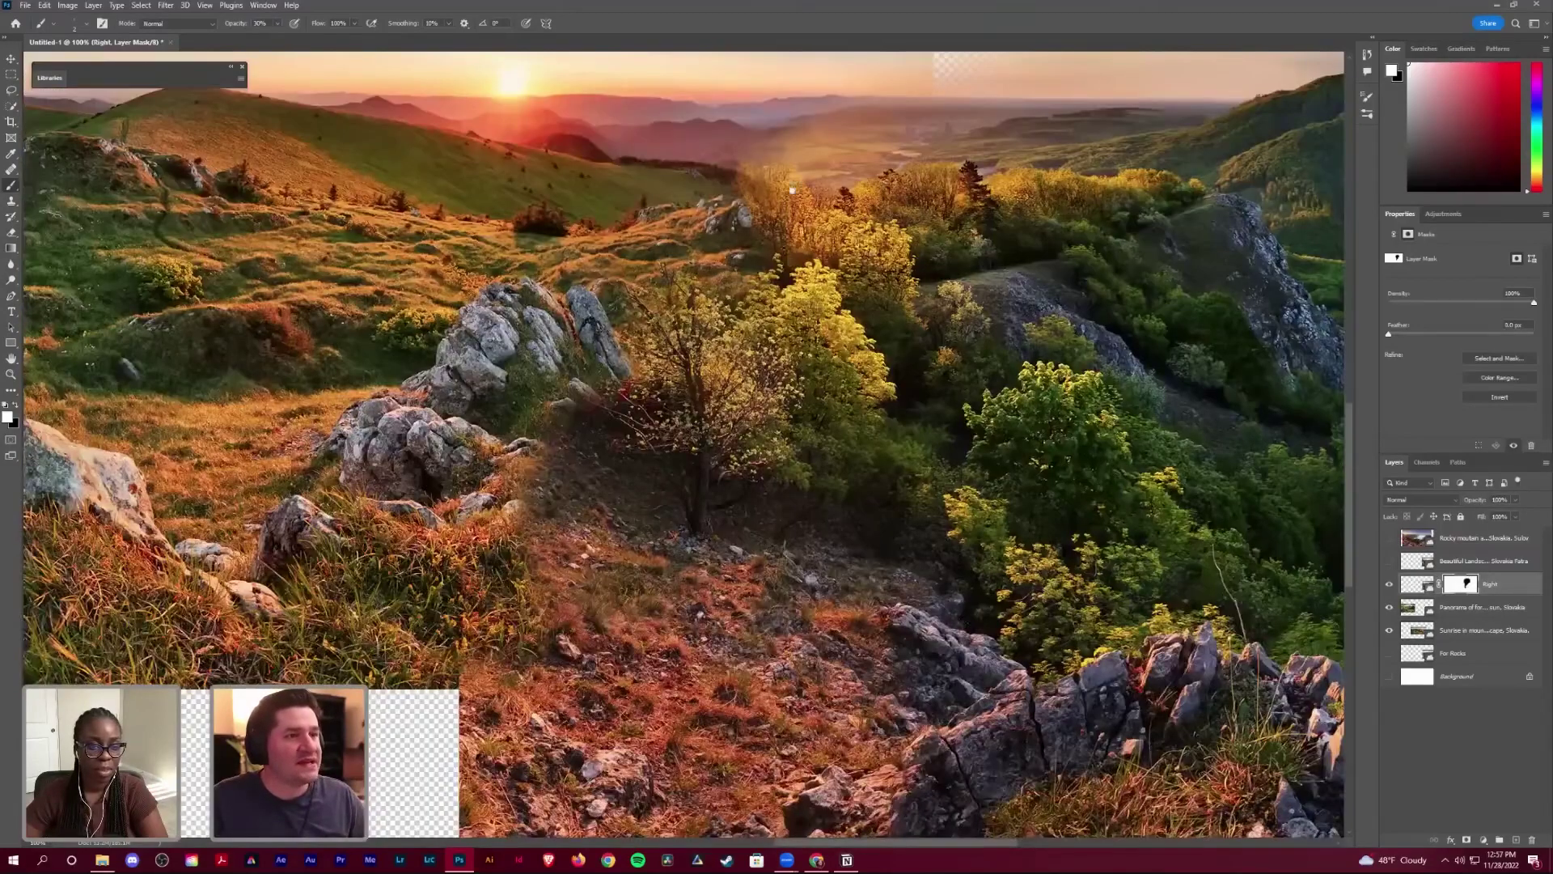
scroll(799, 374, up, 1)
scroll(799, 374, up, 2)
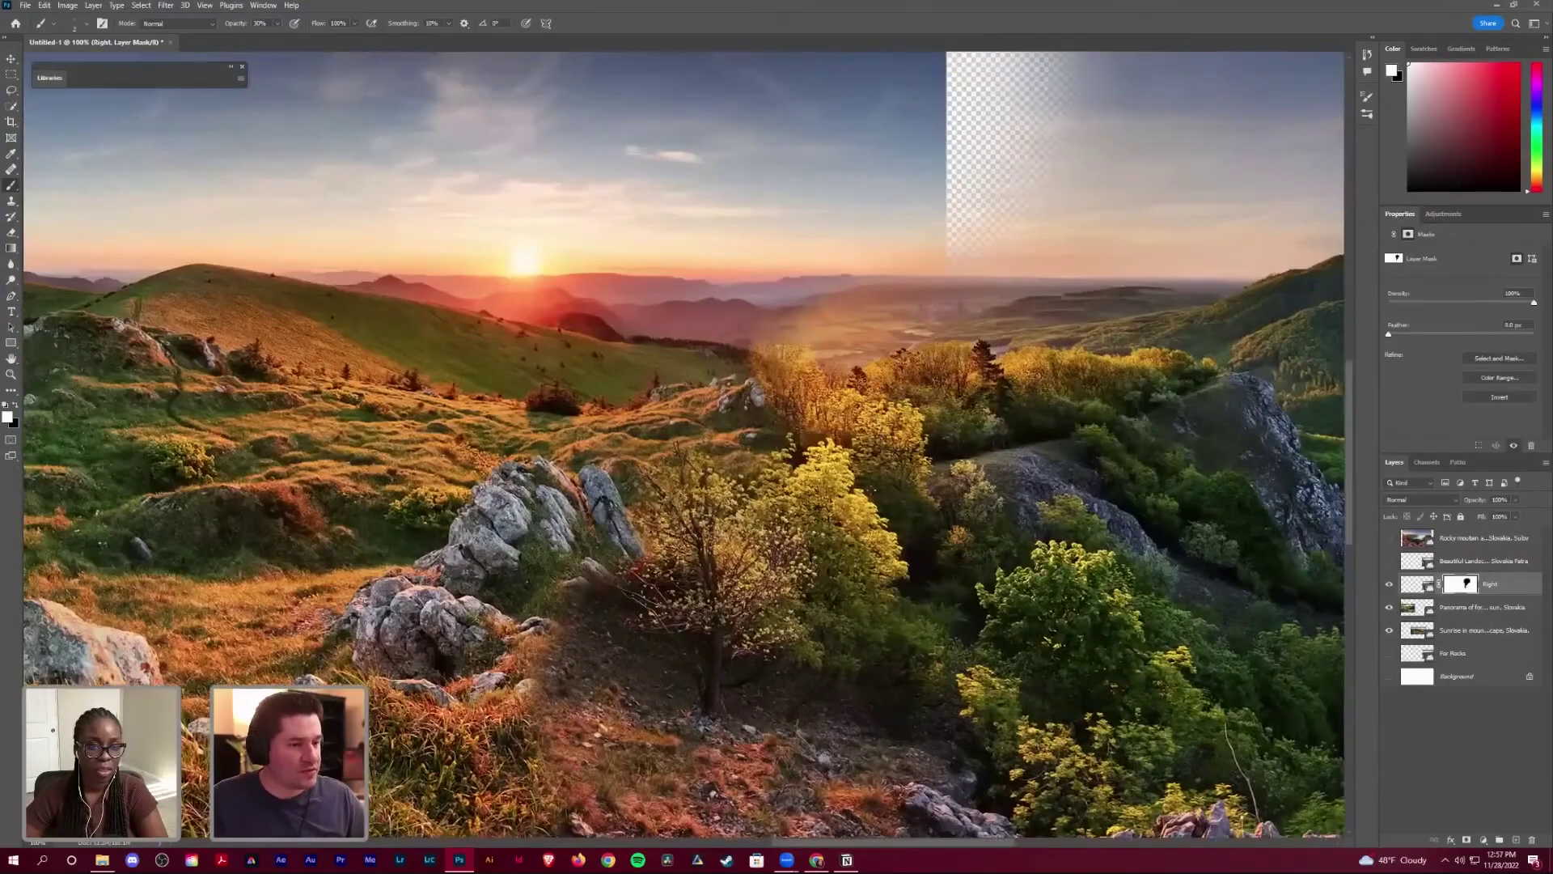